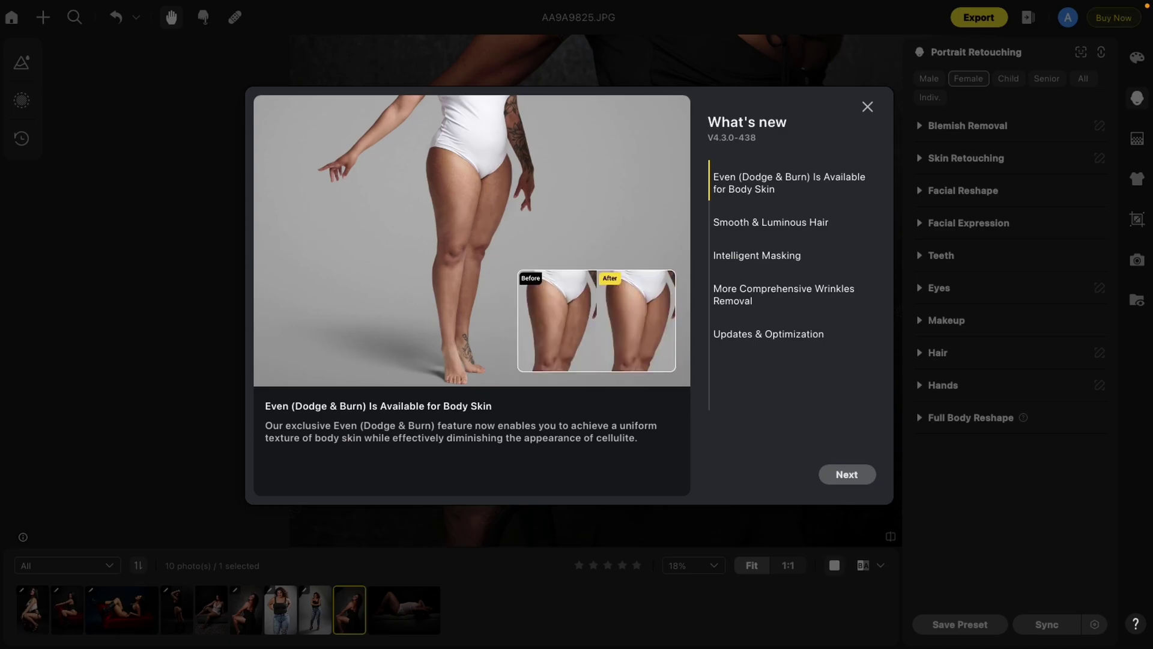
Dismiss the What's new announcement to reveal AA9A9825.JPG in the editor
key(Escape)
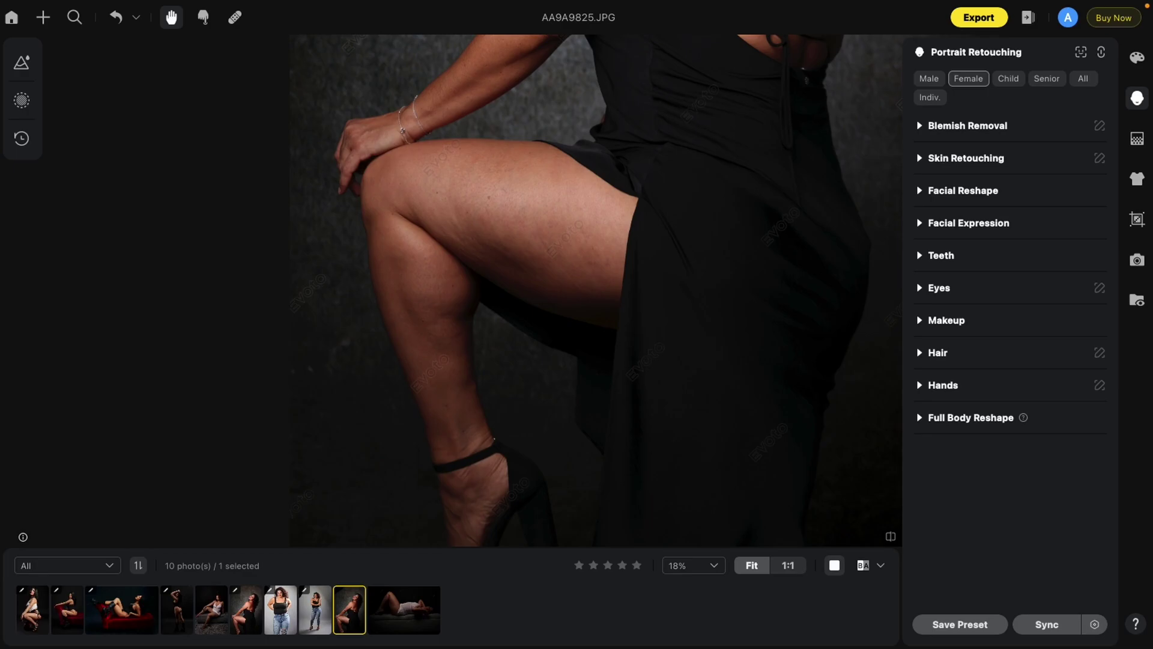
Set Body Skin Even (Dodge & Burn) under Skin Retouching to 100
click(921, 158)
scroll(961, 219, down, 5)
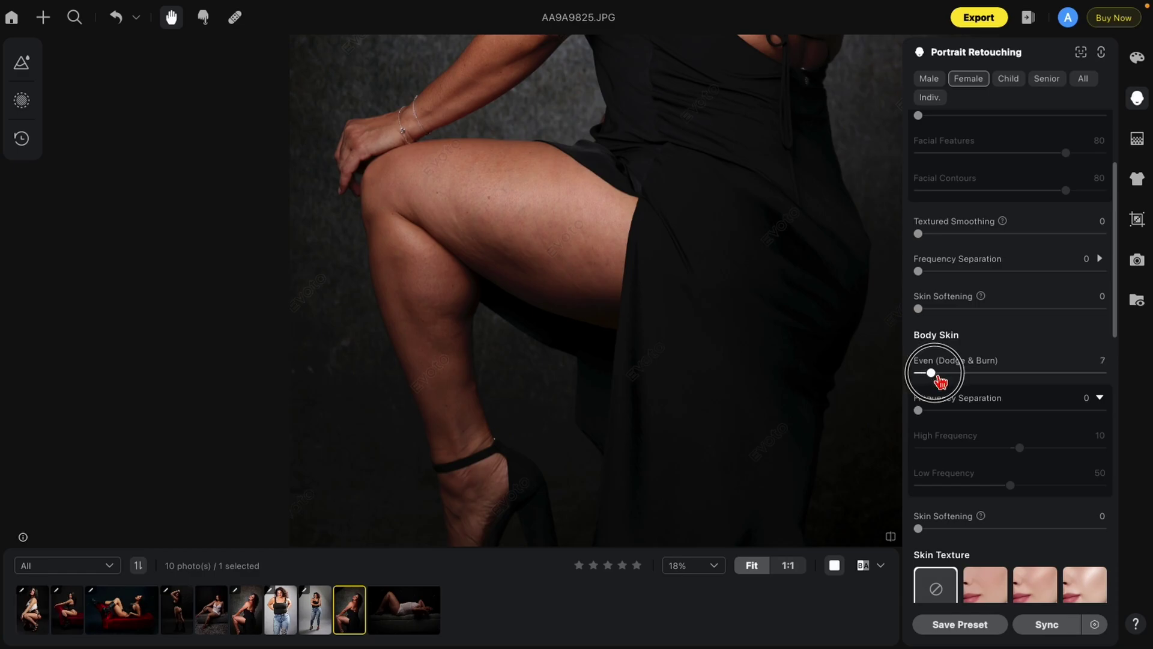
drag(919, 372, 1102, 372)
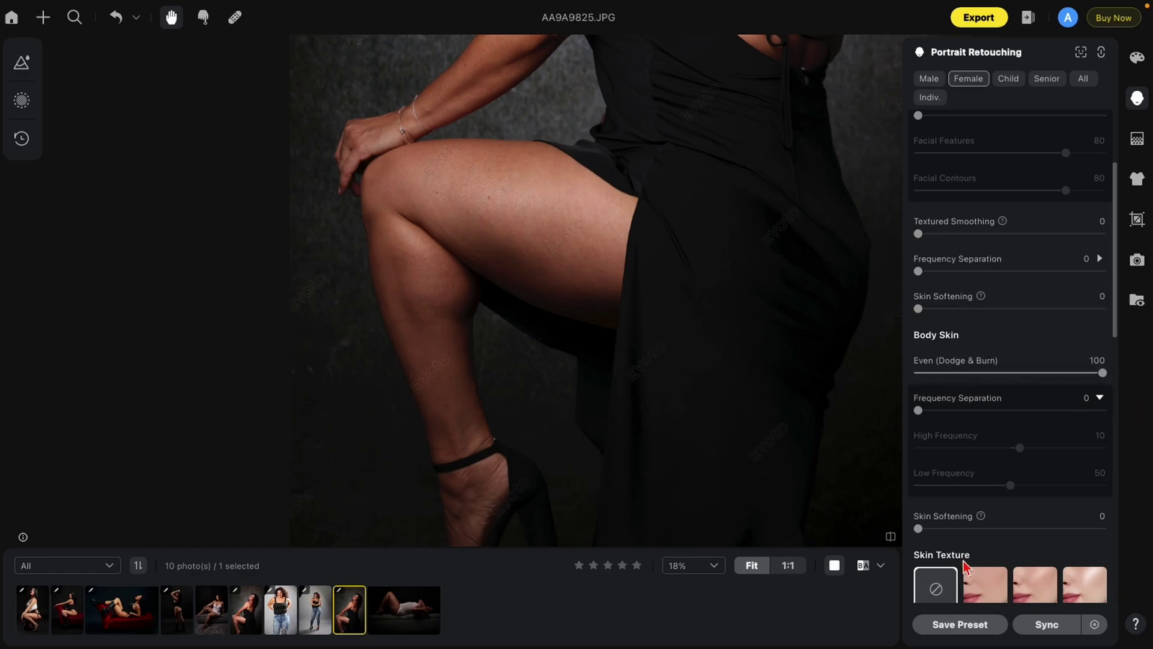
Compare the evened skin with the original across the upper body and lower leg
click(891, 537)
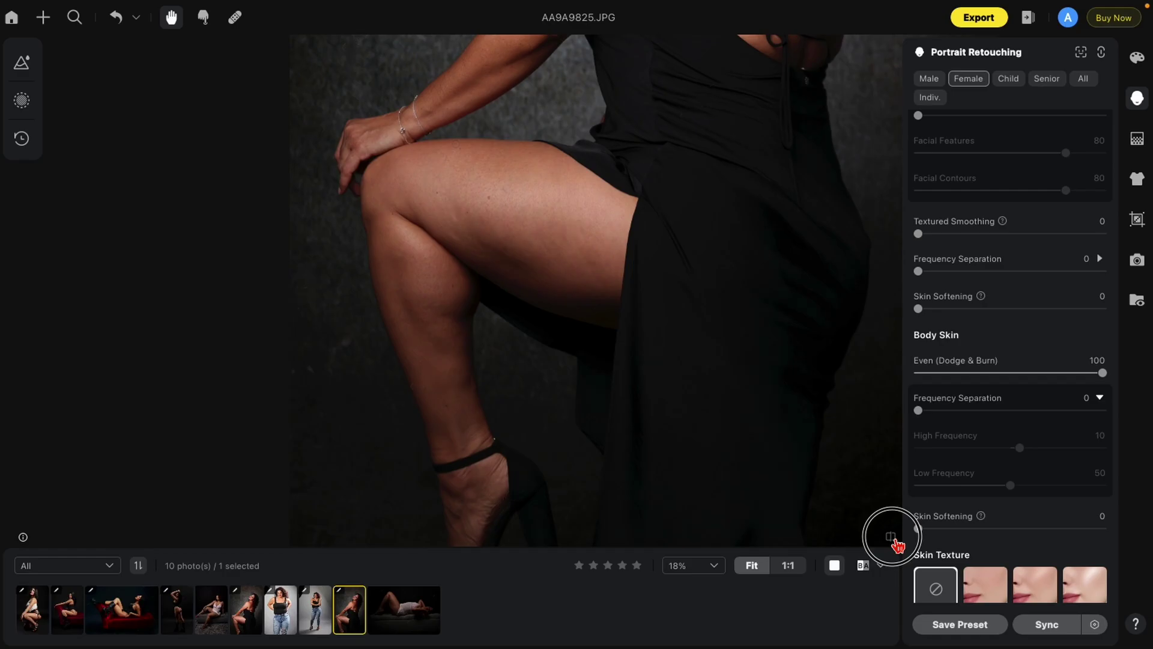
click(891, 537)
drag(780, 37, 770, 196)
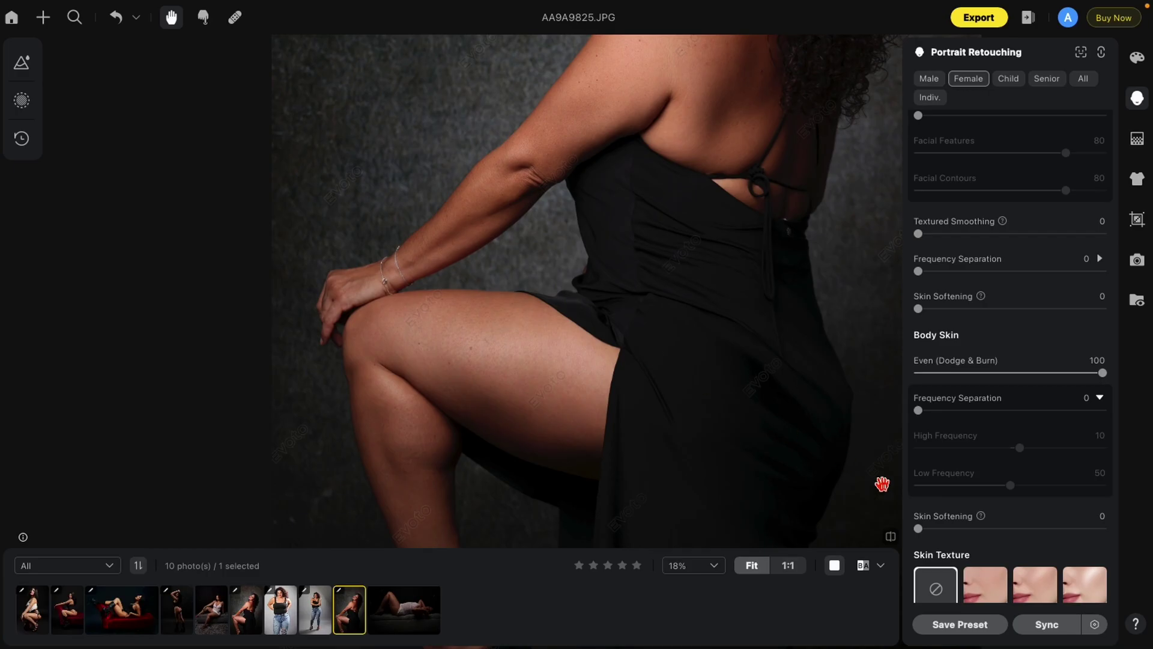
click(891, 537)
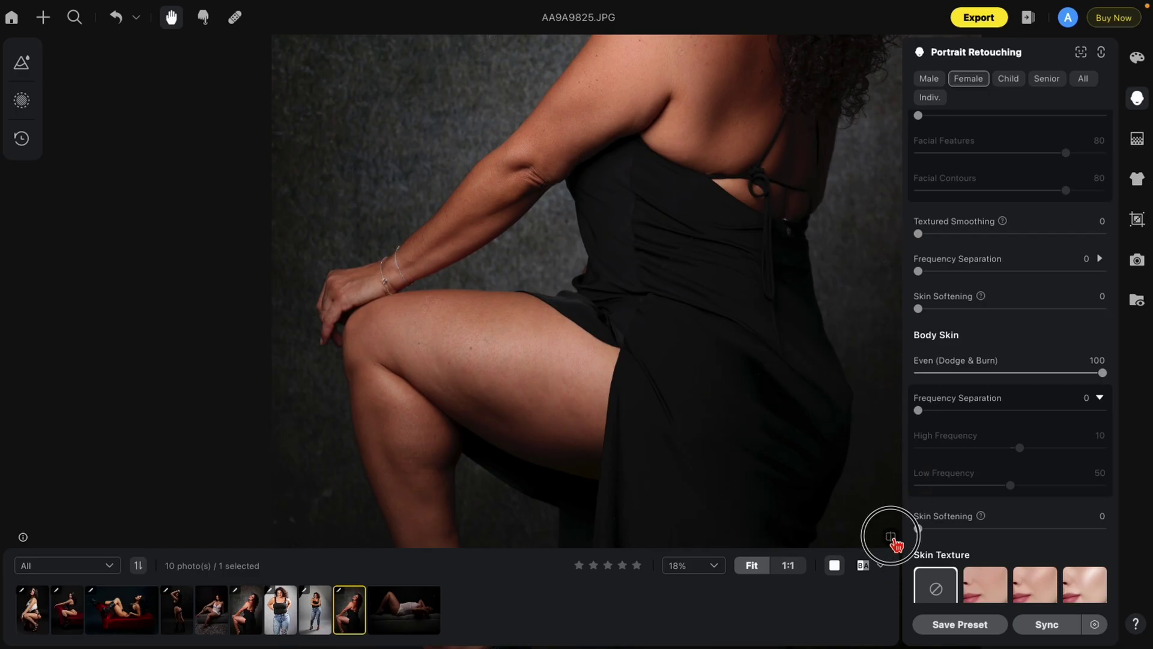
click(892, 538)
click(892, 538)
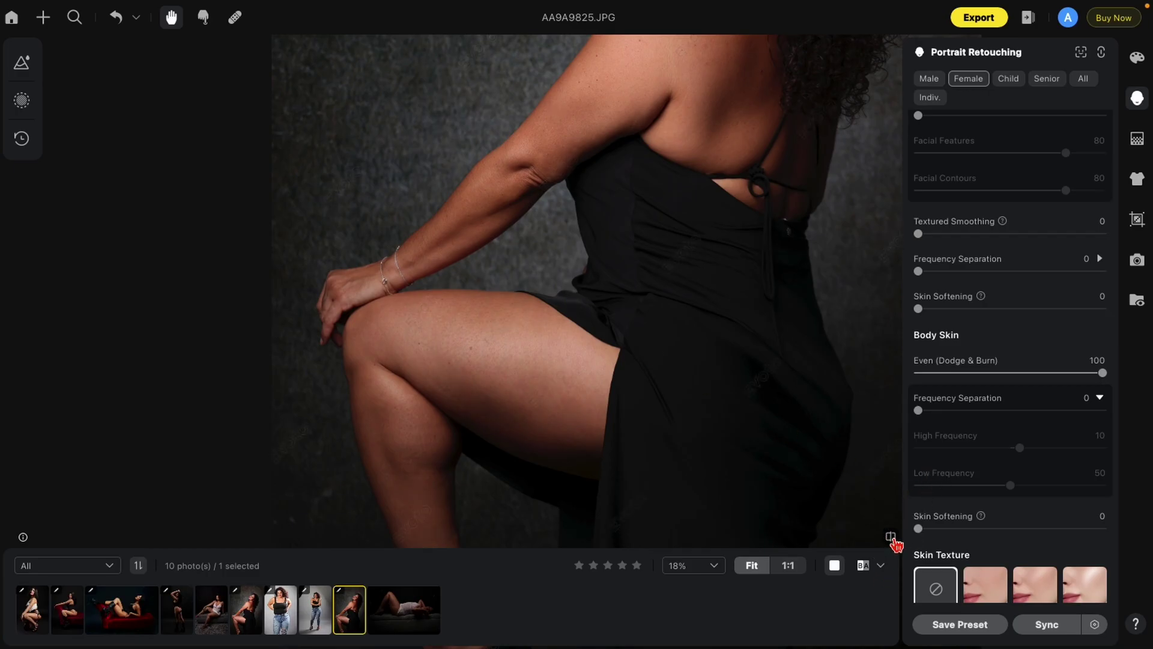
drag(757, 396, 773, 266)
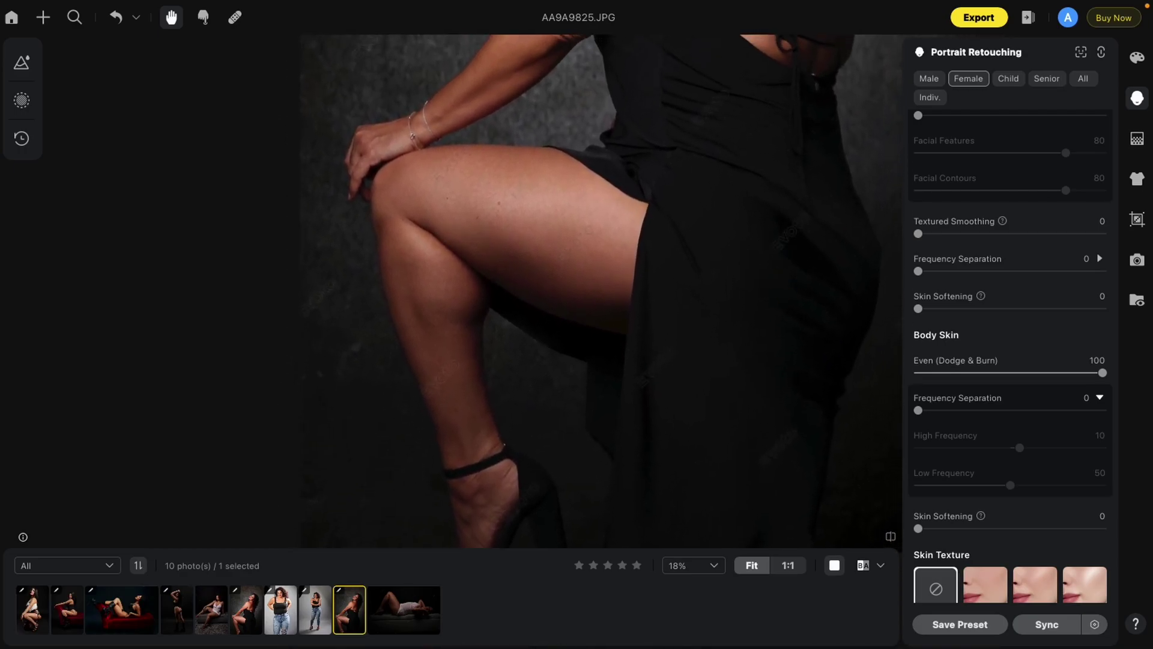
Set Body Blemishes under Blemish Removal to 100 and compare it with the original
scroll(976, 423, up, 3)
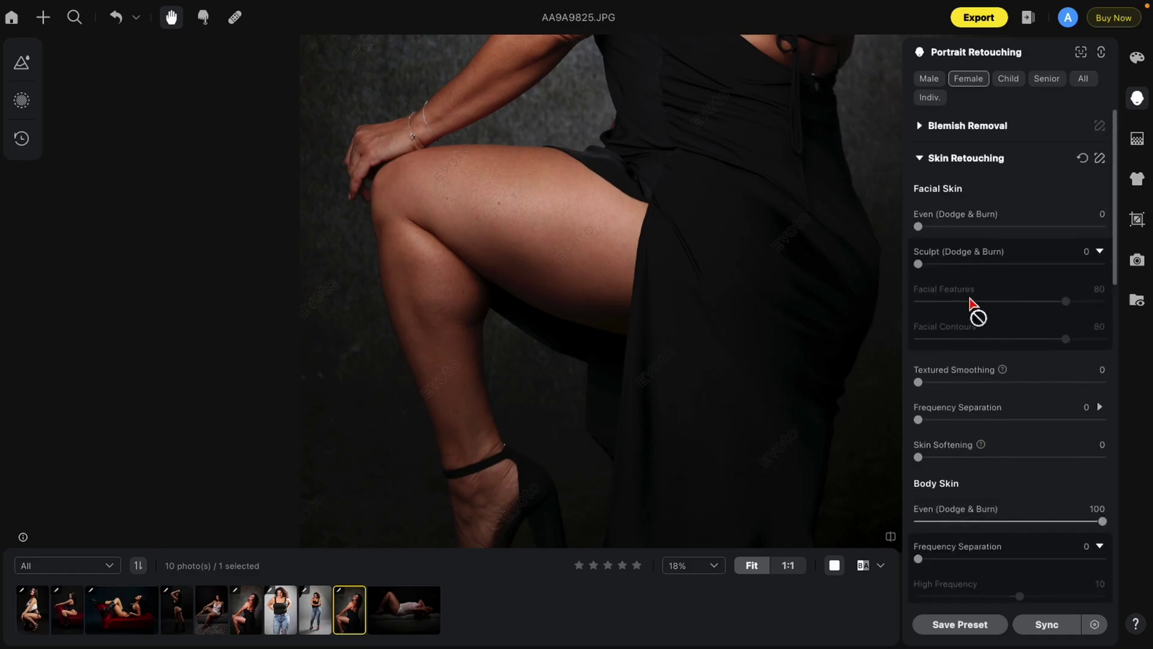
click(919, 125)
scroll(994, 276, down, 5)
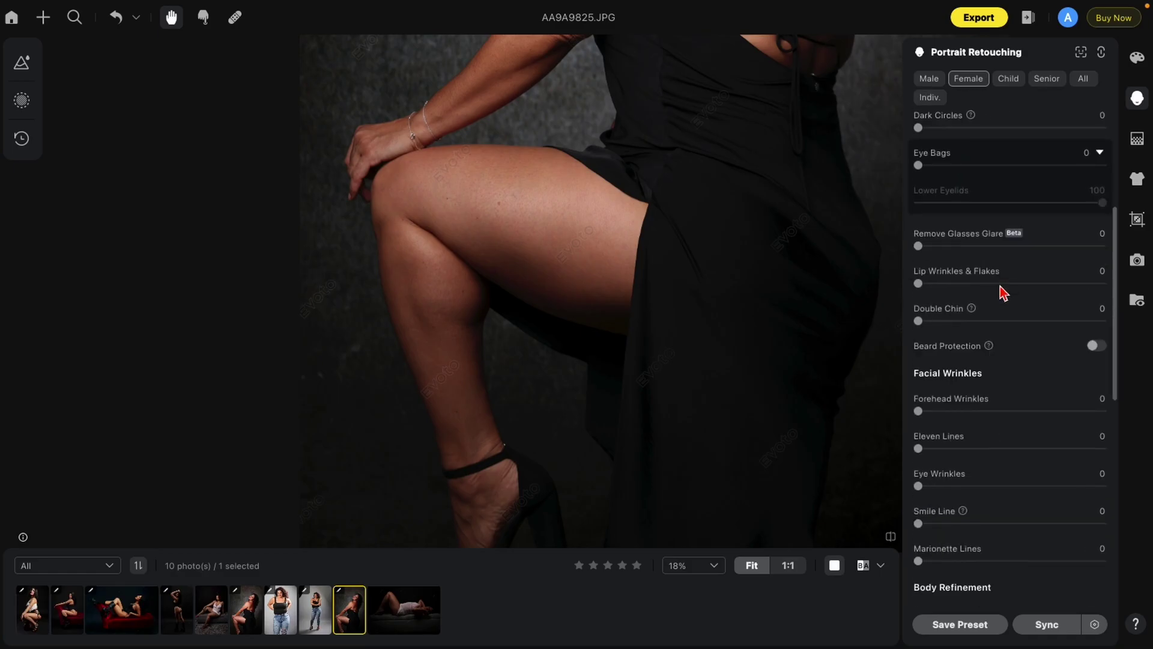
scroll(1001, 293, down, 3)
scroll(961, 512, down, 2)
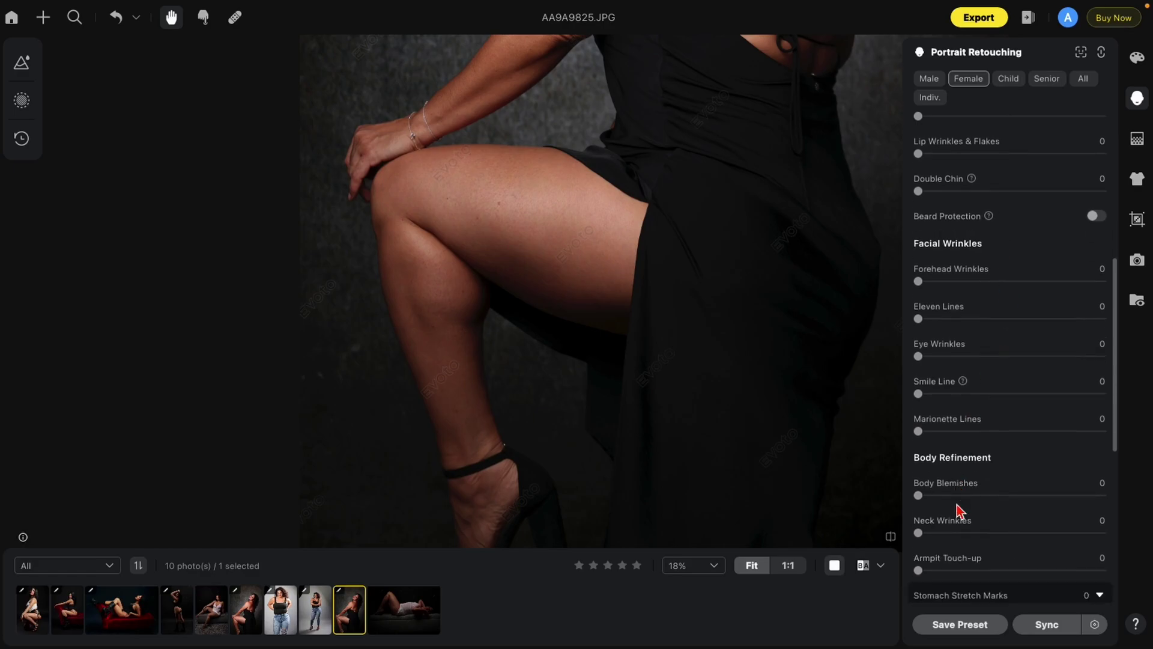
drag(919, 495, 1102, 496)
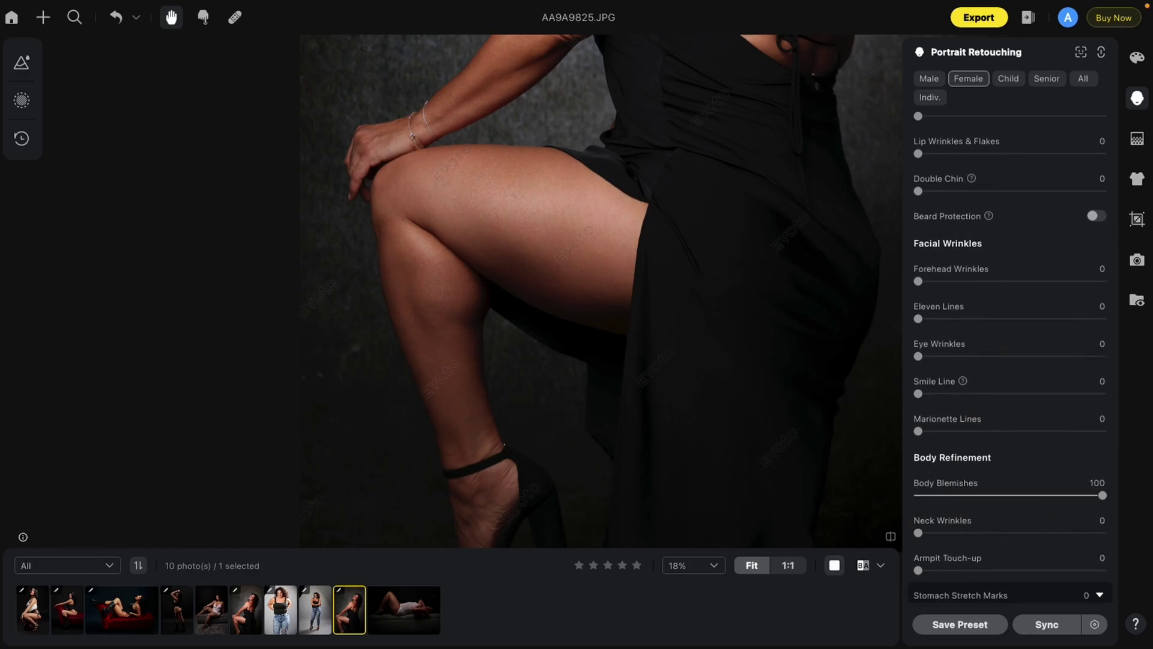
click(891, 539)
drag(717, 167, 690, 299)
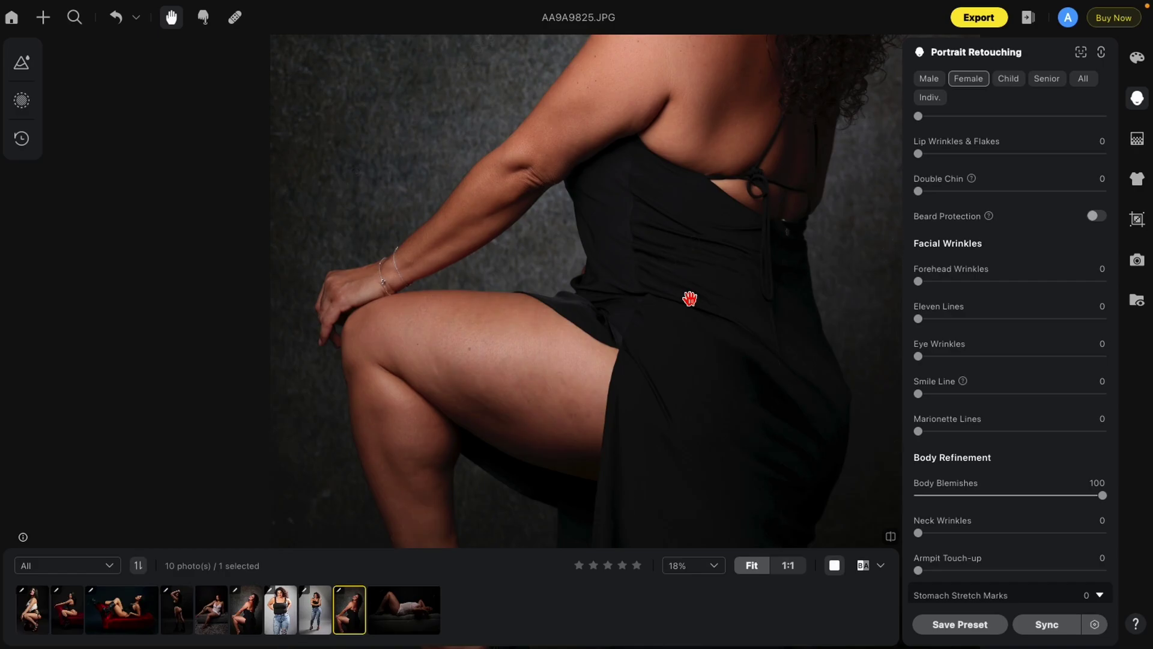
Open AA9A9936.JPG and set its Body Skin Even (Dodge & Burn) to 100
key(Right)
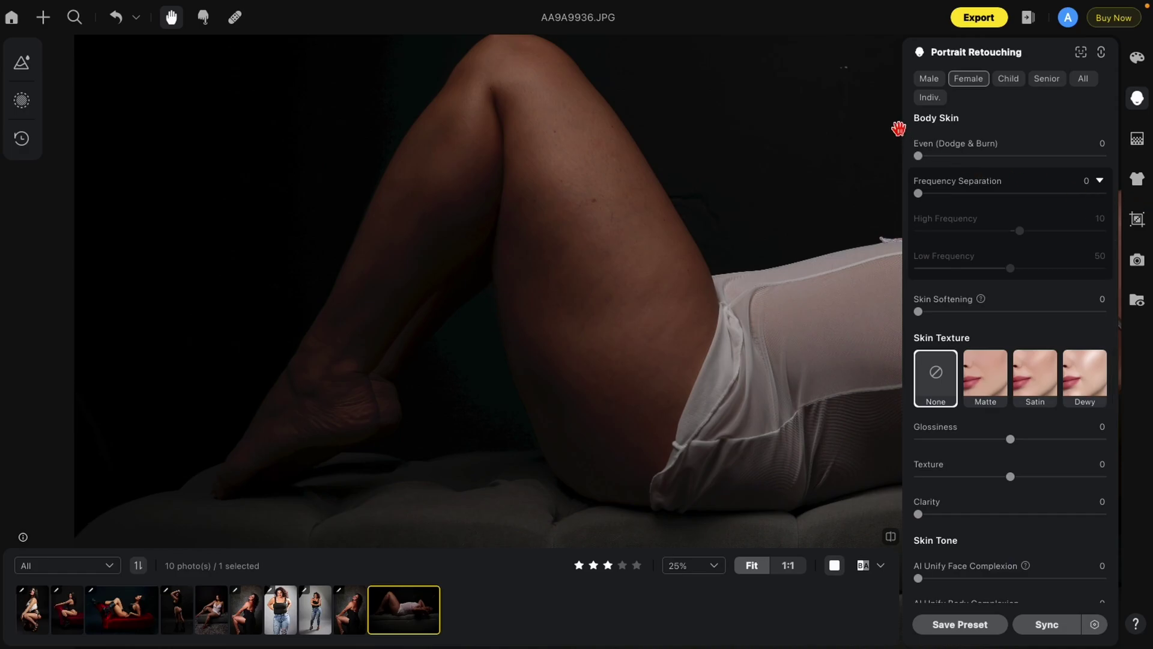
drag(919, 159, 1103, 159)
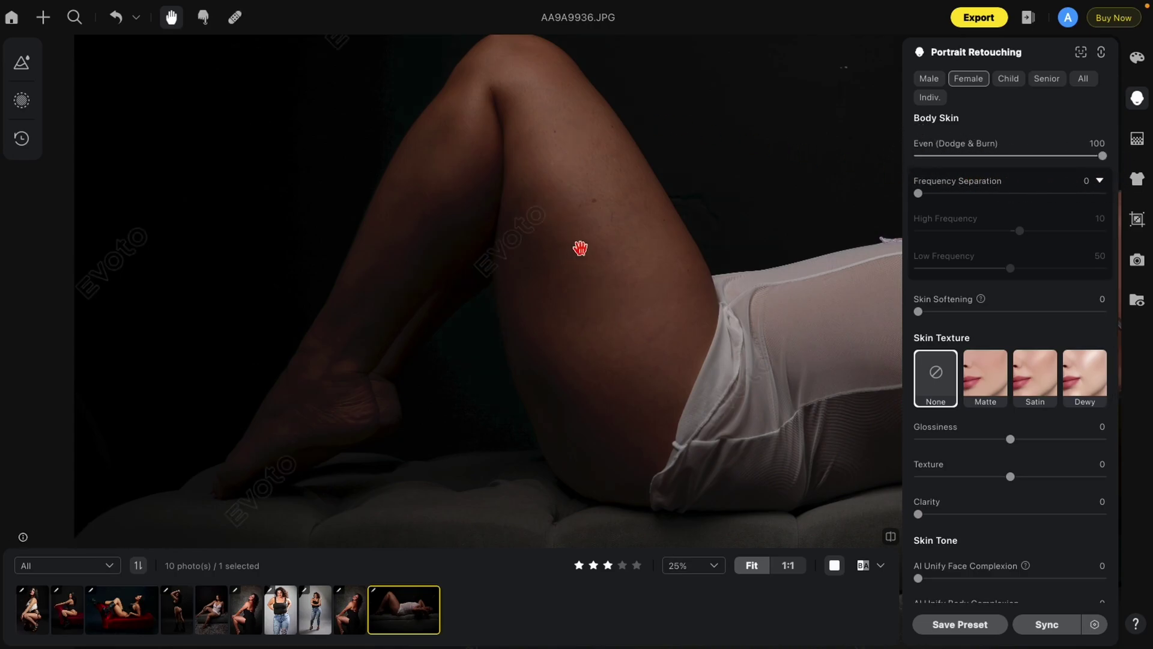
click(891, 537)
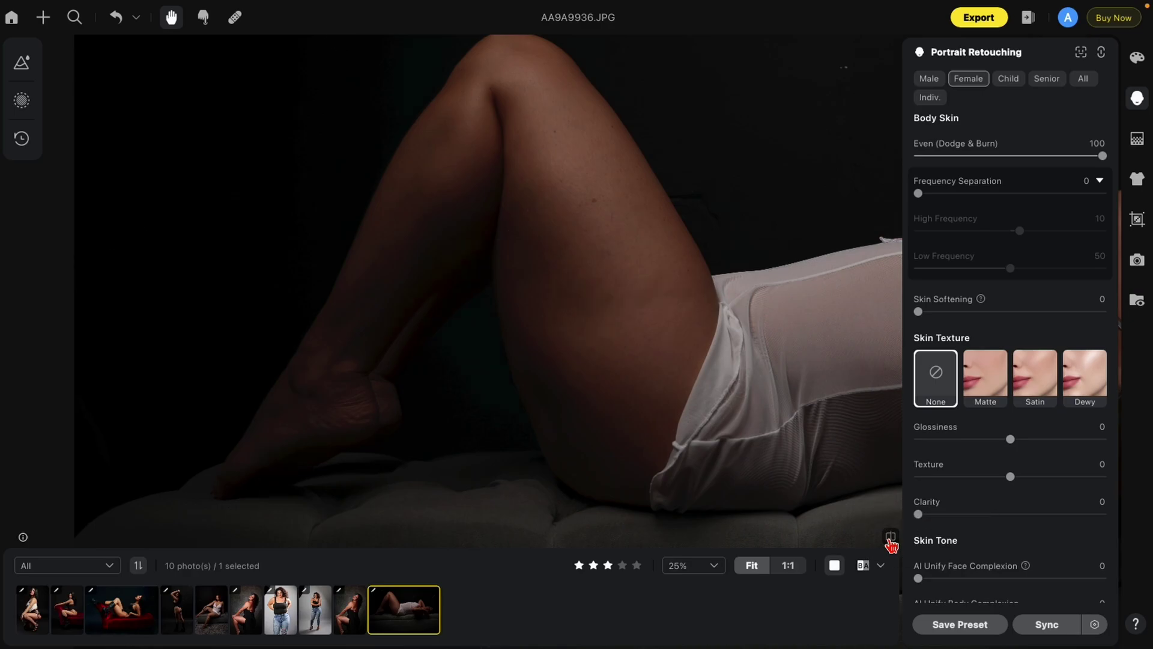
Set Body Blemishes to 100 and check it against the original
scroll(1006, 379, up, 6)
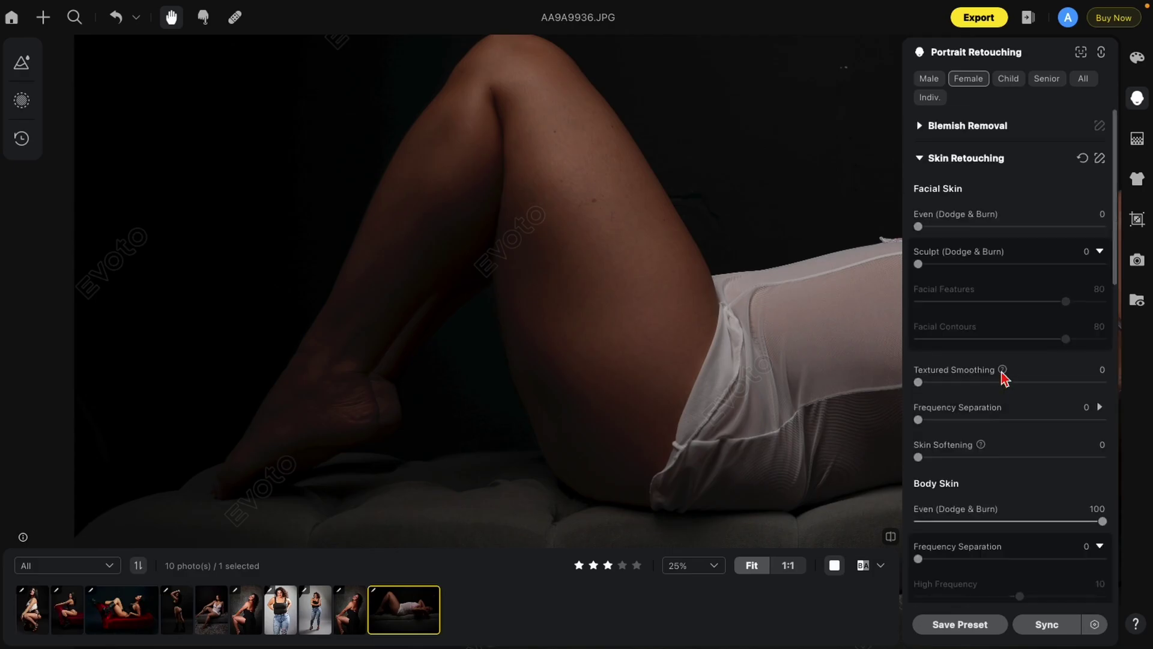
click(925, 124)
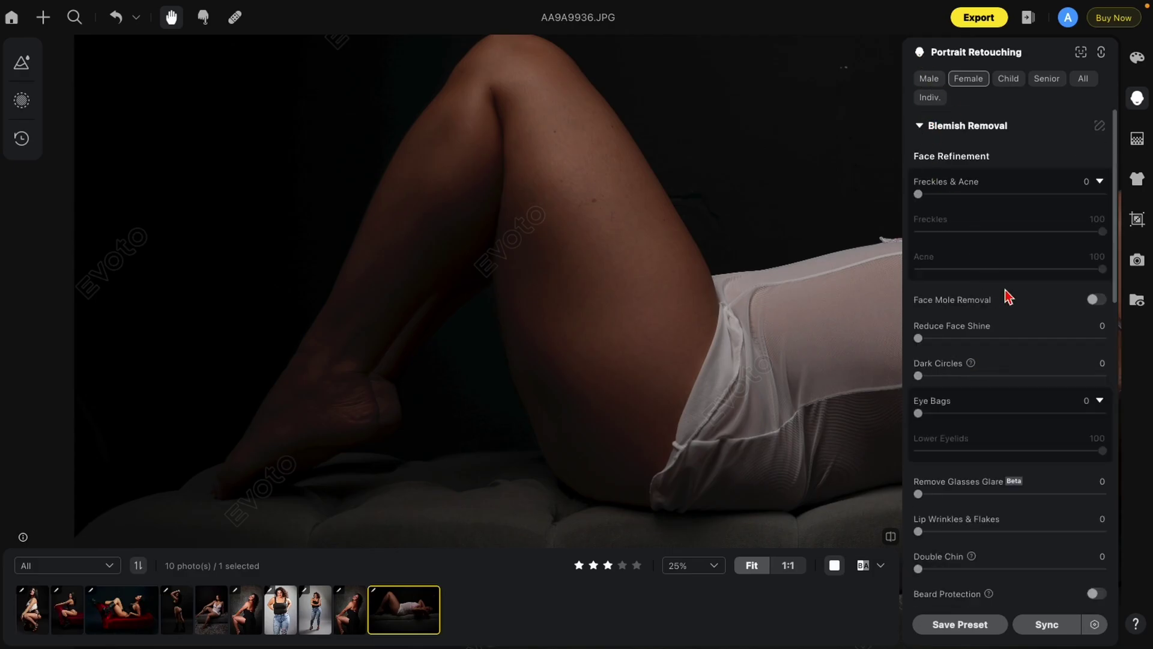
scroll(1010, 303, down, 5)
scroll(1009, 307, down, 4)
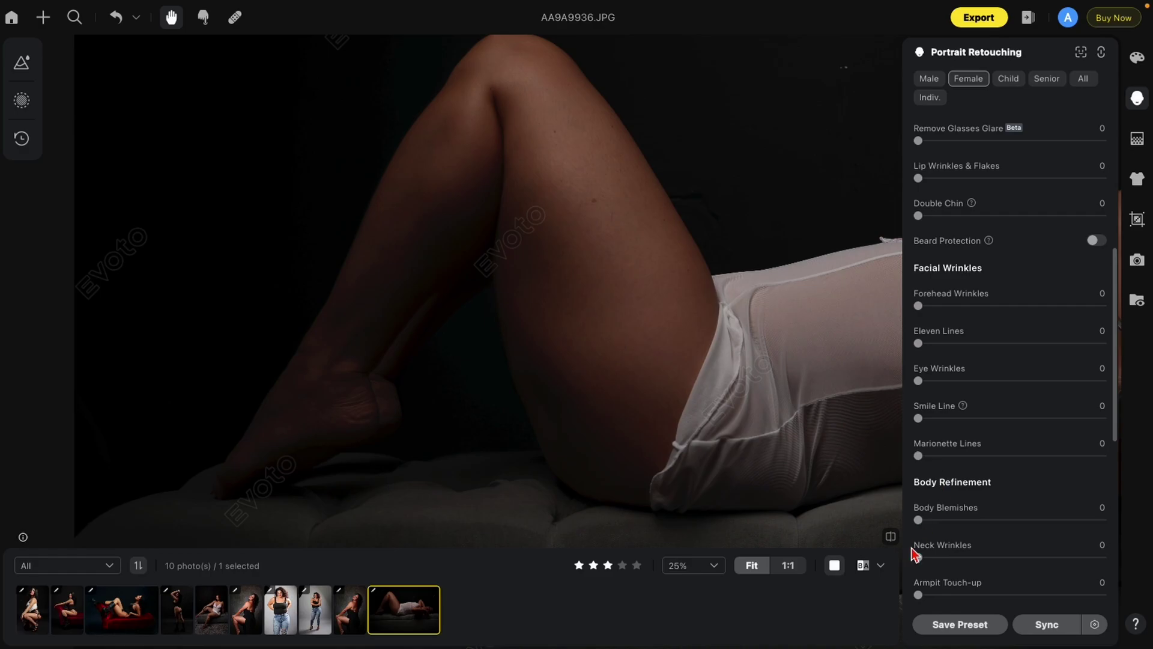
drag(918, 520, 1102, 520)
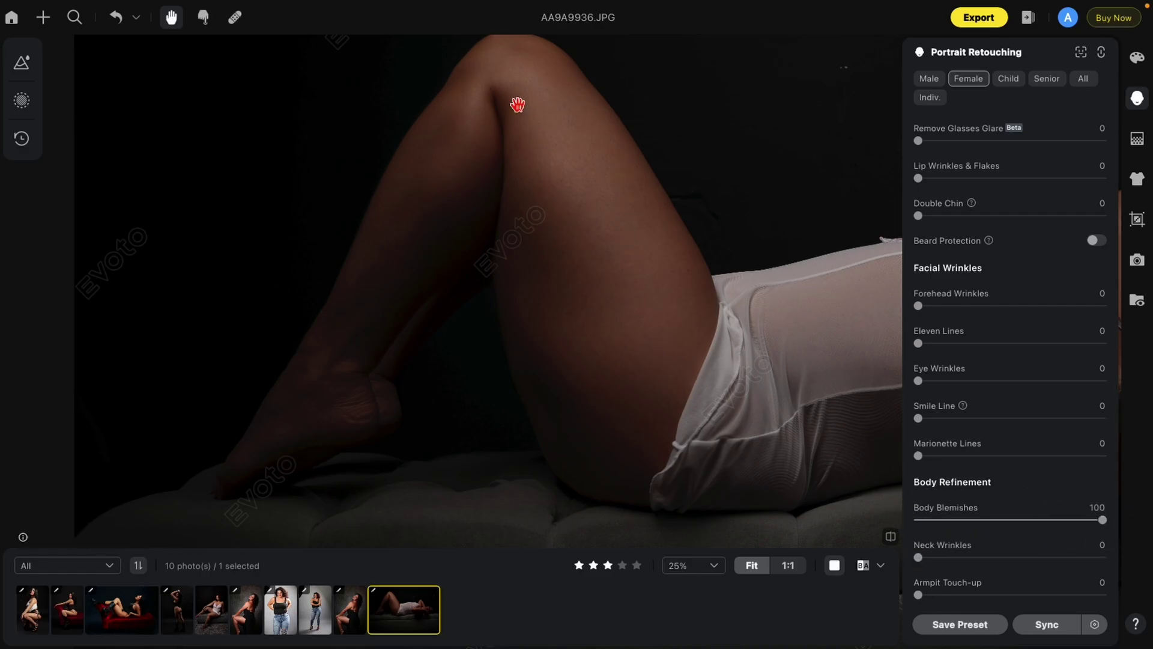
click(897, 544)
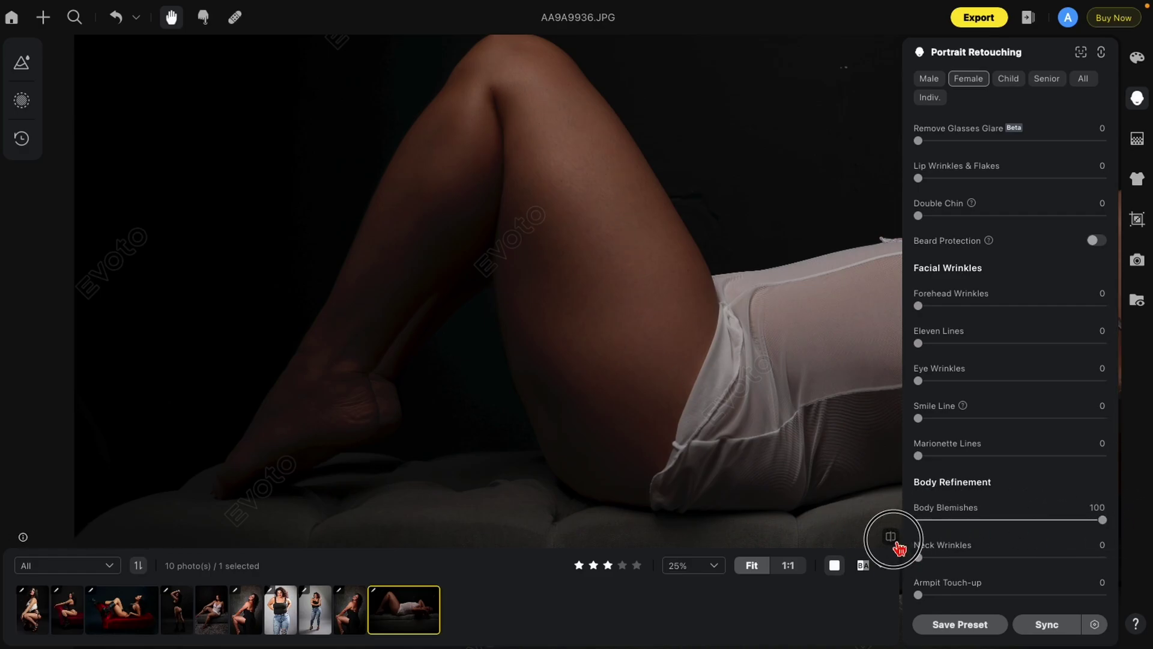
click(896, 544)
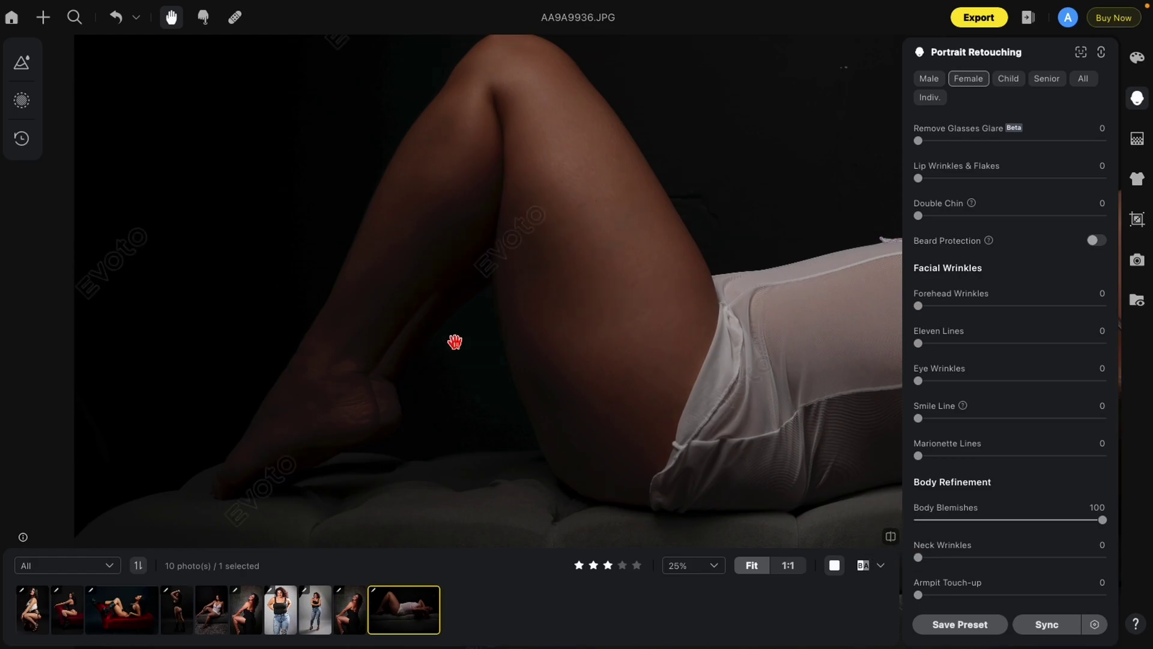
Compare a close-up of the feet with the original photo
scroll(533, 329, up, 1)
drag(533, 329, 680, 288)
scroll(680, 289, up, 1)
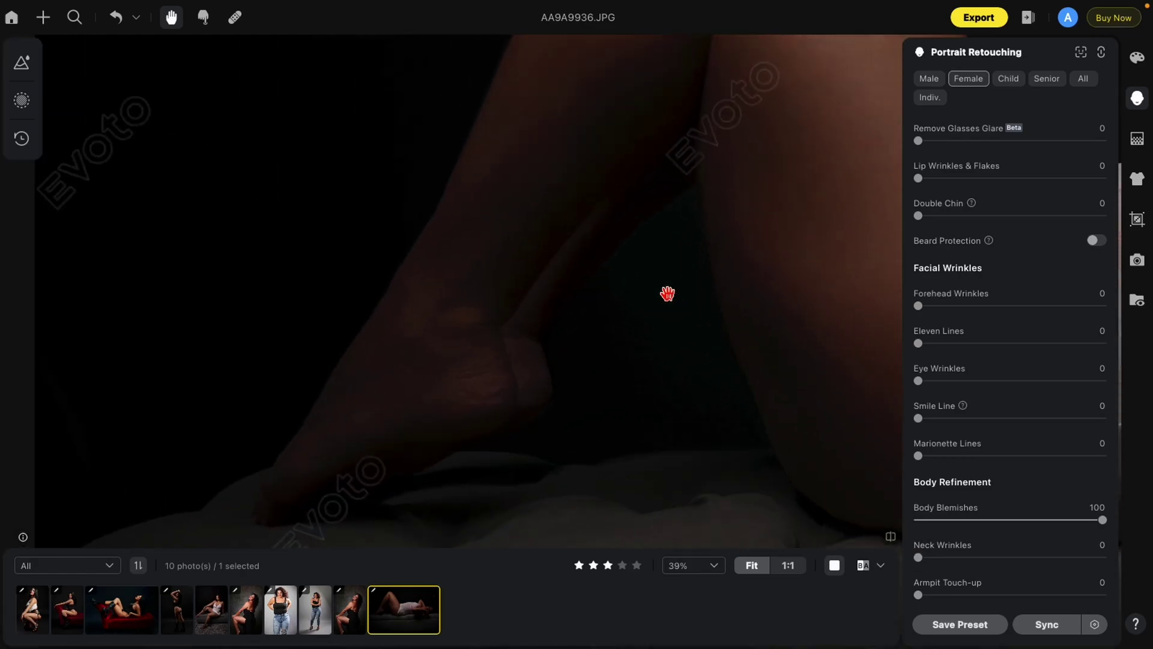
click(894, 544)
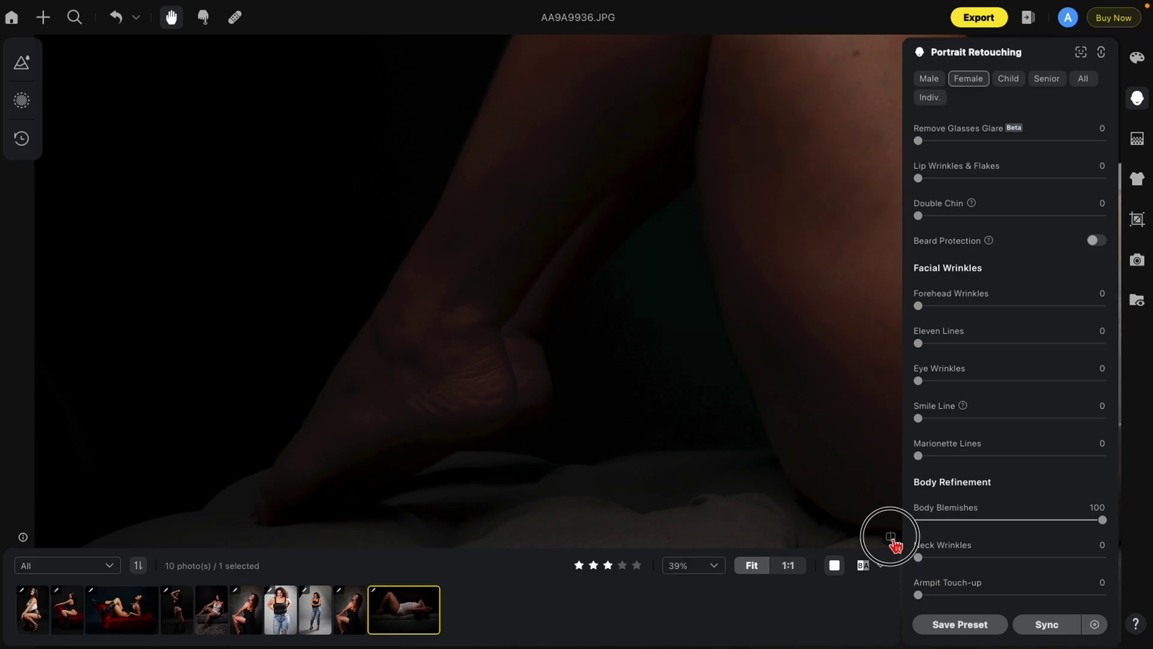
click(892, 542)
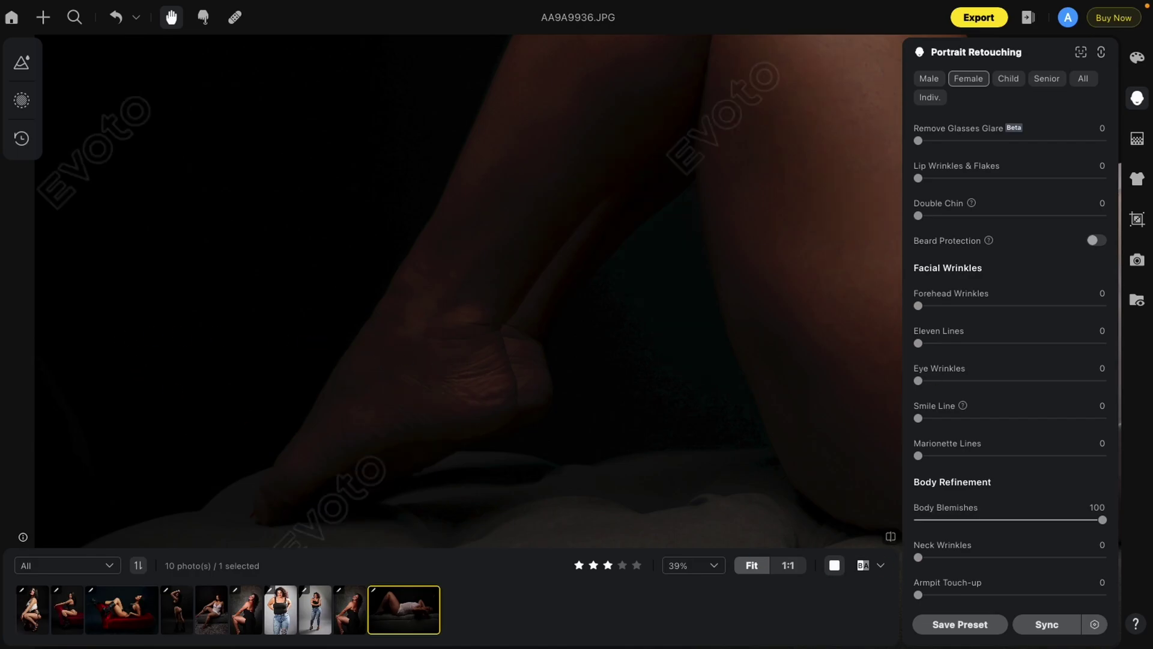
Erase the skin retouching mask over the foot in Manual Tuning and apply it
scroll(993, 312, down, 5)
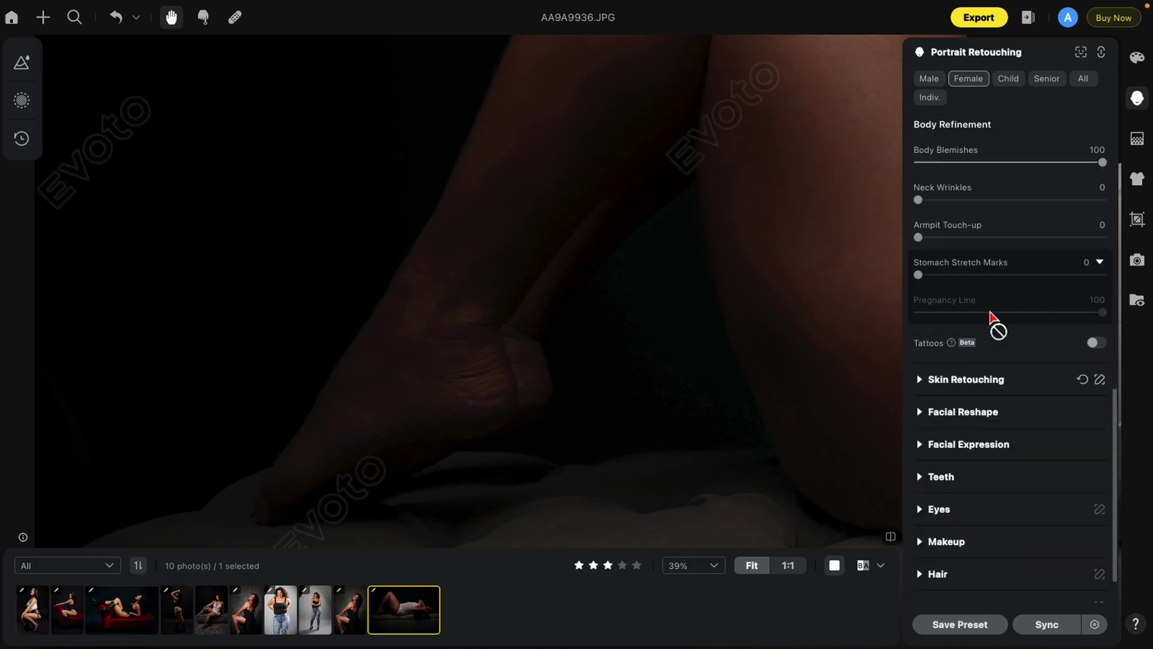
click(1100, 380)
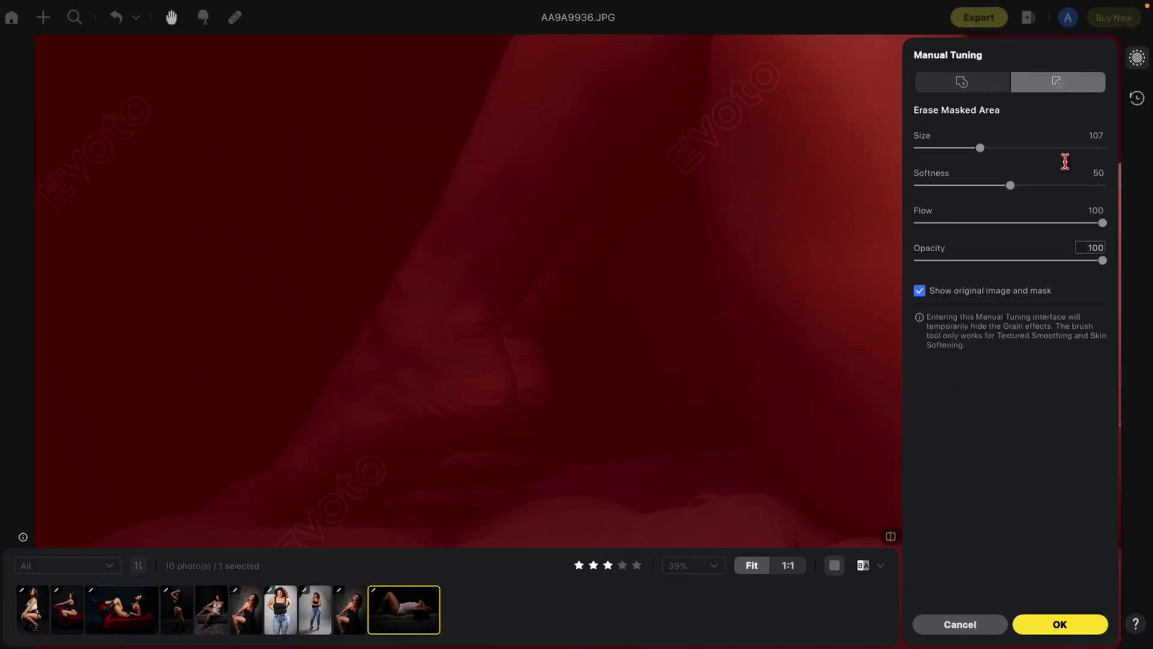
mouse_move(522, 319)
mouse_down()
mouse_move(236, 476)
mouse_move(510, 376)
mouse_move(355, 365)
mouse_move(420, 404)
mouse_move(365, 355)
mouse_up()
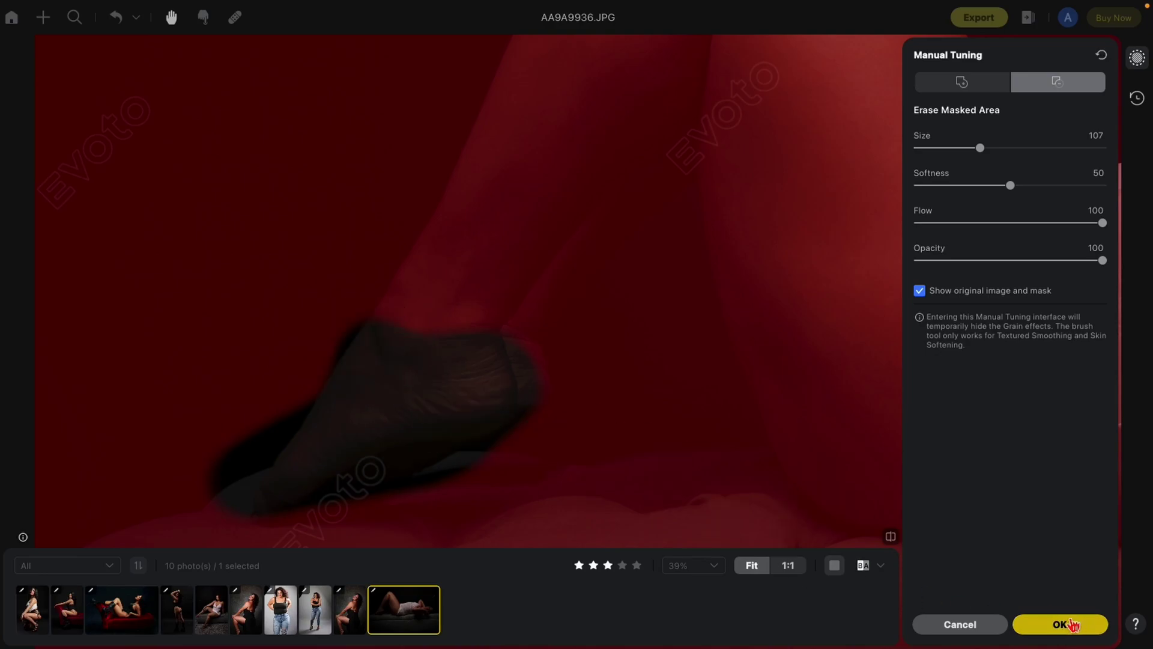
click(1057, 624)
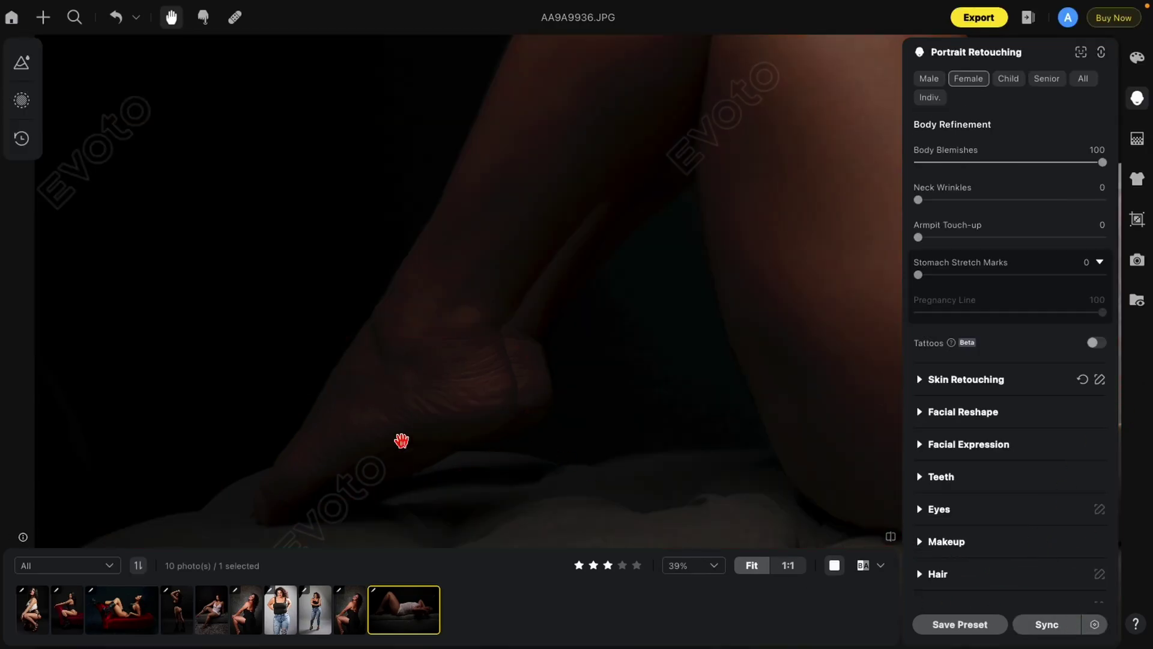
Compare the touched-up photo against the original, ending on the edited view
scroll(722, 368, down, 3)
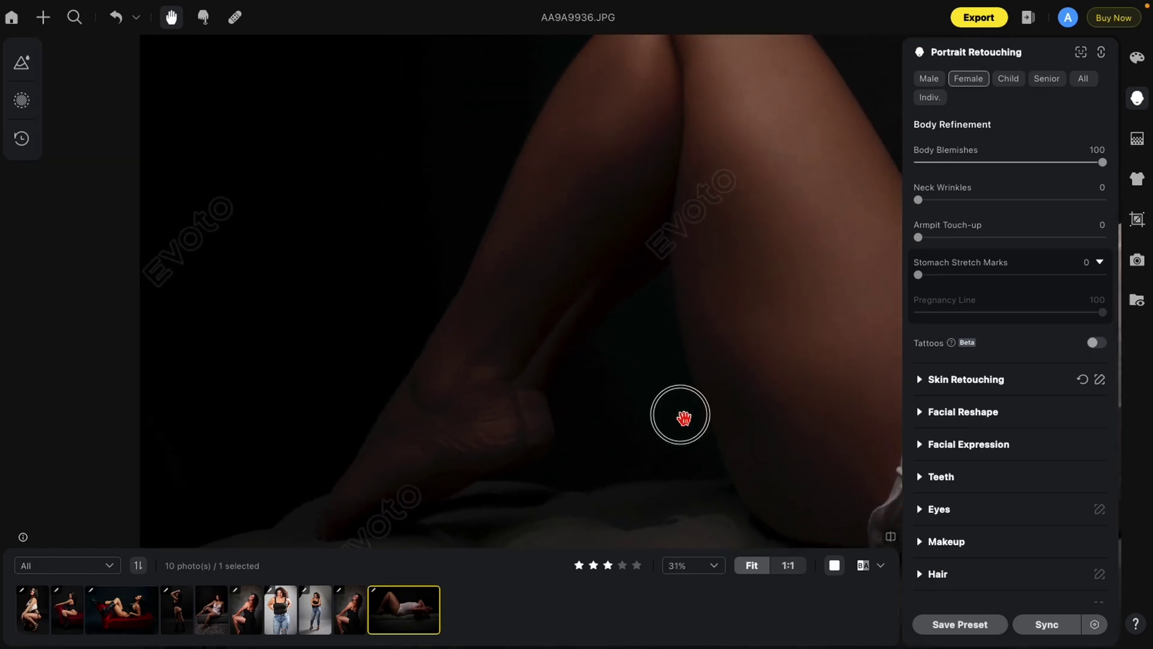
click(892, 538)
click(892, 538)
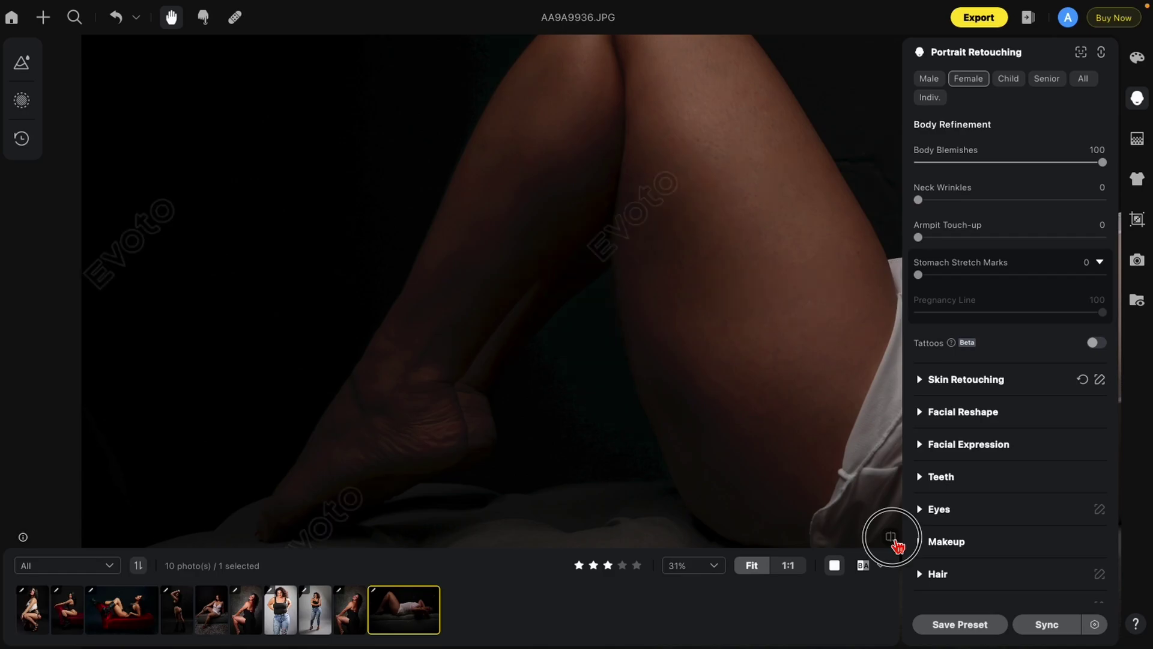
click(892, 538)
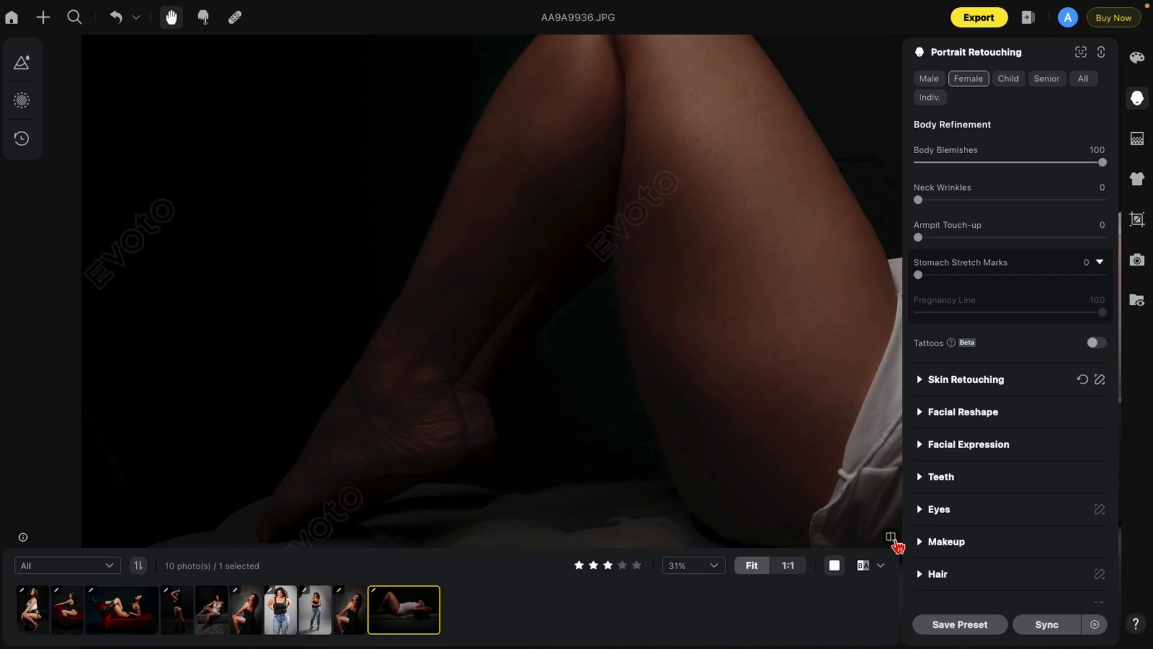
click(691, 267)
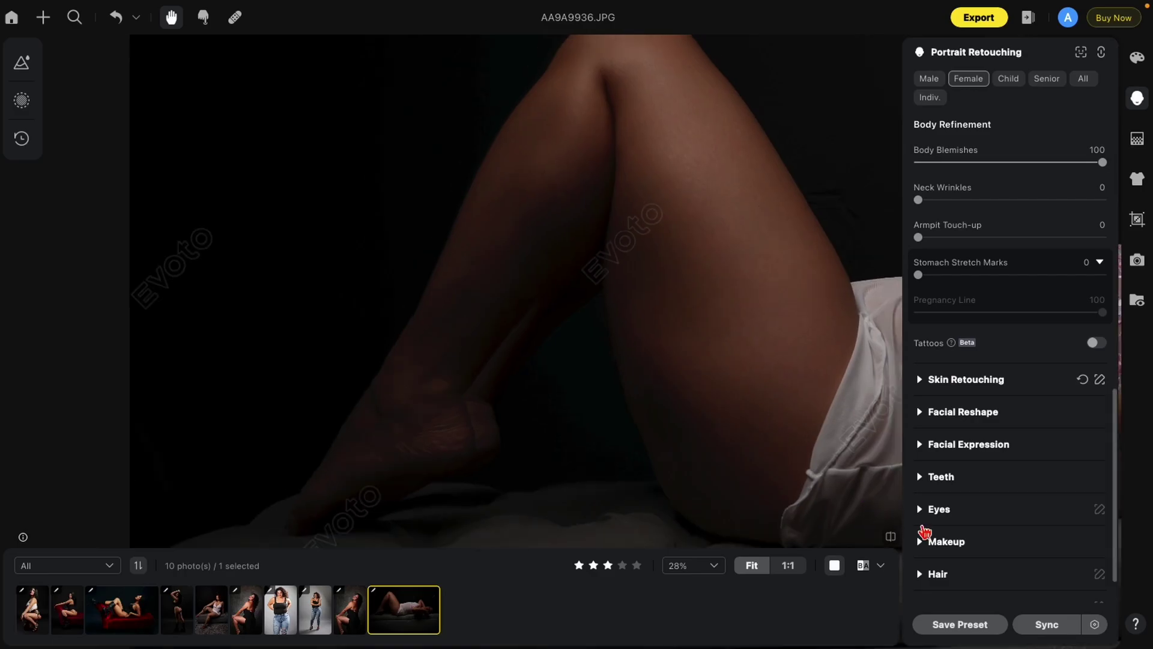
click(892, 538)
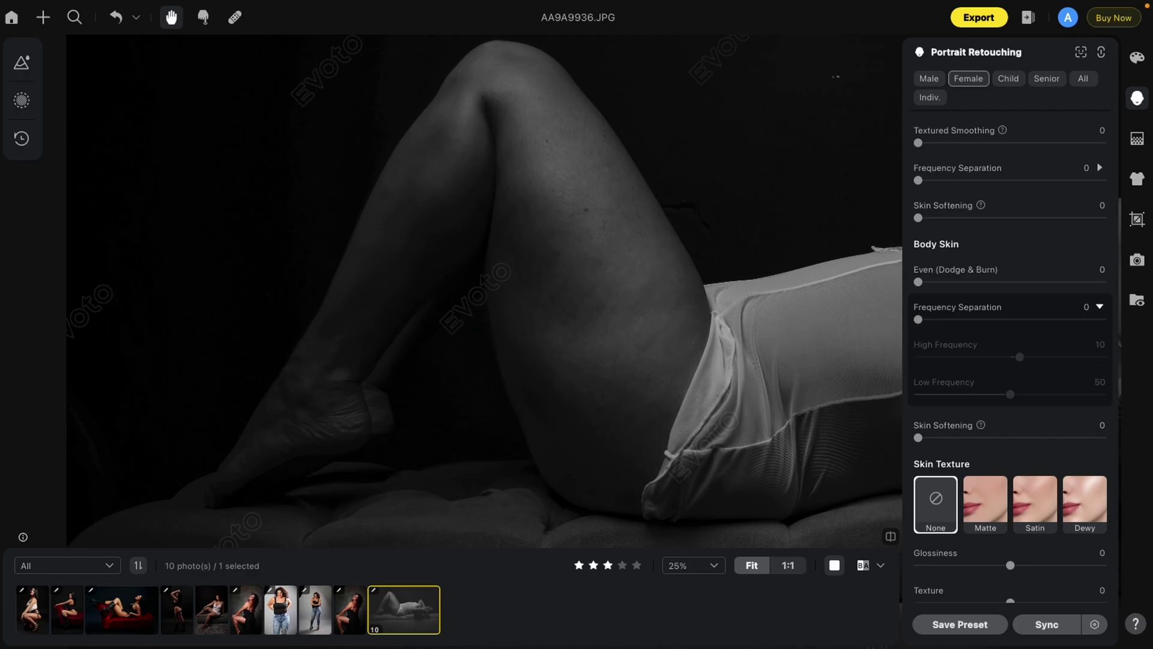
Set Body Skin Even (Dodge & Burn) and Body Blemishes both to 100 on the black-and-white photo
click(919, 283)
drag(922, 287, 1103, 300)
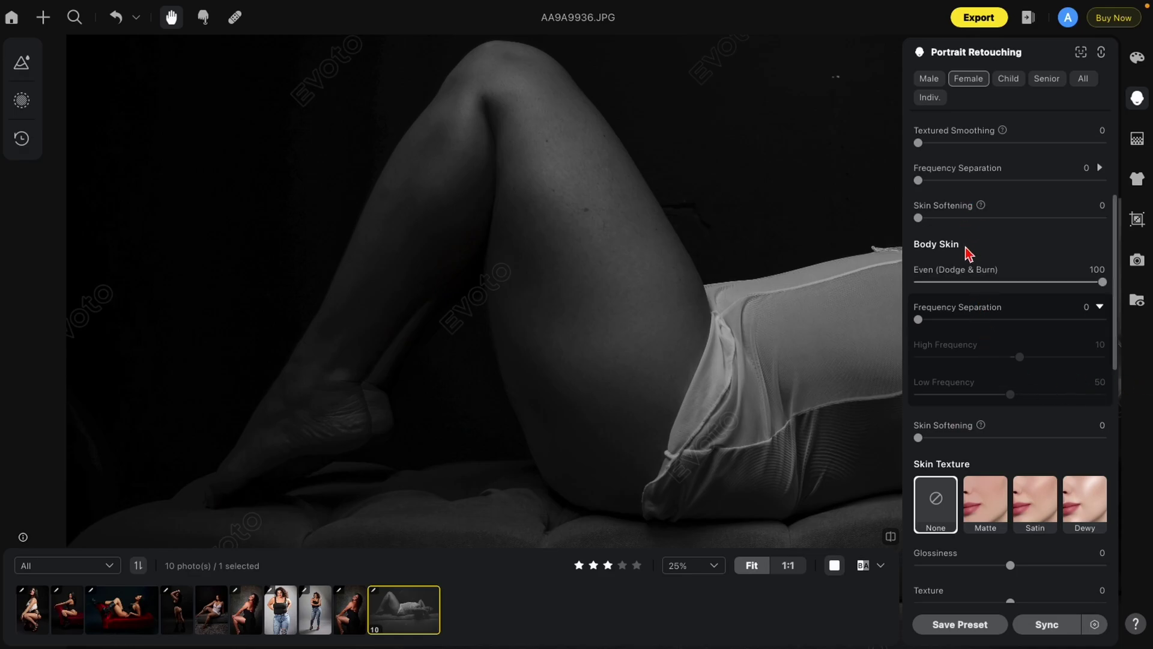
scroll(982, 268, up, 1)
scroll(983, 268, up, 2)
click(927, 131)
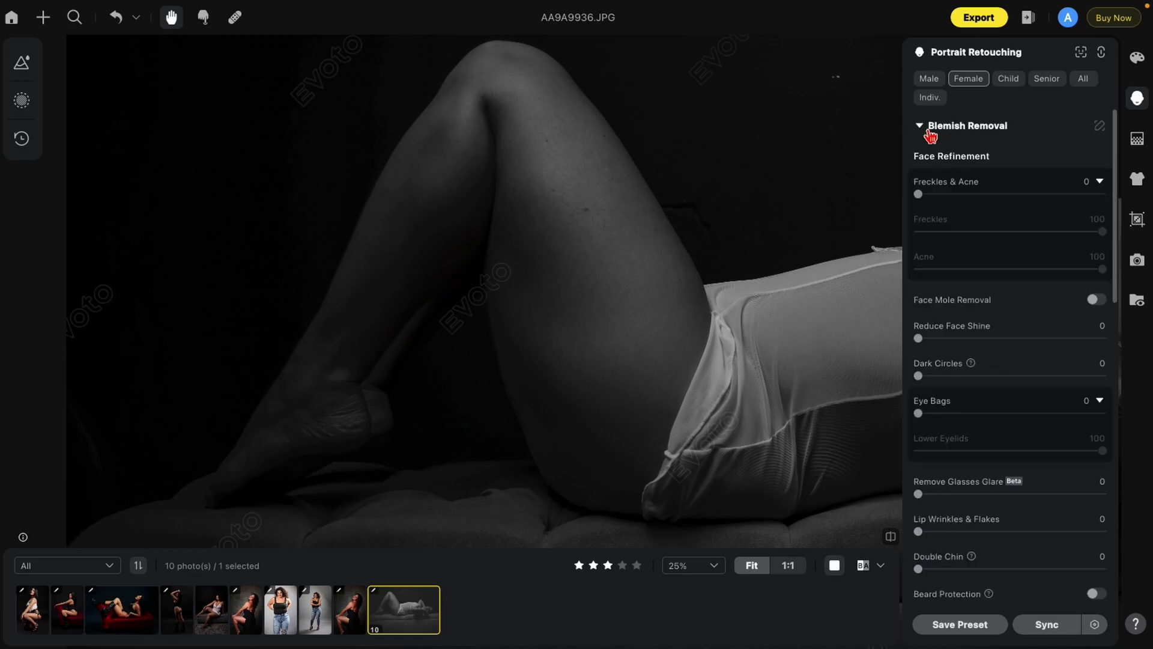
scroll(919, 317, down, 6)
scroll(967, 466, up, 1)
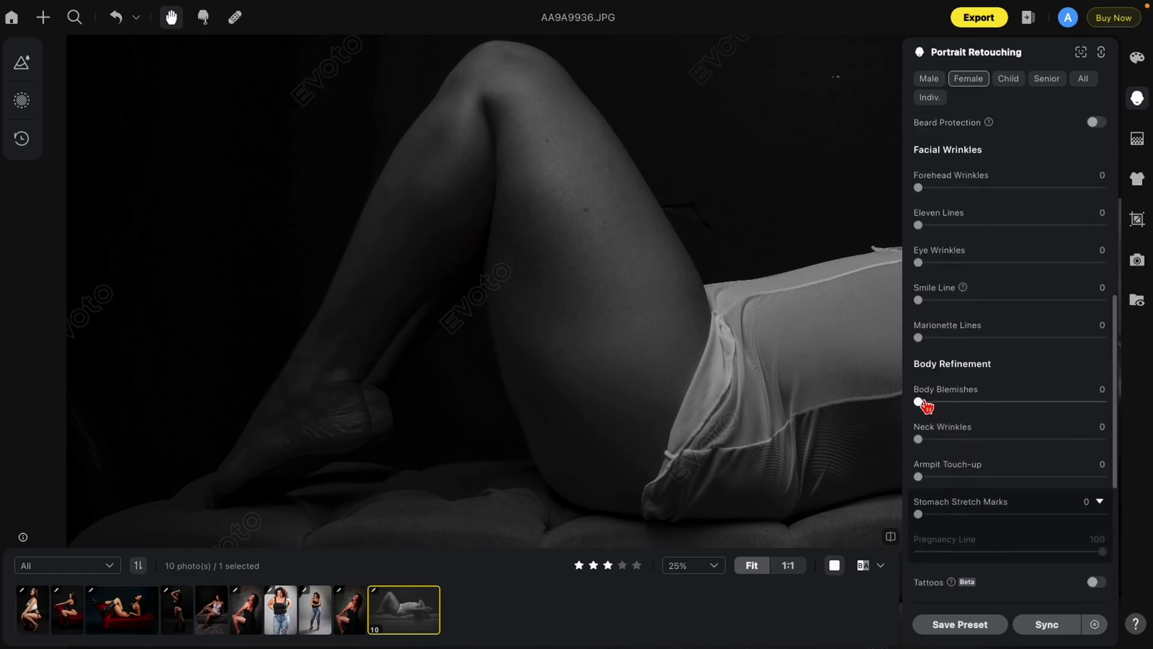
drag(918, 402, 1102, 401)
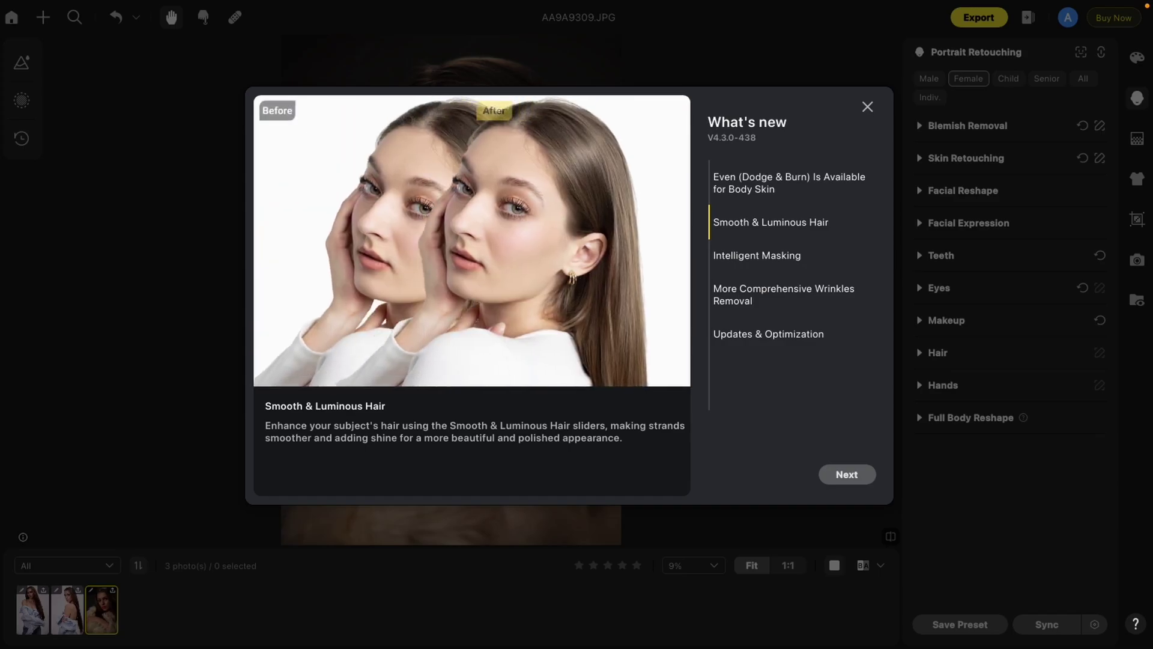
Close the What's new dialog and expand the Hair settings for AA9A9309.JPG
key(Escape)
click(937, 356)
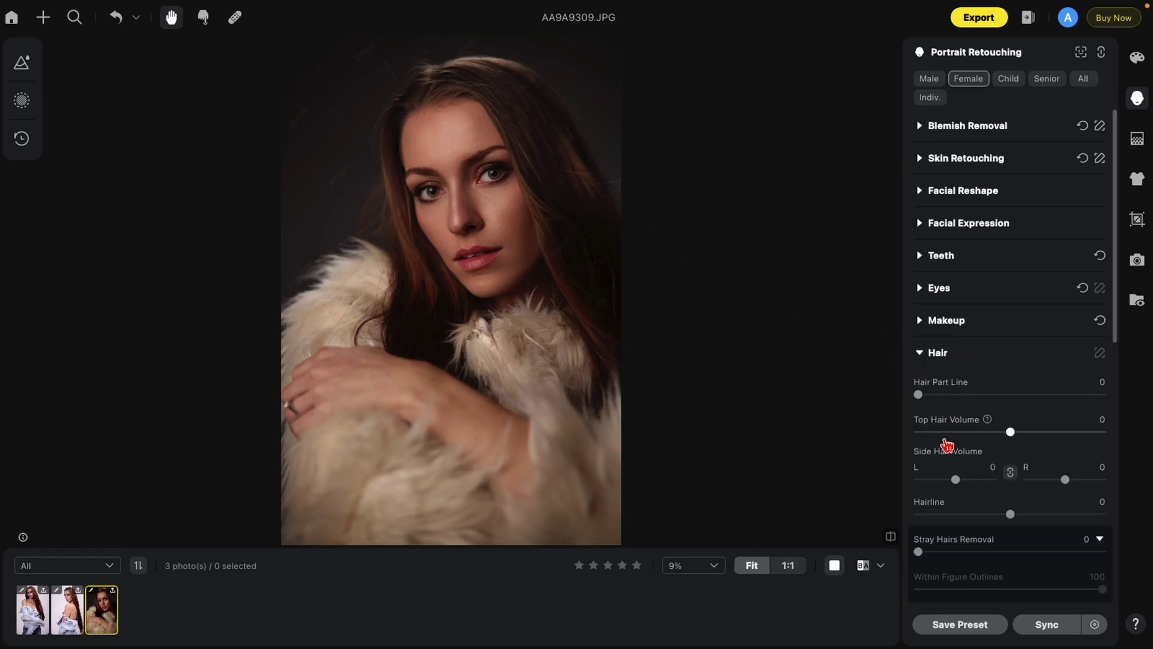
Try Smooth Hair at full strength, then turn it back off
scroll(944, 444, down, 2)
scroll(945, 446, down, 1)
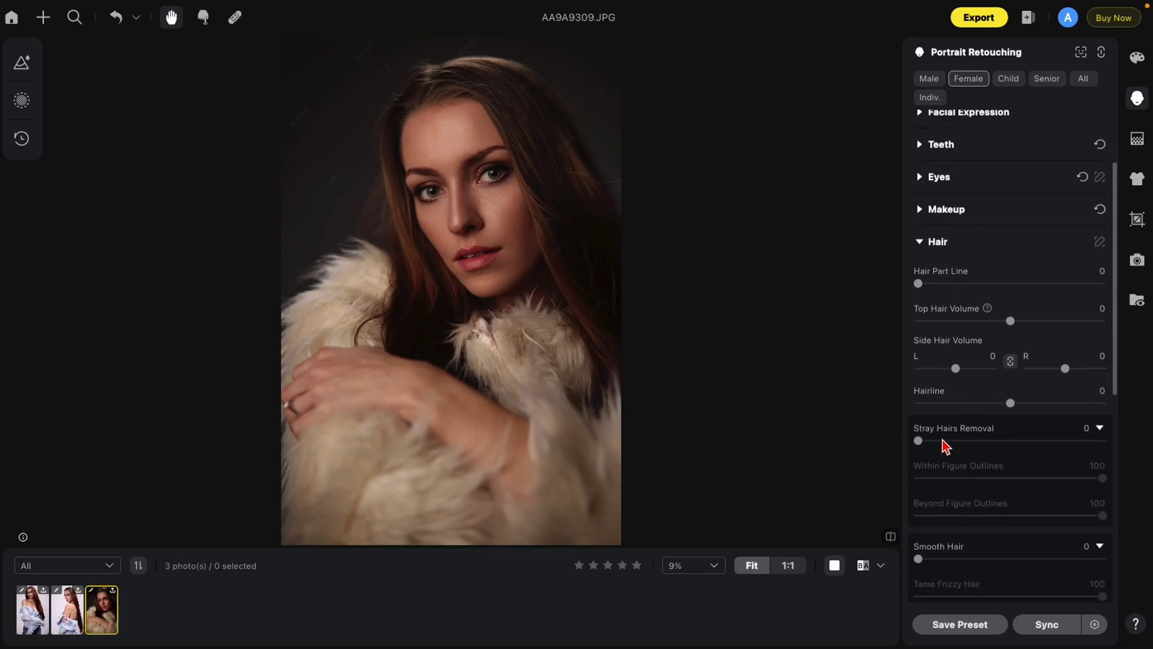
scroll(942, 446, down, 4)
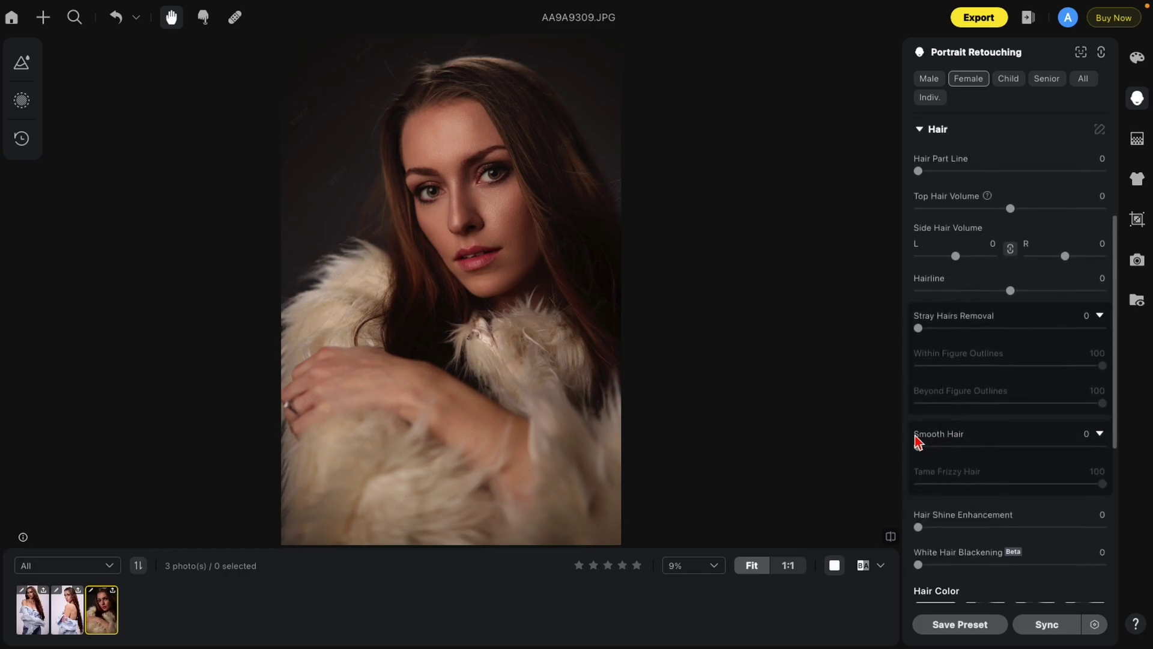
drag(917, 445, 1111, 469)
scroll(548, 101, up, 5)
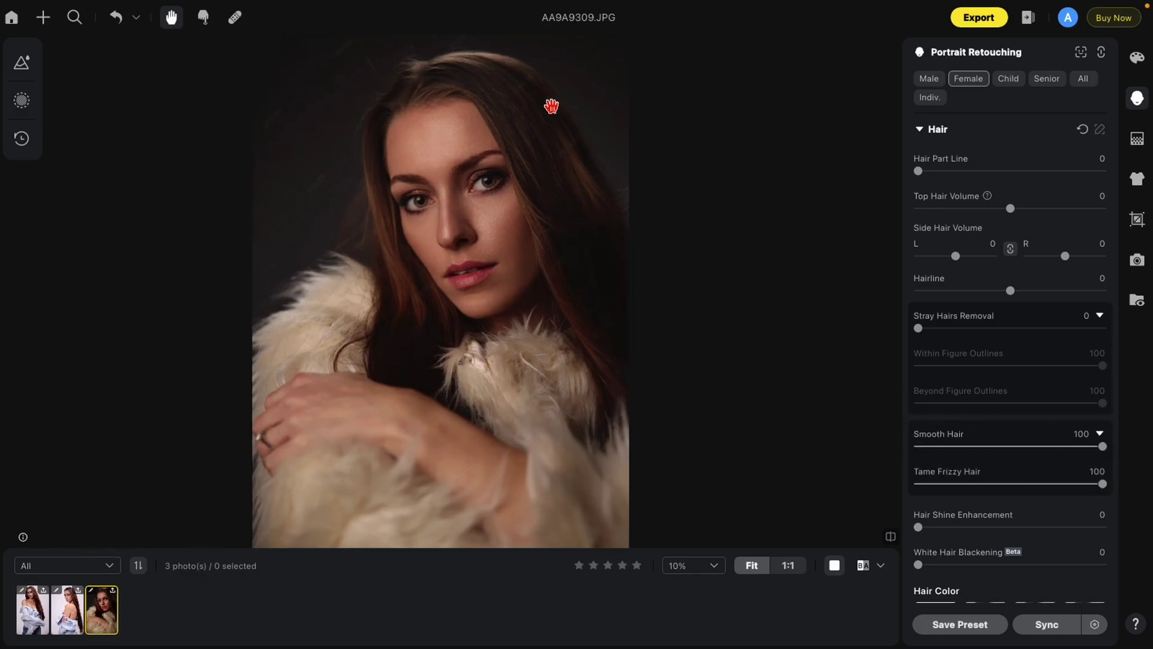
drag(585, 133, 613, 155)
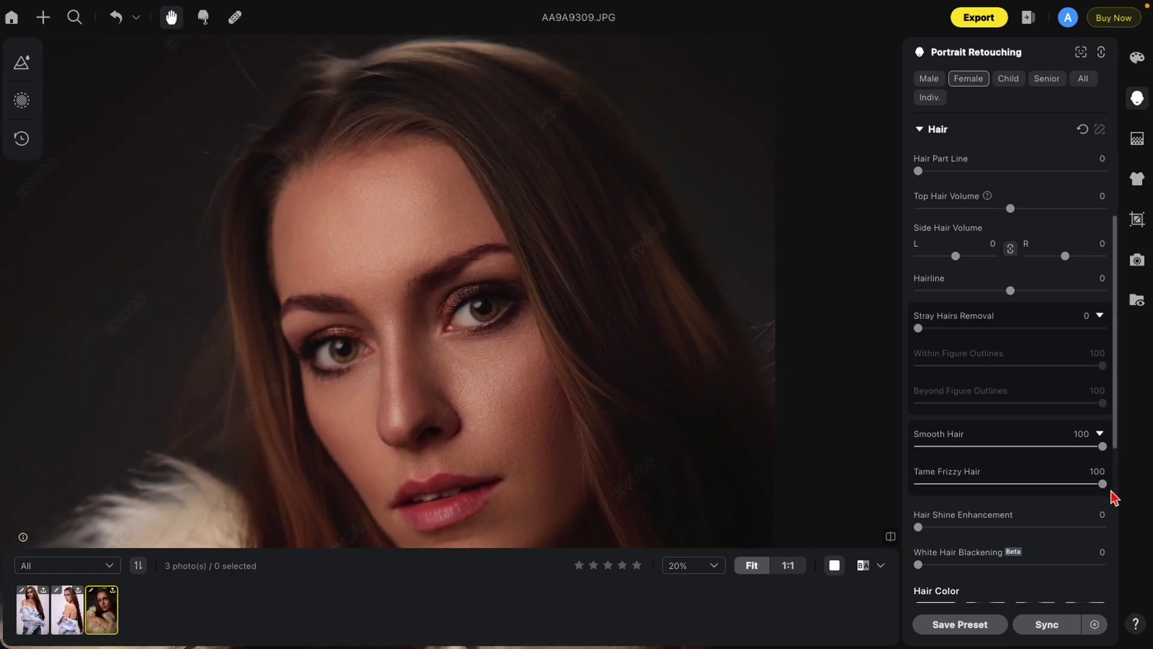
drag(1102, 448, 1093, 473)
Experiment with Stray Hairs Removal at 59, full and off, and lower Smooth Hair
drag(919, 328, 1108, 354)
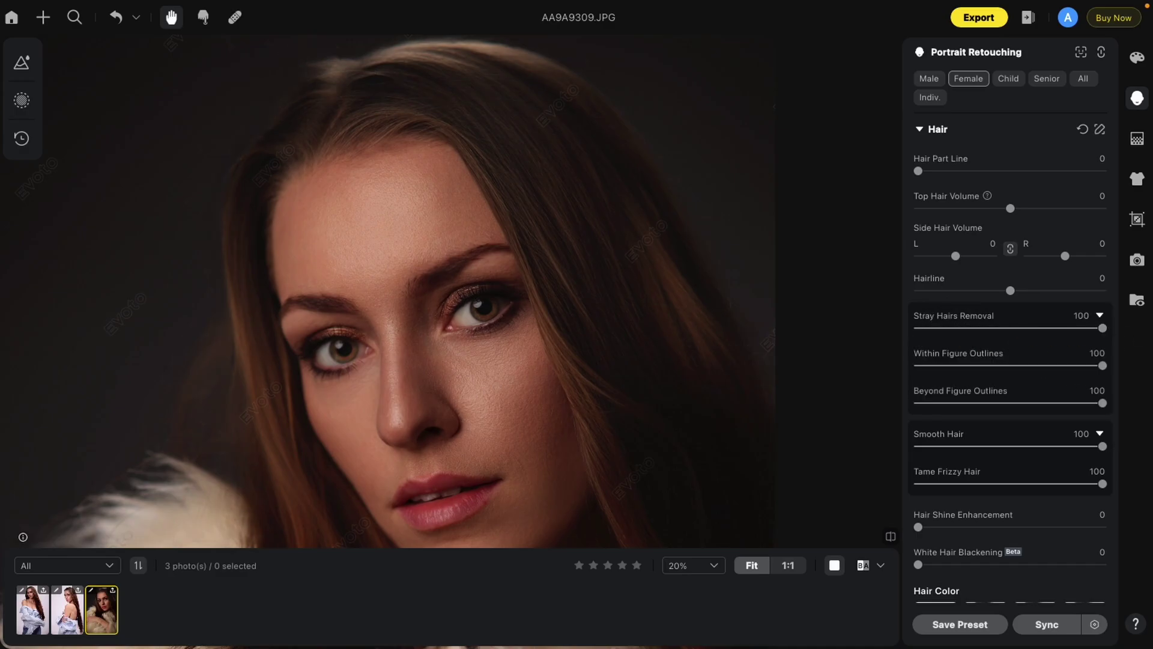
click(1112, 337)
drag(1113, 338, 813, 290)
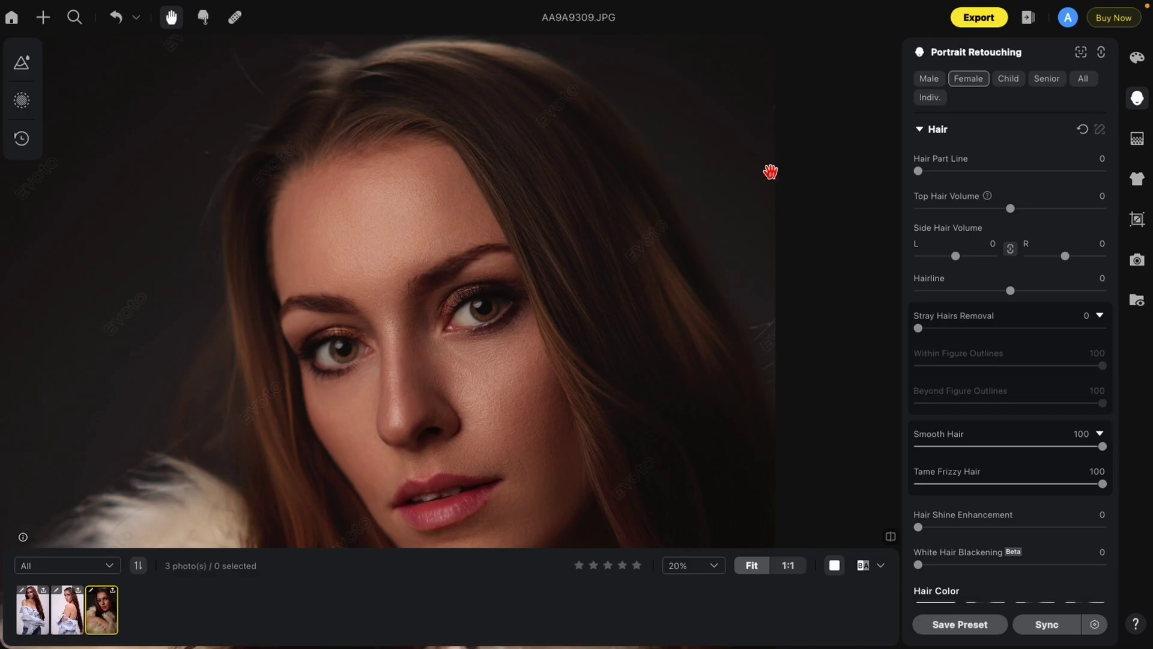
scroll(295, 121, down, 2)
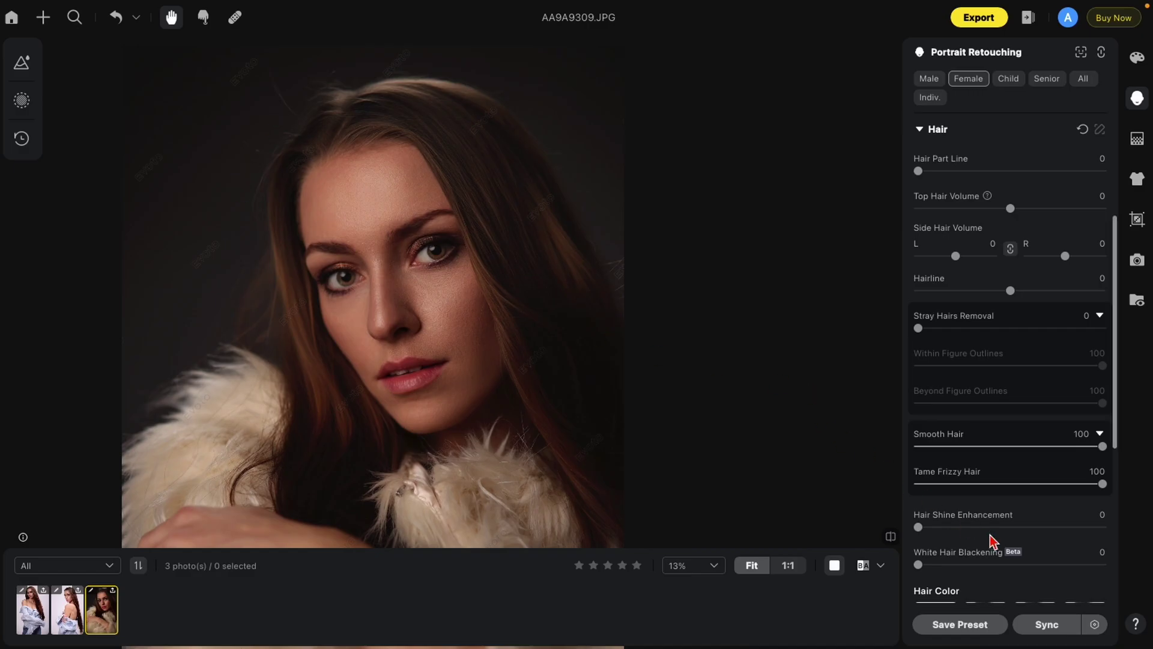
drag(1103, 446, 920, 448)
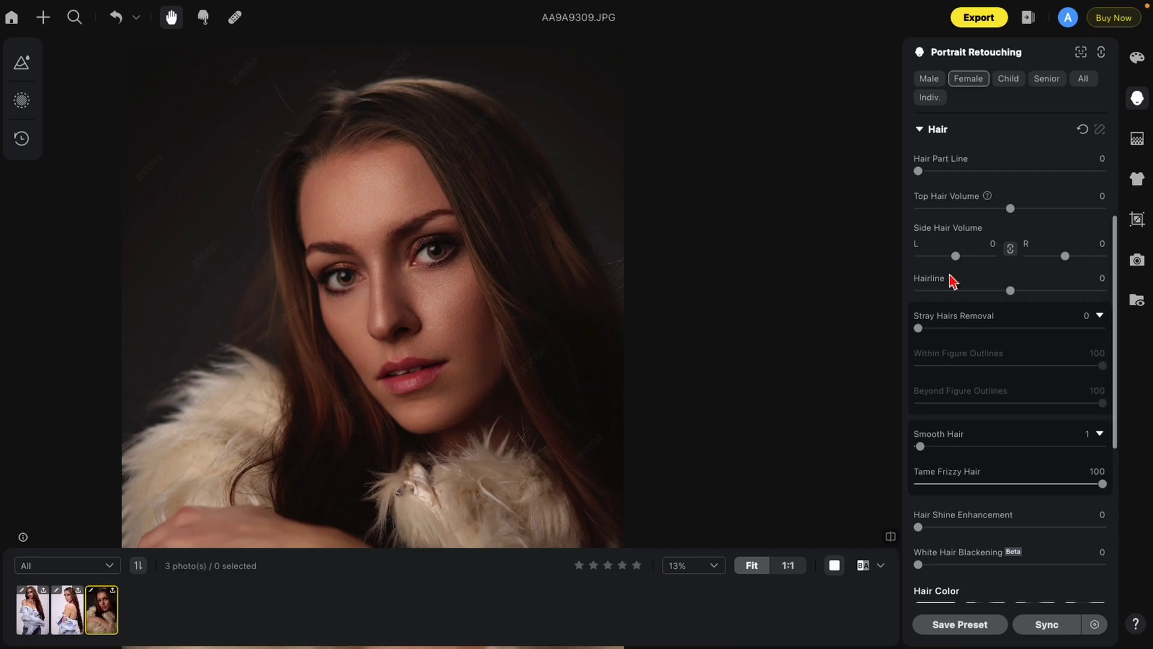
drag(919, 328, 1125, 327)
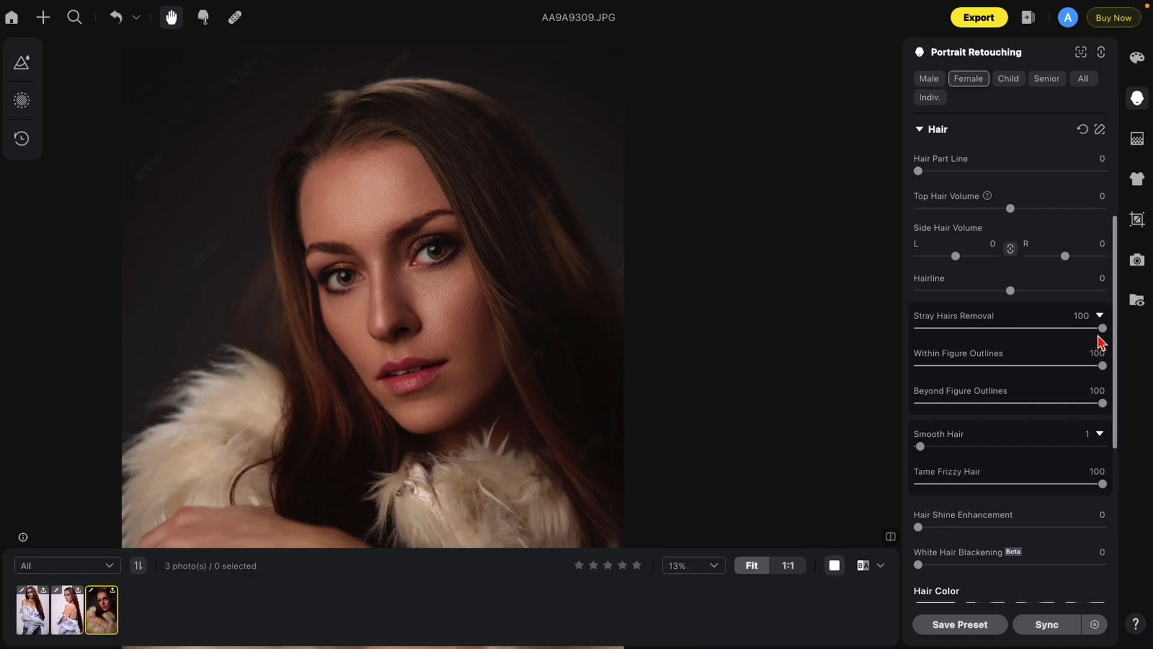
mouse_move(1101, 328)
mouse_down()
mouse_move(910, 318)
mouse_move(1102, 328)
mouse_up()
Raise Smooth Hair to full, then reset Stray Hairs Removal and Tame Frizzy Hair to 100
drag(920, 448, 1141, 477)
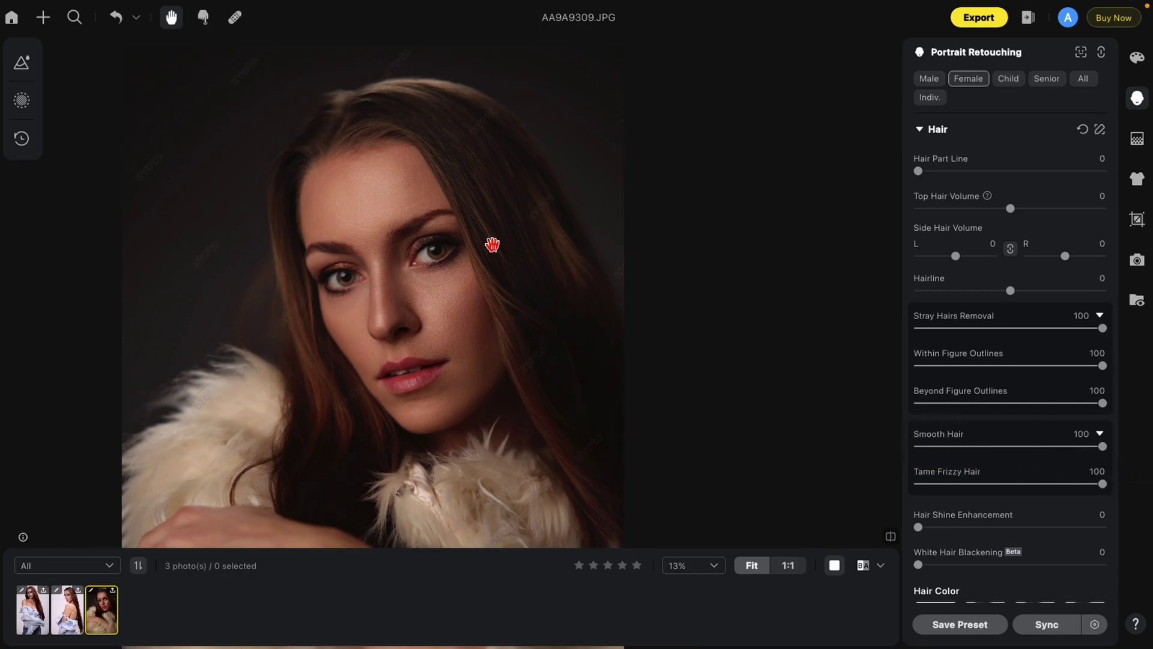
scroll(476, 193, up, 3)
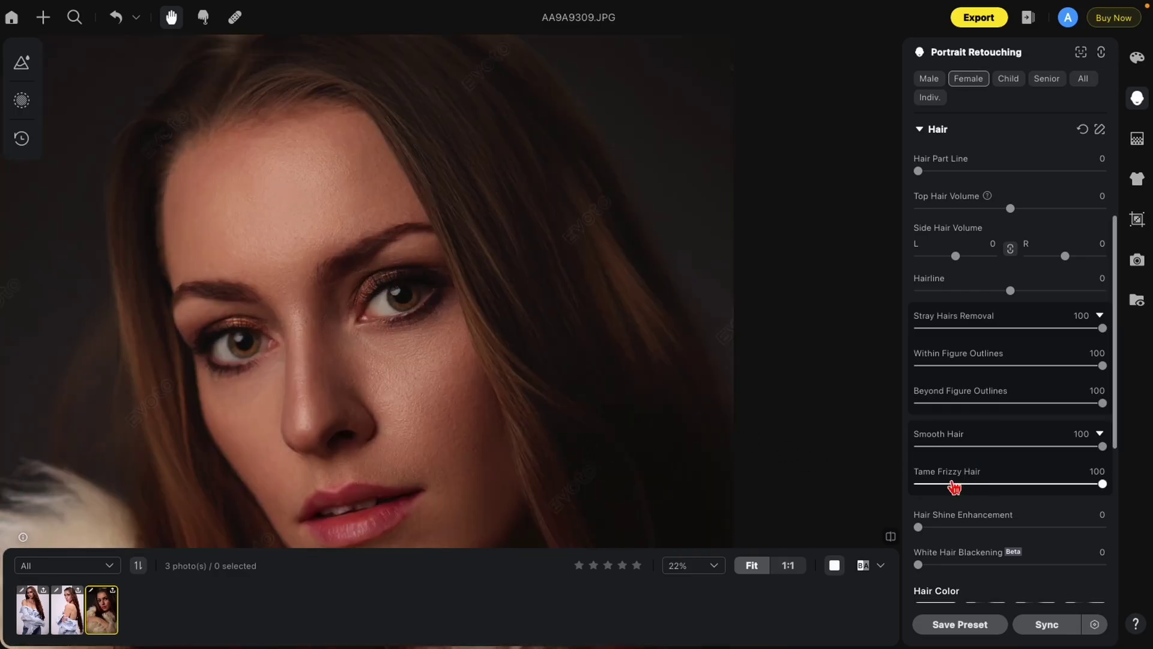
drag(1103, 485, 903, 491)
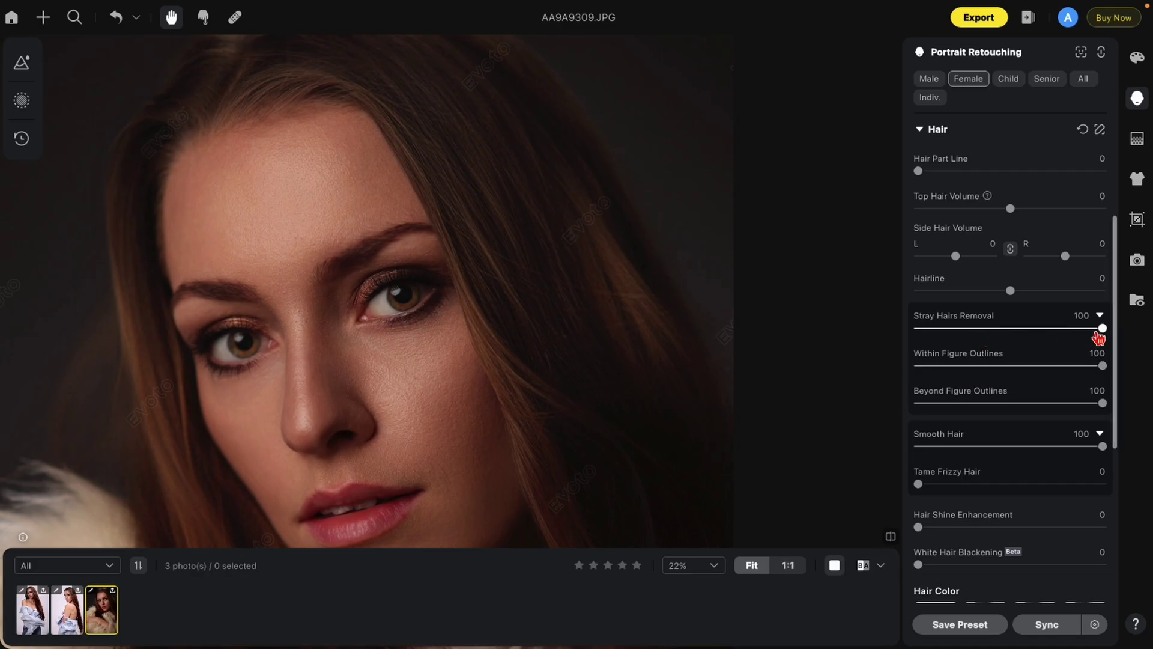
drag(1102, 329, 840, 327)
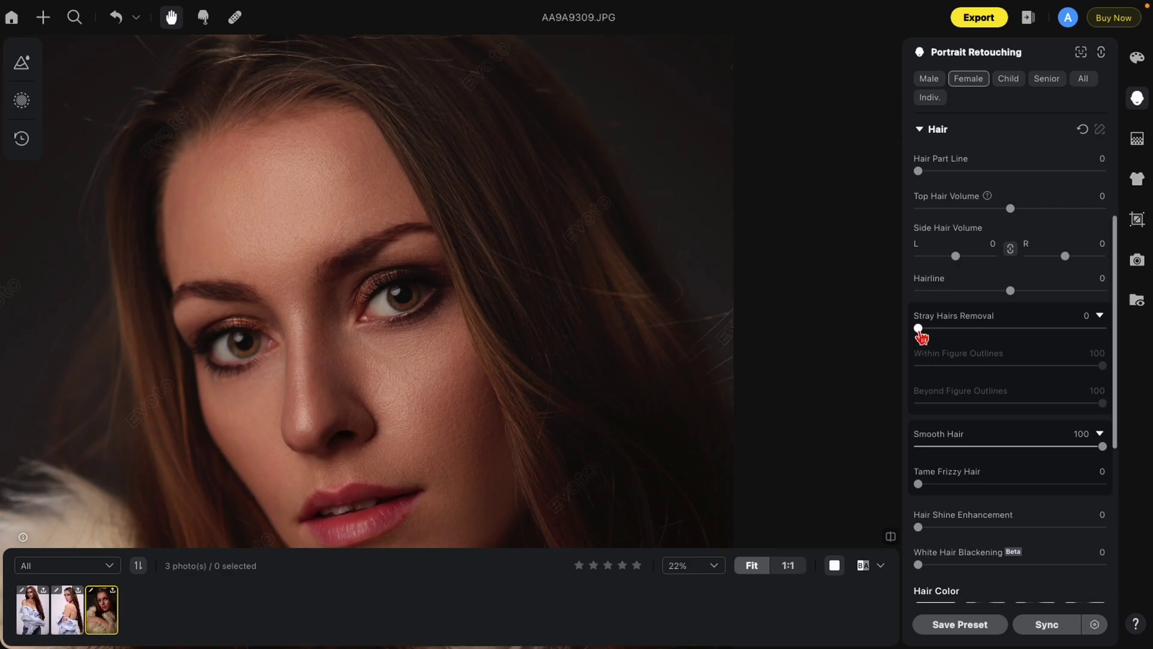
drag(922, 329, 989, 347)
double_click(989, 347)
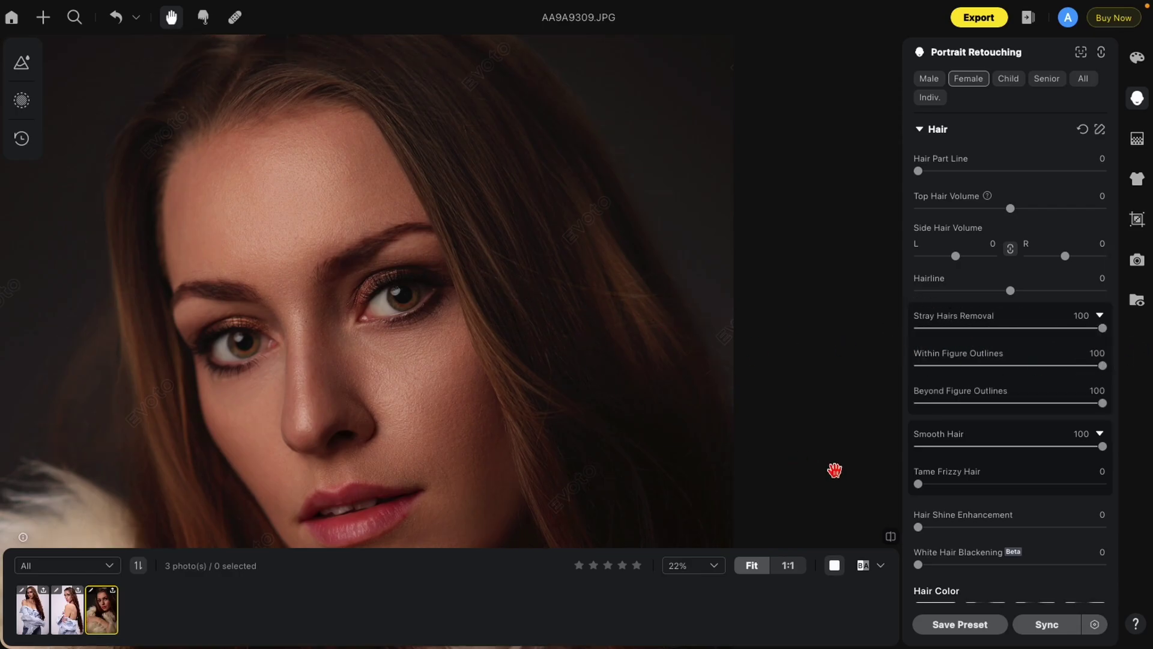
double_click(918, 483)
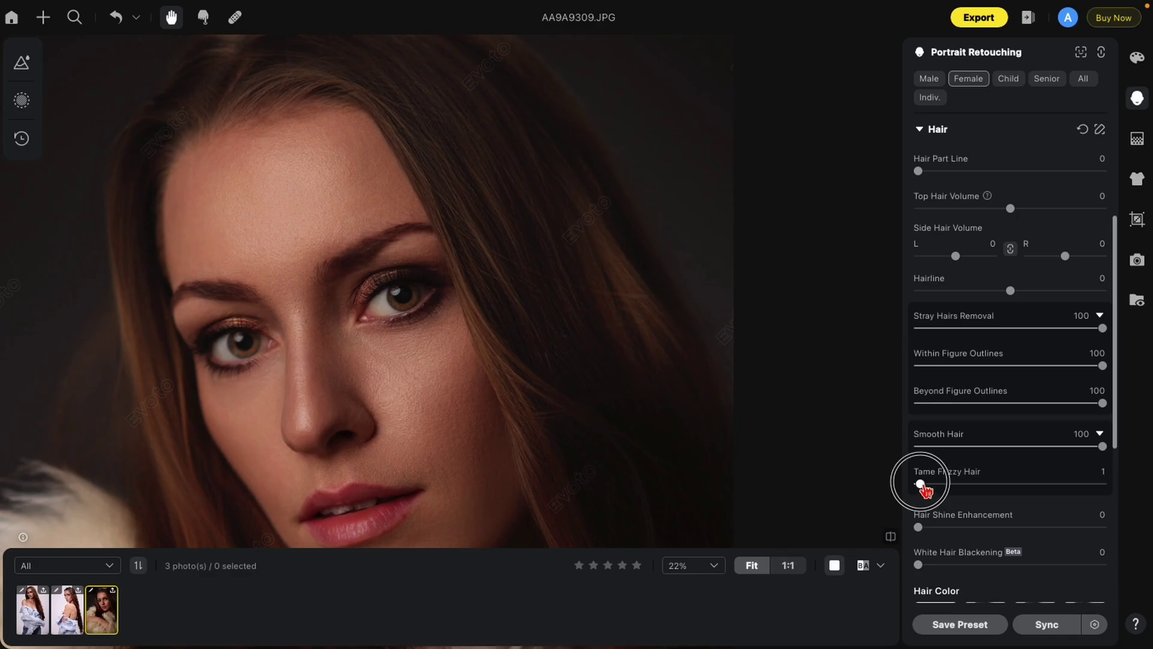
Turn Smooth Hair off, leaving Stray Hairs Removal at 100
scroll(597, 347, down, 1)
drag(596, 340, 618, 309)
scroll(618, 309, down, 1)
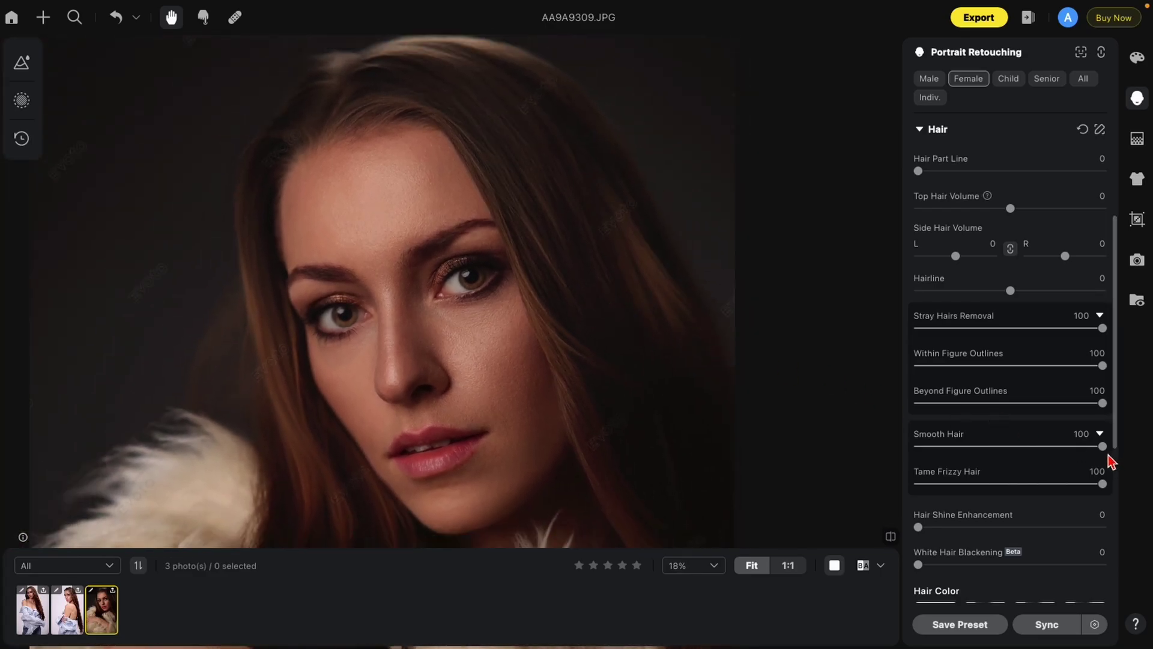
drag(1102, 447, 827, 433)
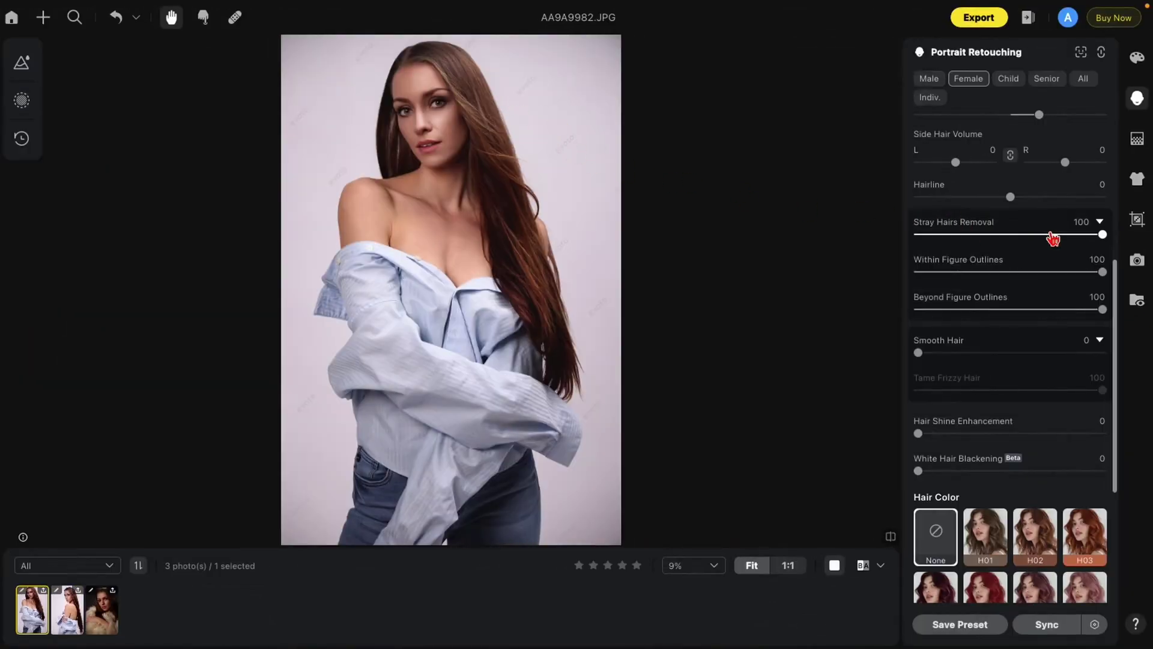
Reset Stray Hairs Removal on AA9A9982.JPG to full strength, 100
drag(1061, 242, 788, 250)
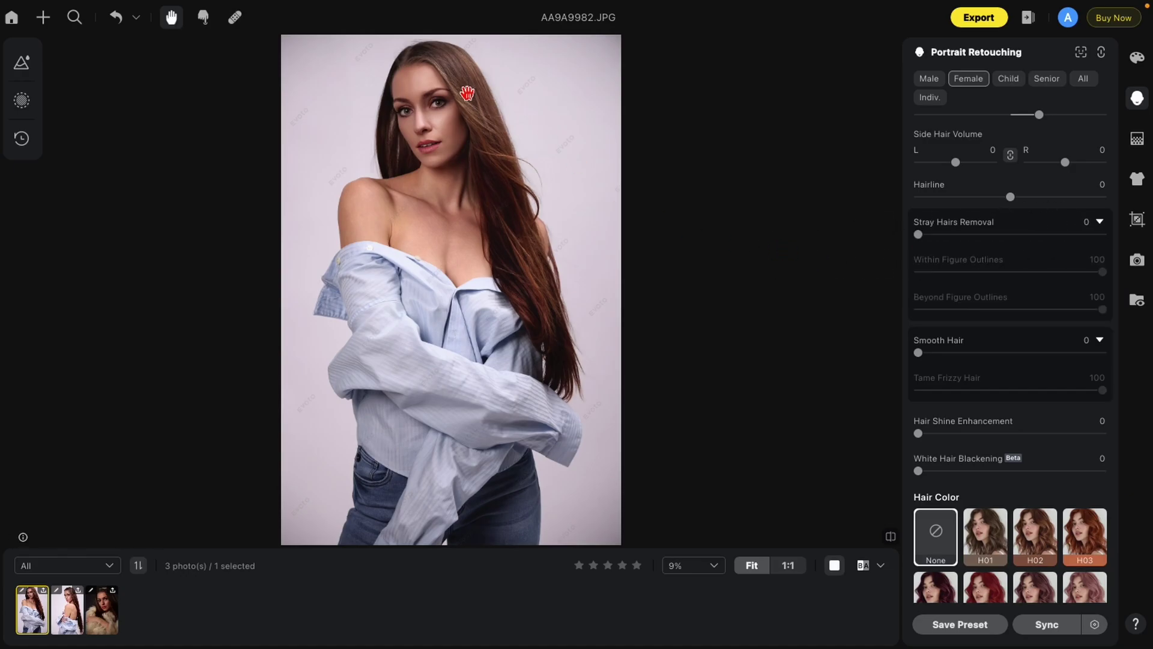
scroll(463, 76, up, 1)
drag(463, 76, 484, 121)
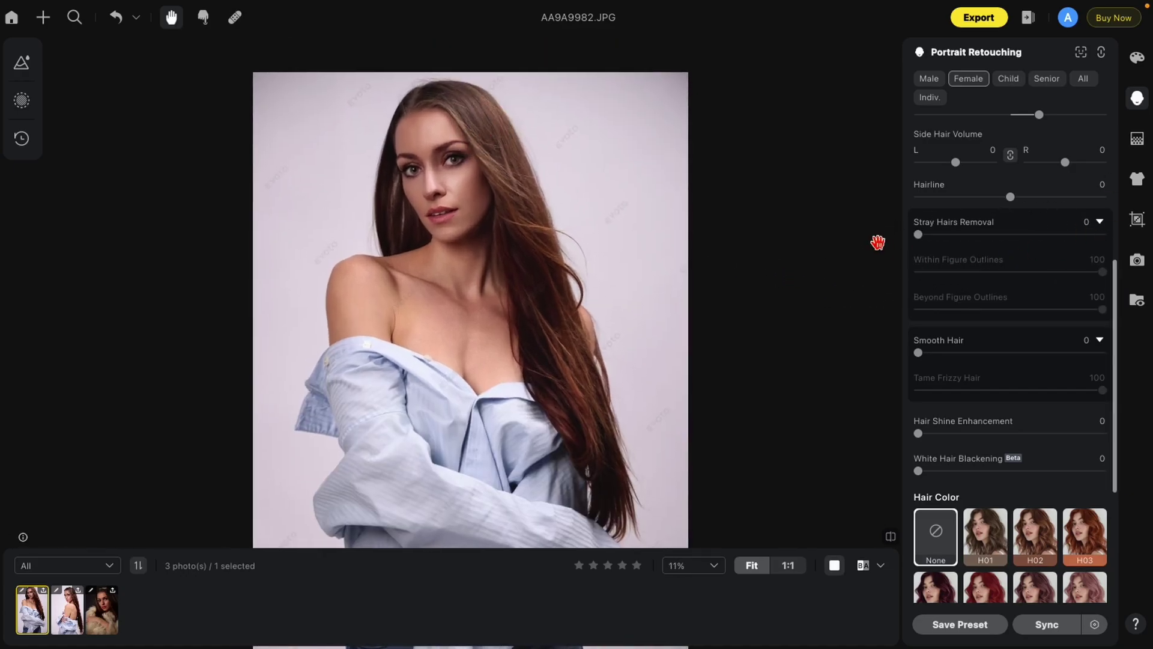
drag(922, 239, 1111, 247)
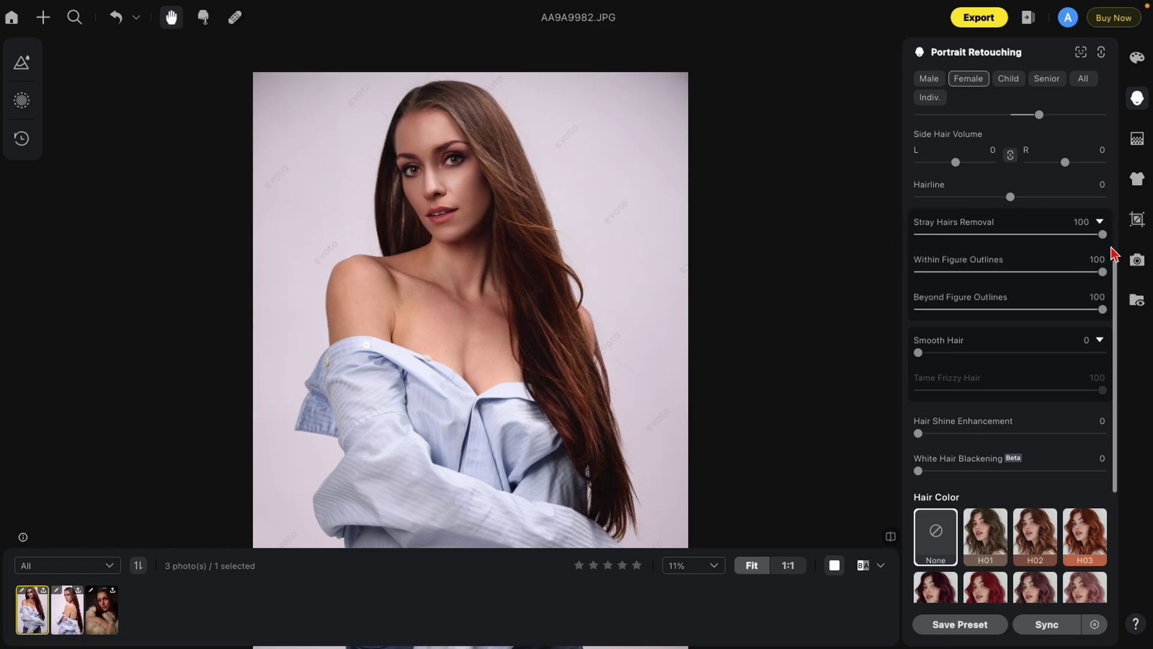
Set Smooth Hair to 73 and Tame Frizzy Hair to 65
drag(928, 358, 1076, 368)
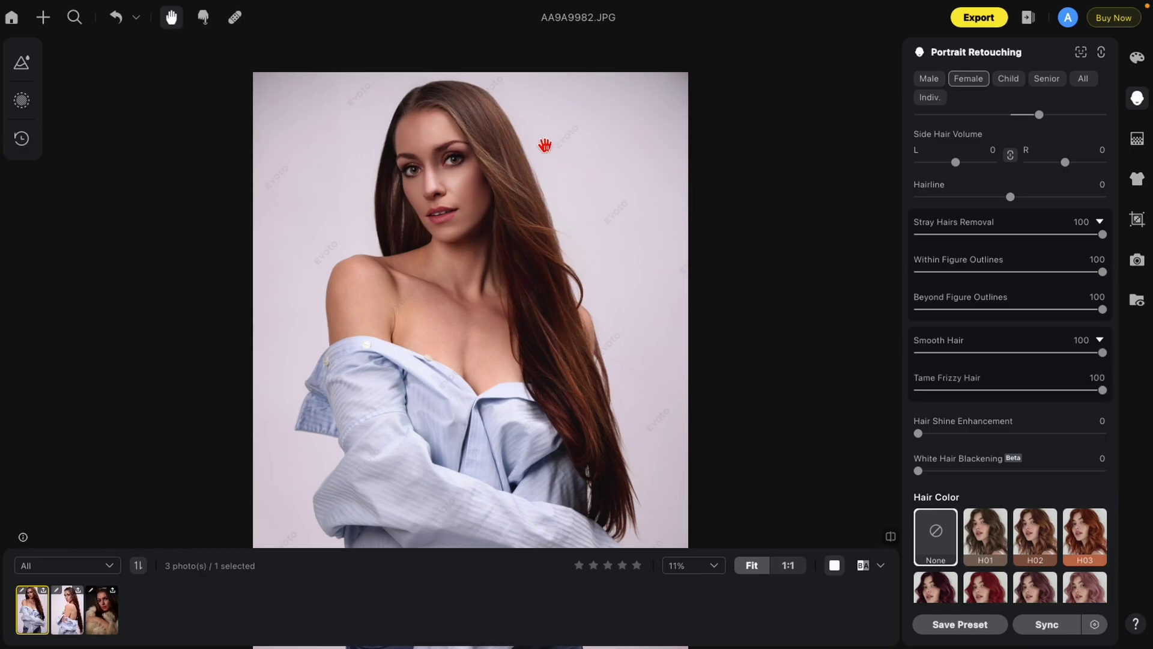
scroll(495, 142, up, 2)
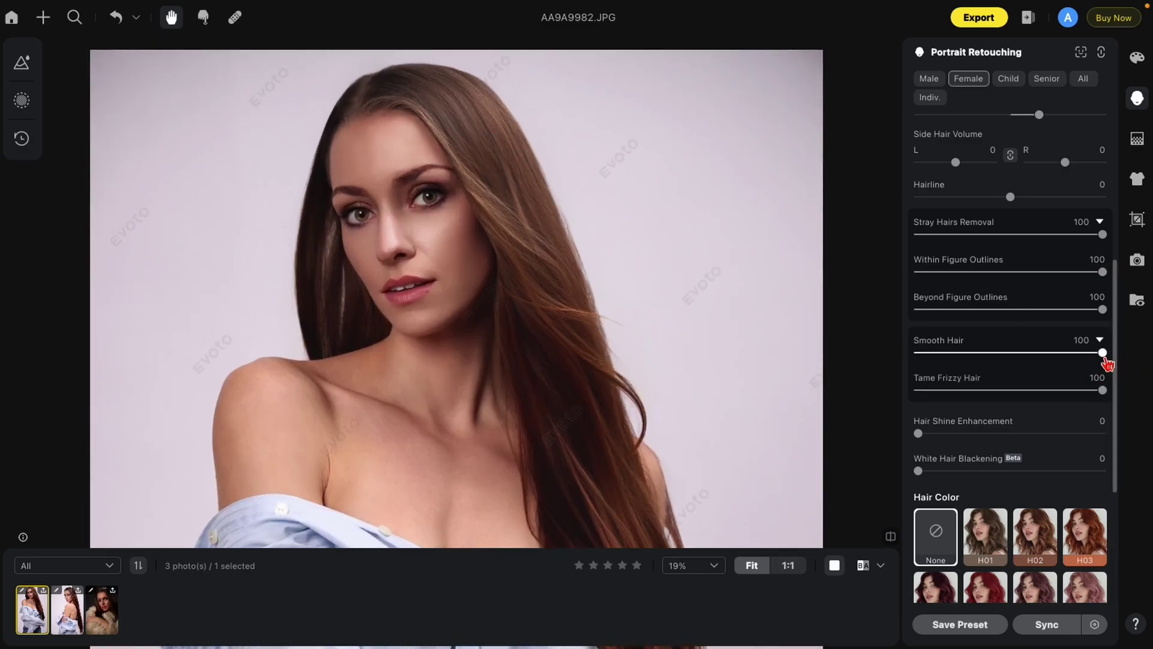
drag(1104, 357, 890, 359)
double_click(919, 354)
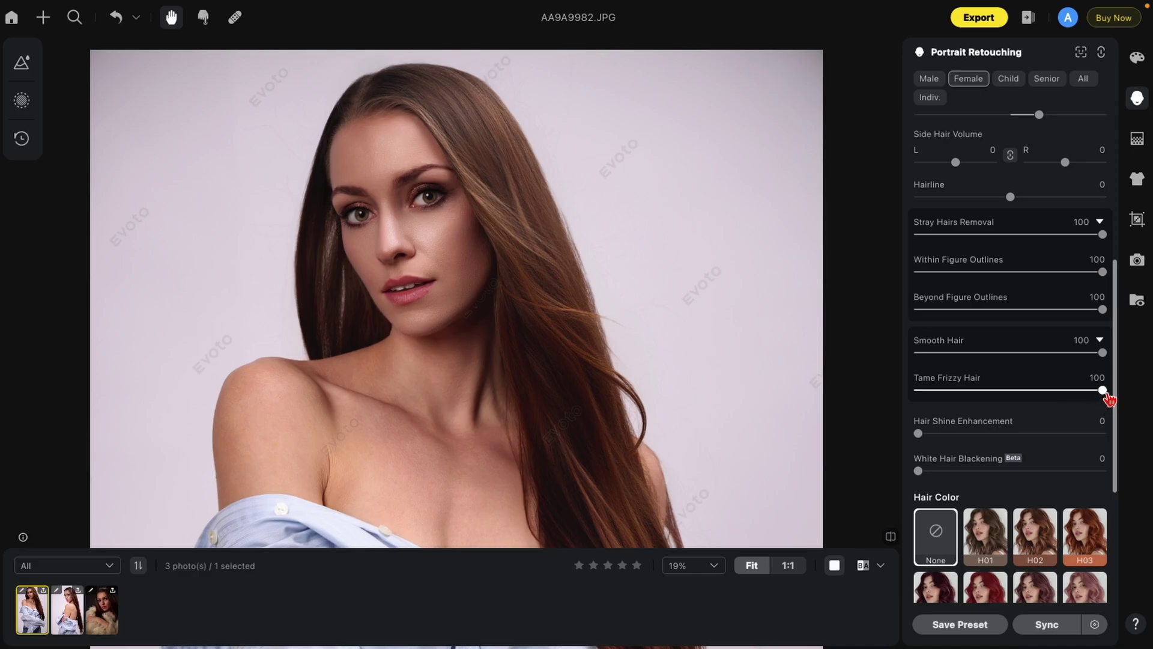
drag(1103, 391, 1123, 403)
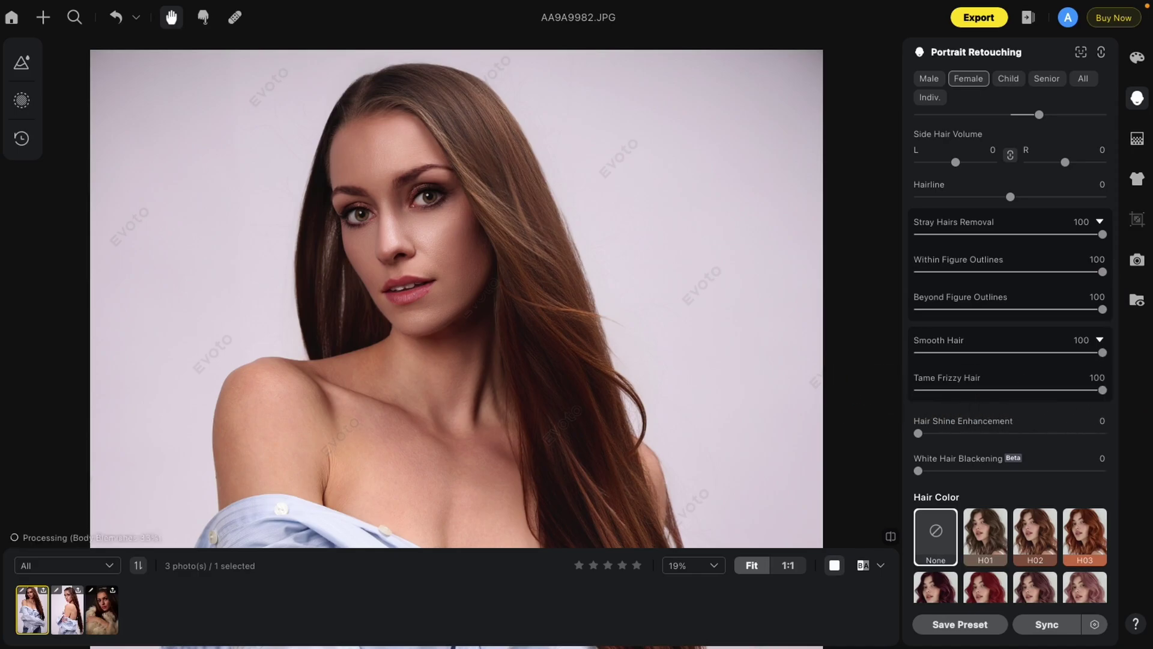
click(1052, 354)
click(1047, 390)
drag(1048, 392, 1038, 390)
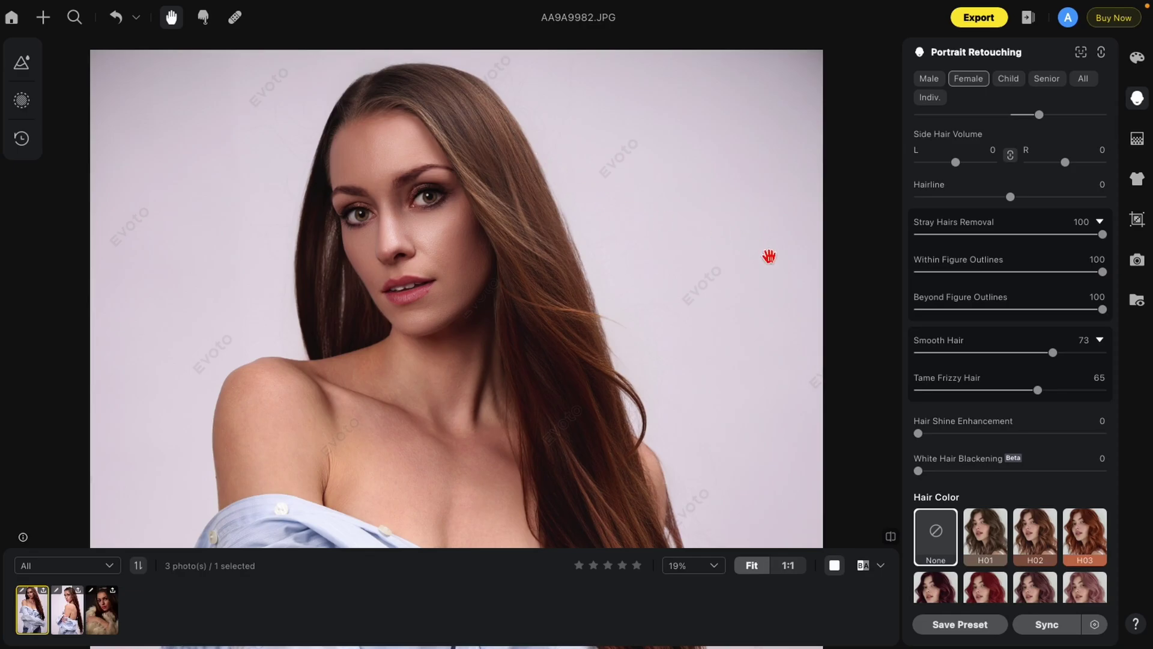
scroll(515, 133, up, 2)
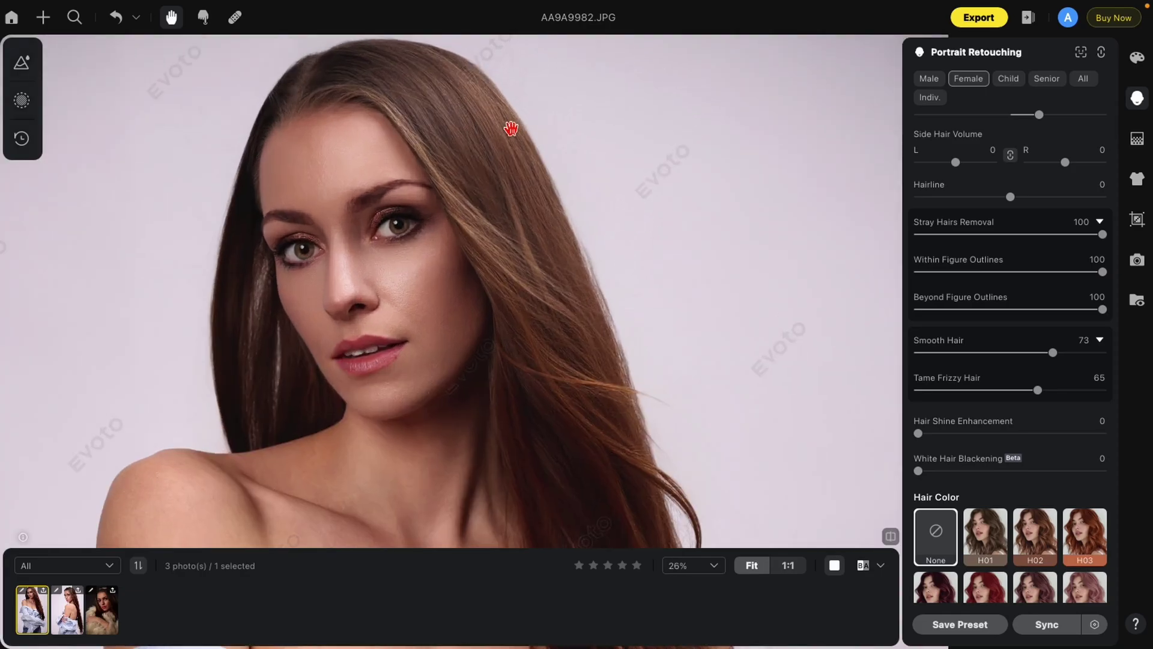
scroll(511, 128, down, 2)
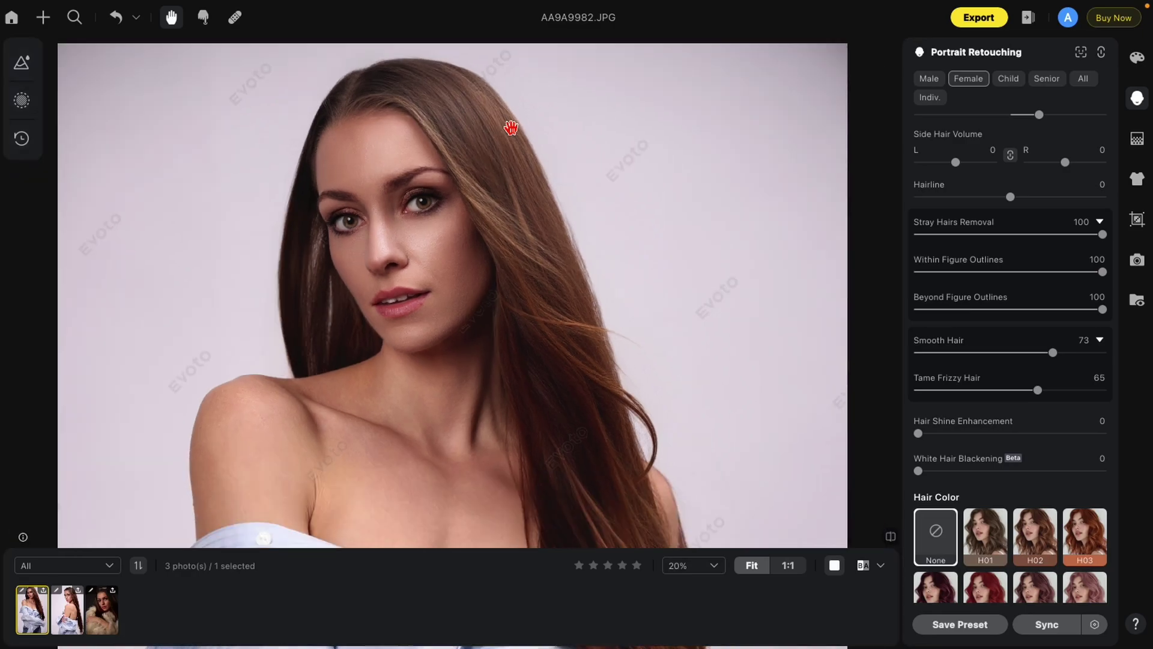
Raise Hair Shine Enhancement from 0 to about 66
scroll(585, 243, down, 1)
drag(649, 414, 656, 361)
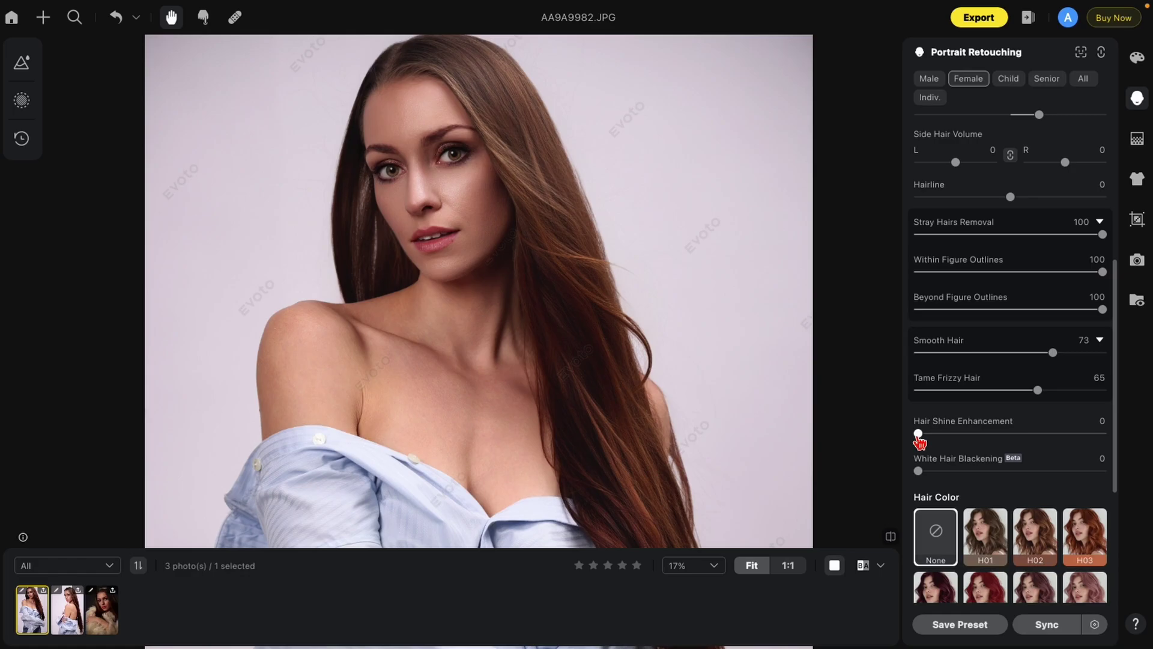
scroll(502, 193, up, 1)
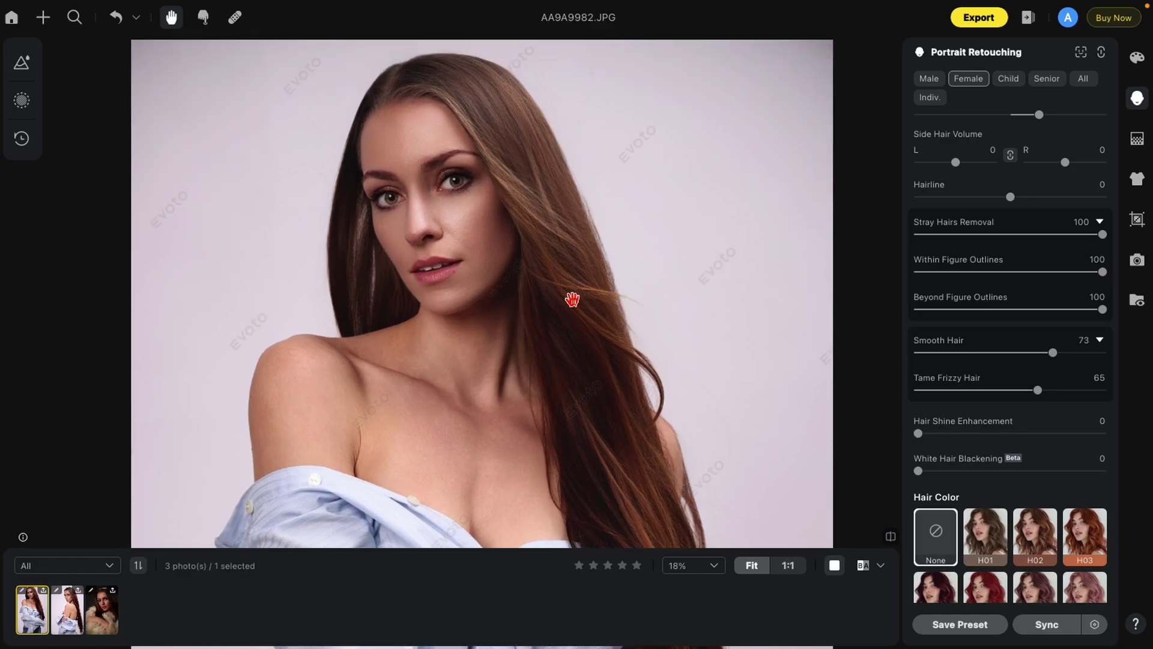
drag(929, 437, 1039, 442)
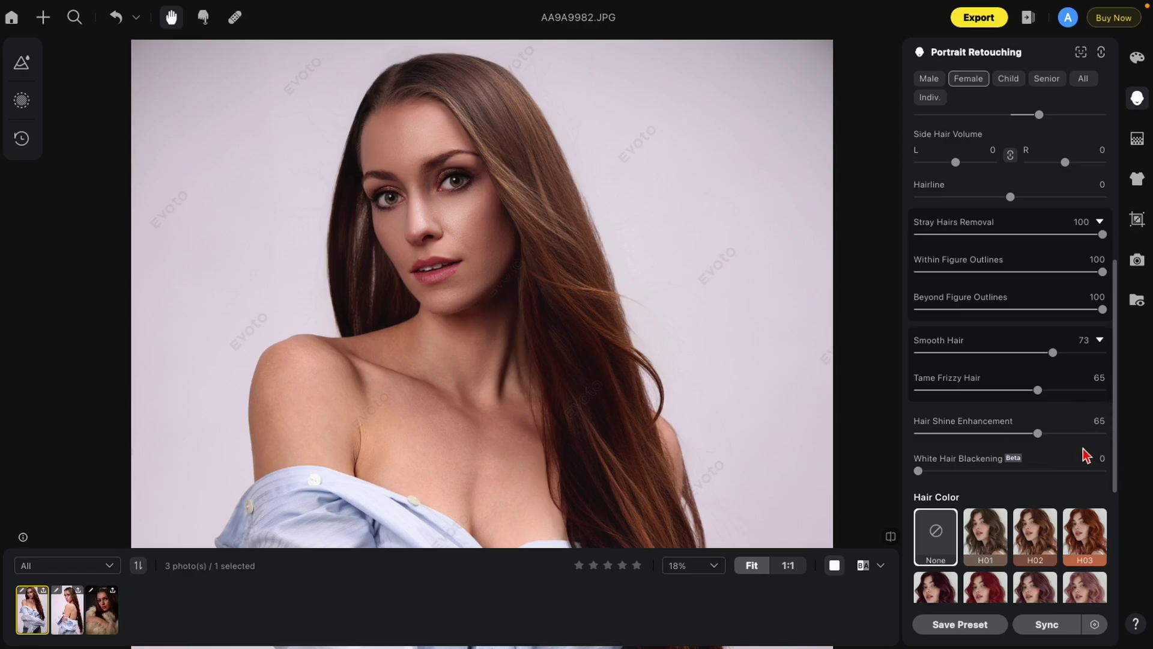
click(1047, 435)
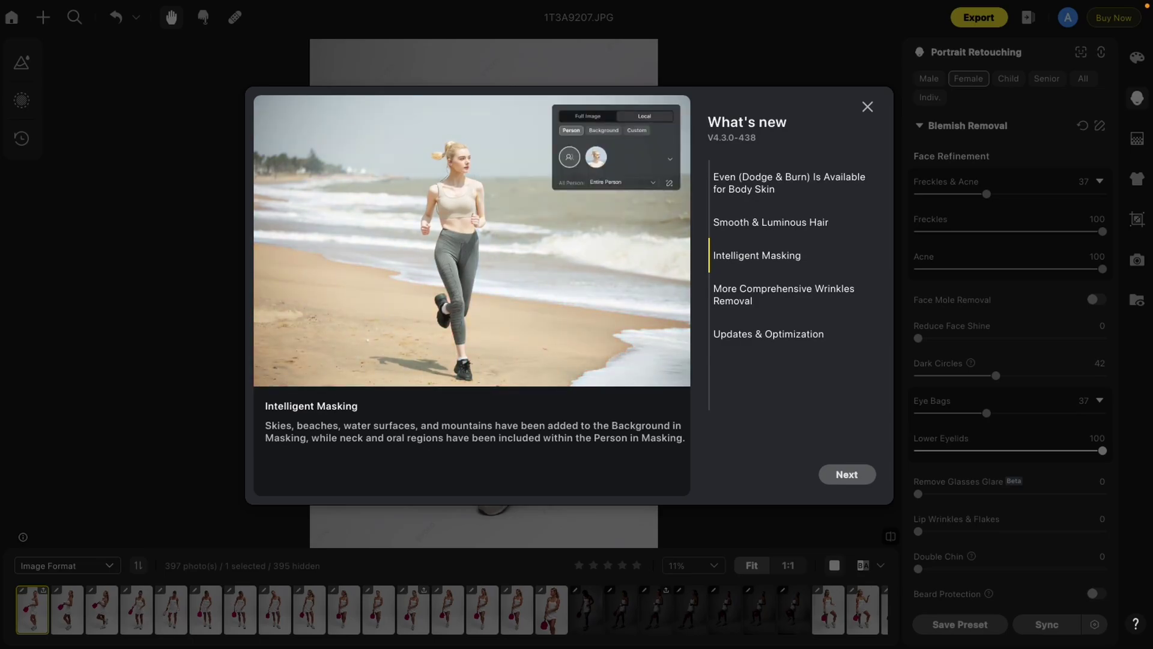
Dismiss the What's new announcement, leaving 1T3A9207.JPG on screen for retouching
key(Escape)
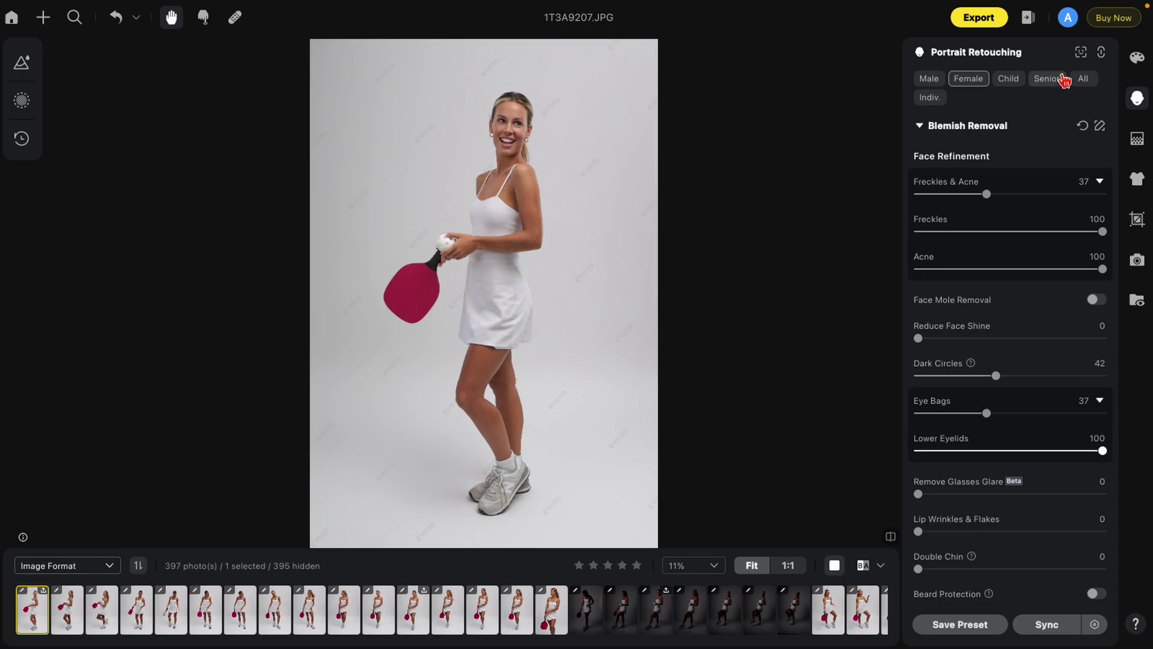
Limit Color Adjustments to a Person mask on the woman's Oral (mouth) region
click(1137, 57)
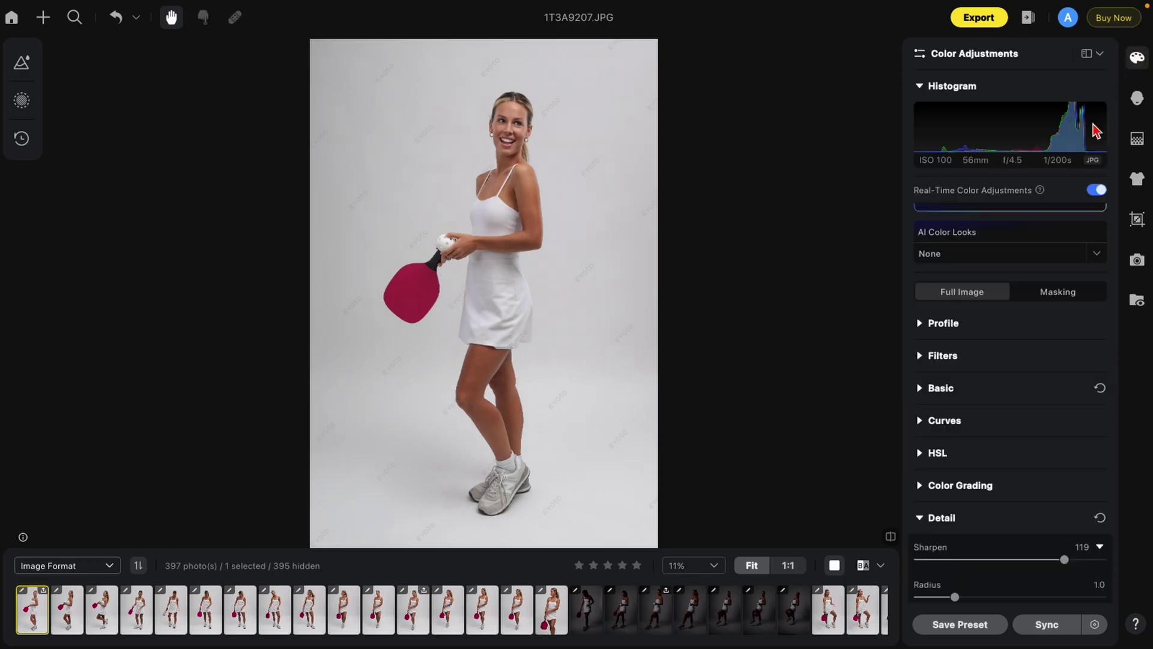
click(1062, 293)
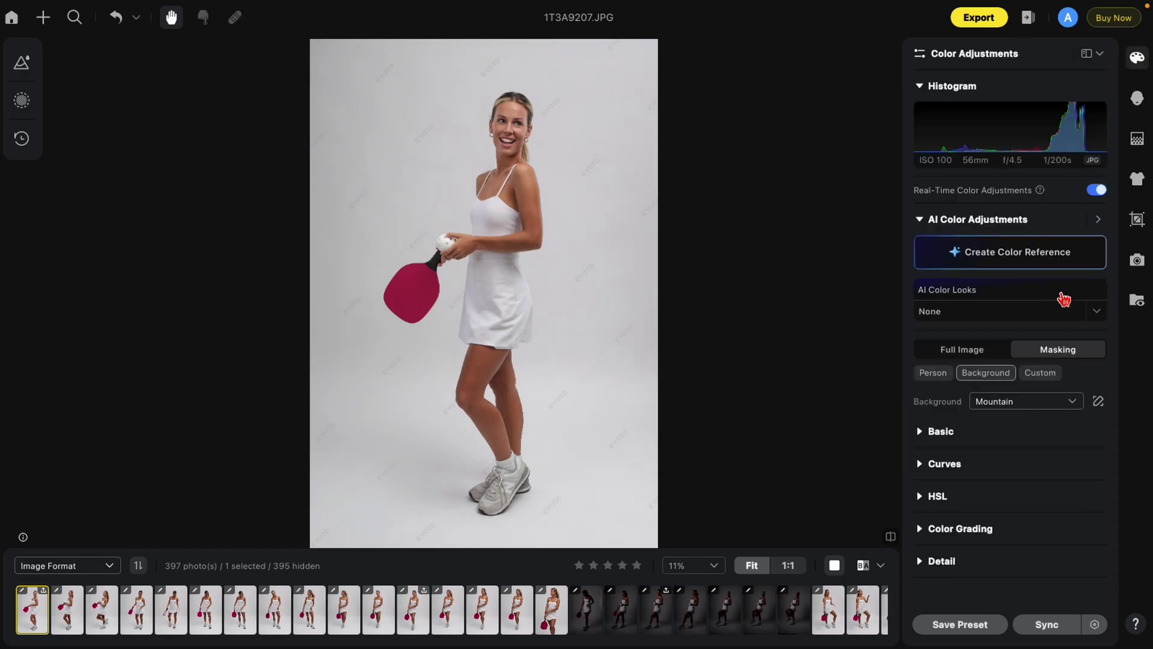
click(944, 373)
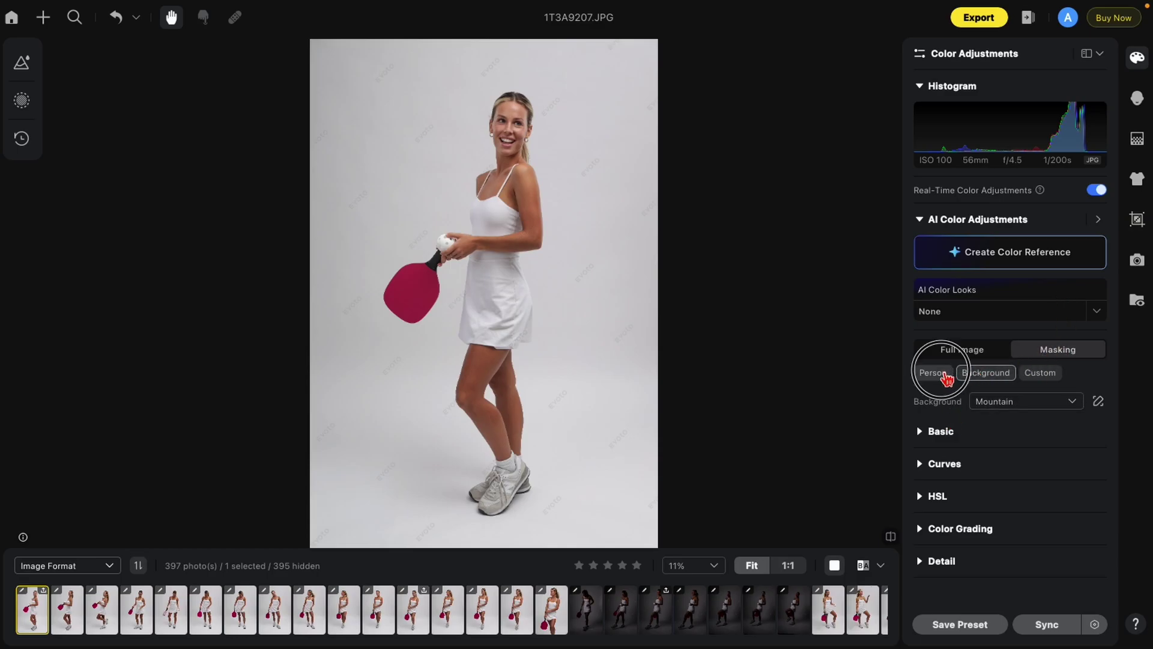
click(1014, 463)
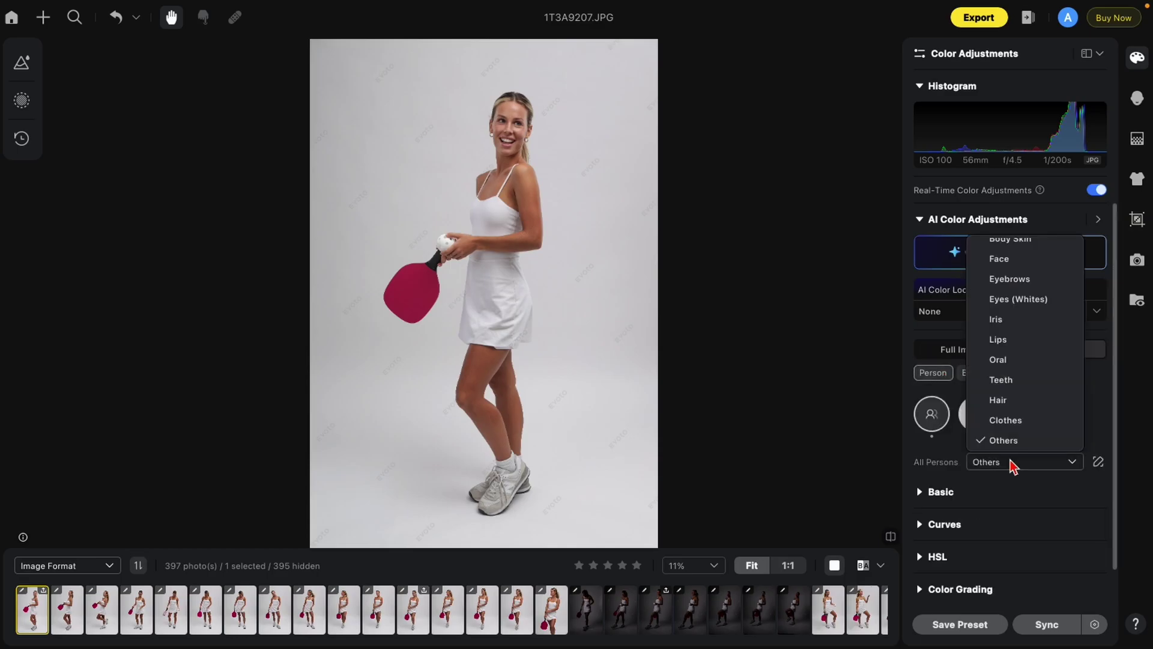
scroll(1021, 402, up, 5)
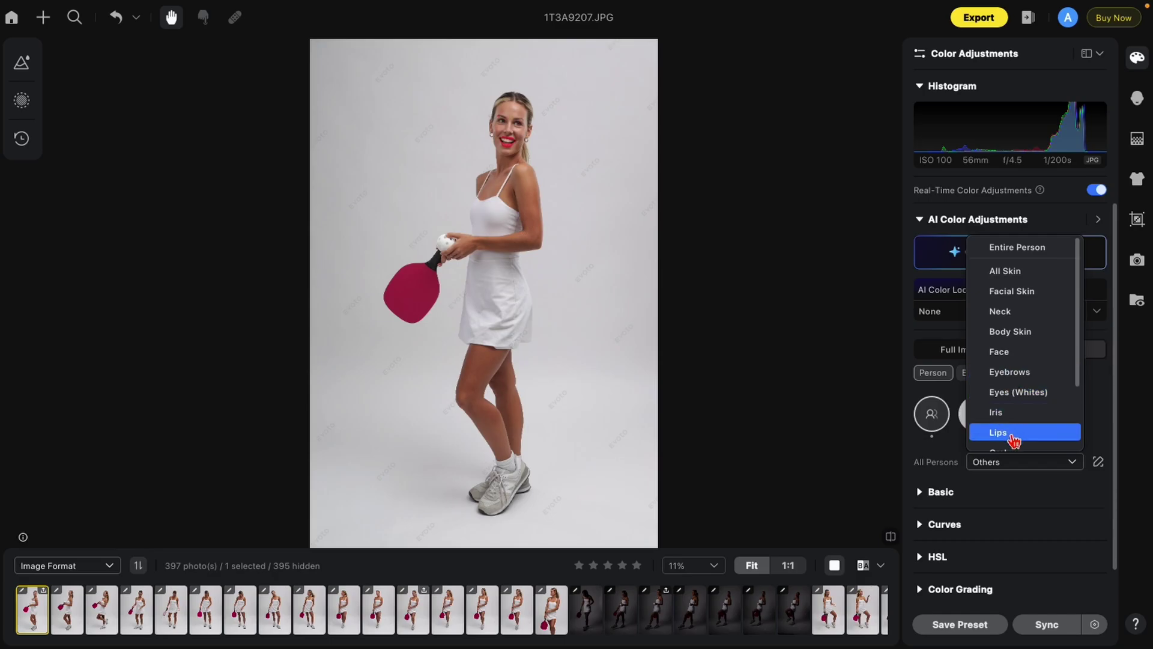
scroll(1012, 438, down, 5)
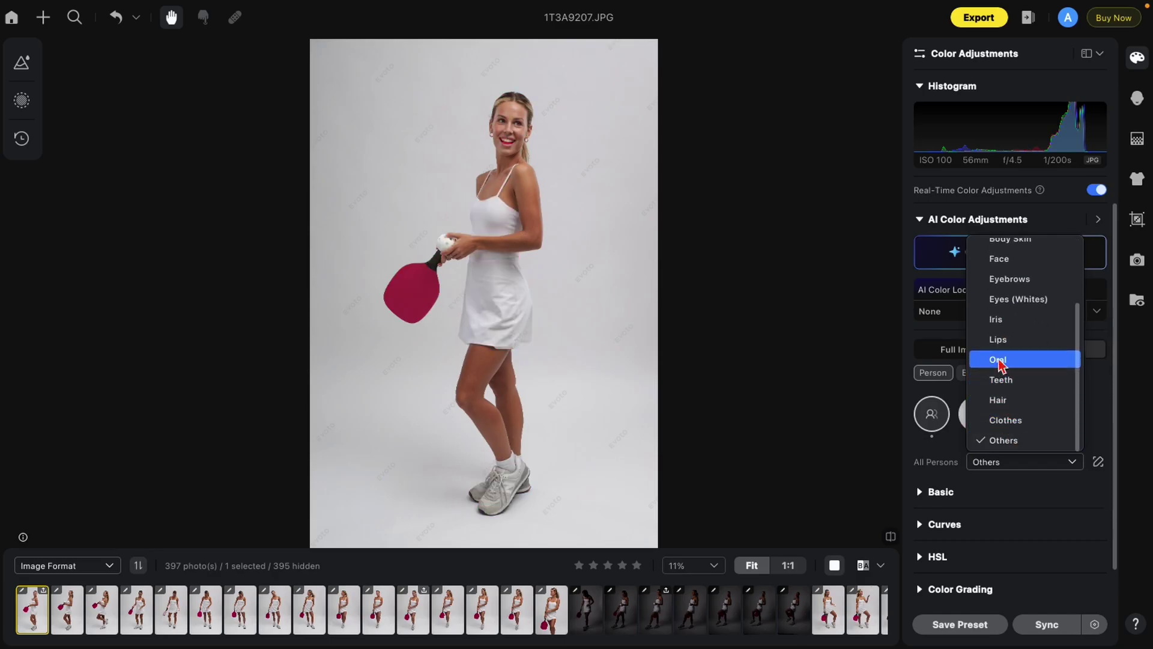
click(999, 359)
scroll(555, 111, up, 10)
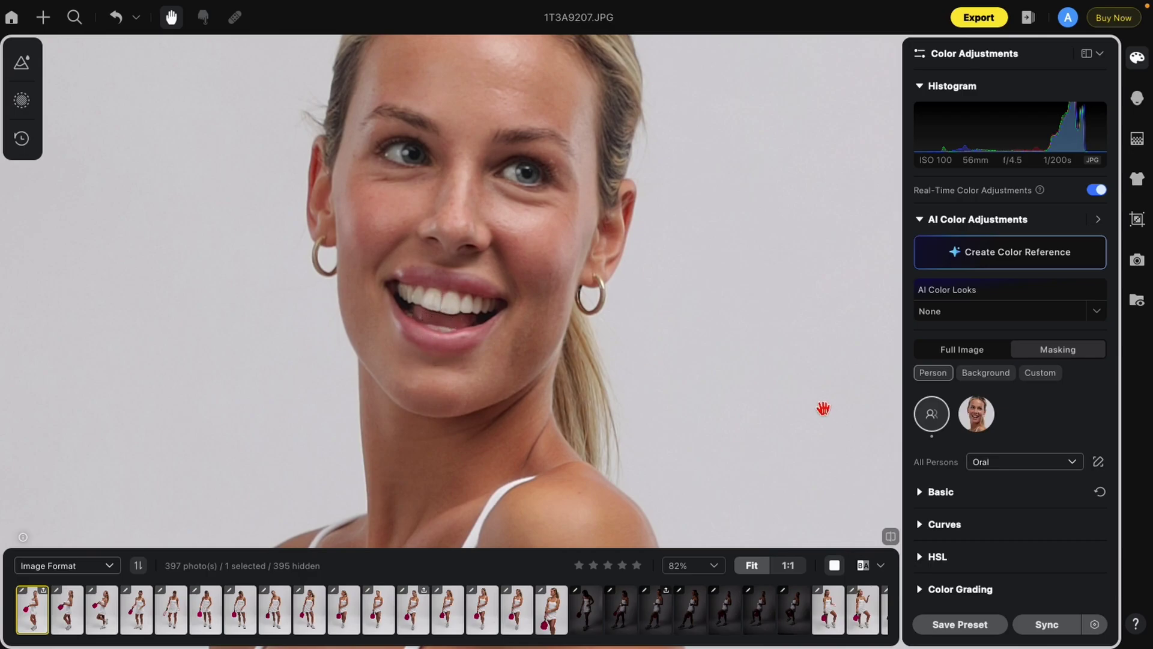
Keep the Oral mask and lower its Basic Exposure to -1.40
click(998, 462)
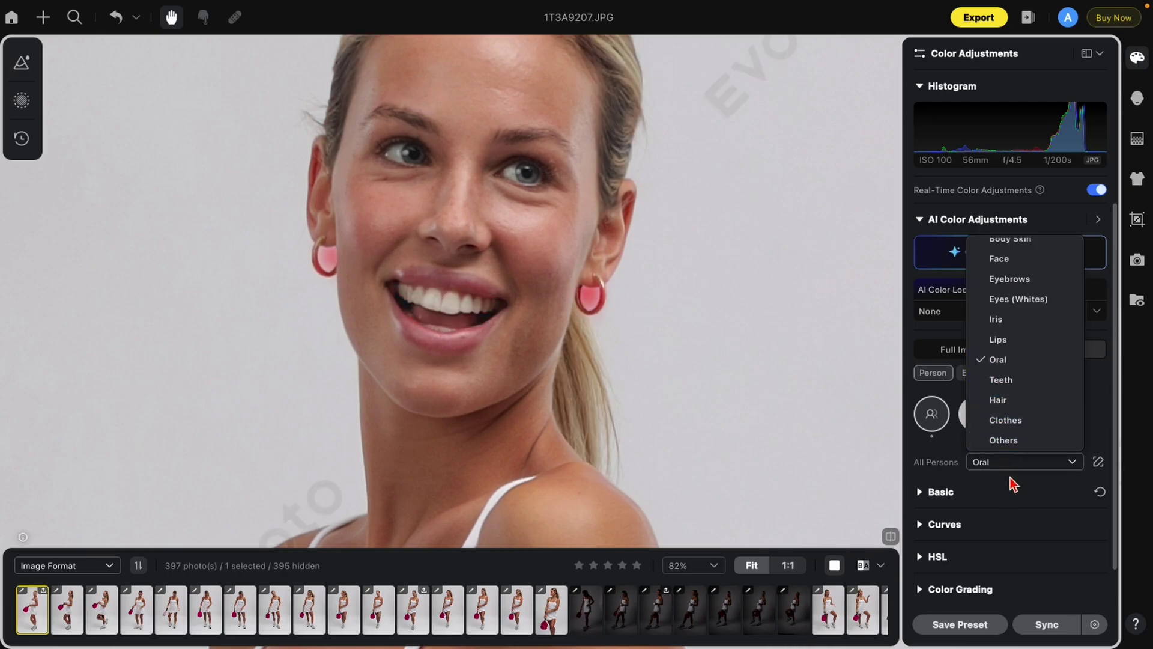
click(1016, 360)
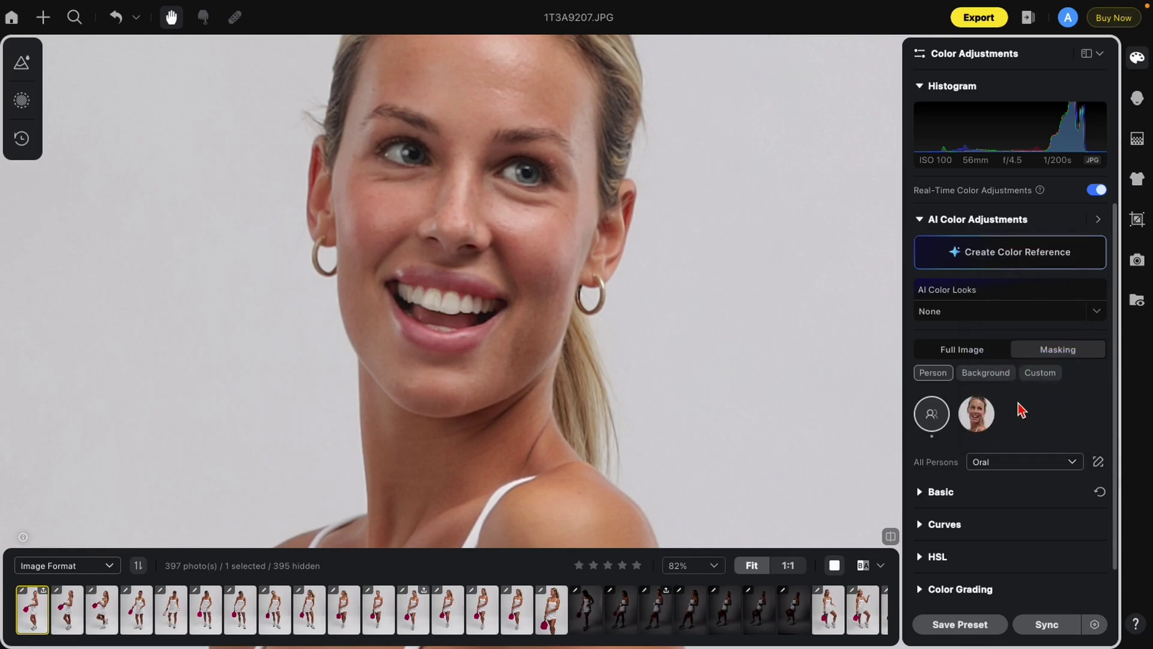
click(919, 493)
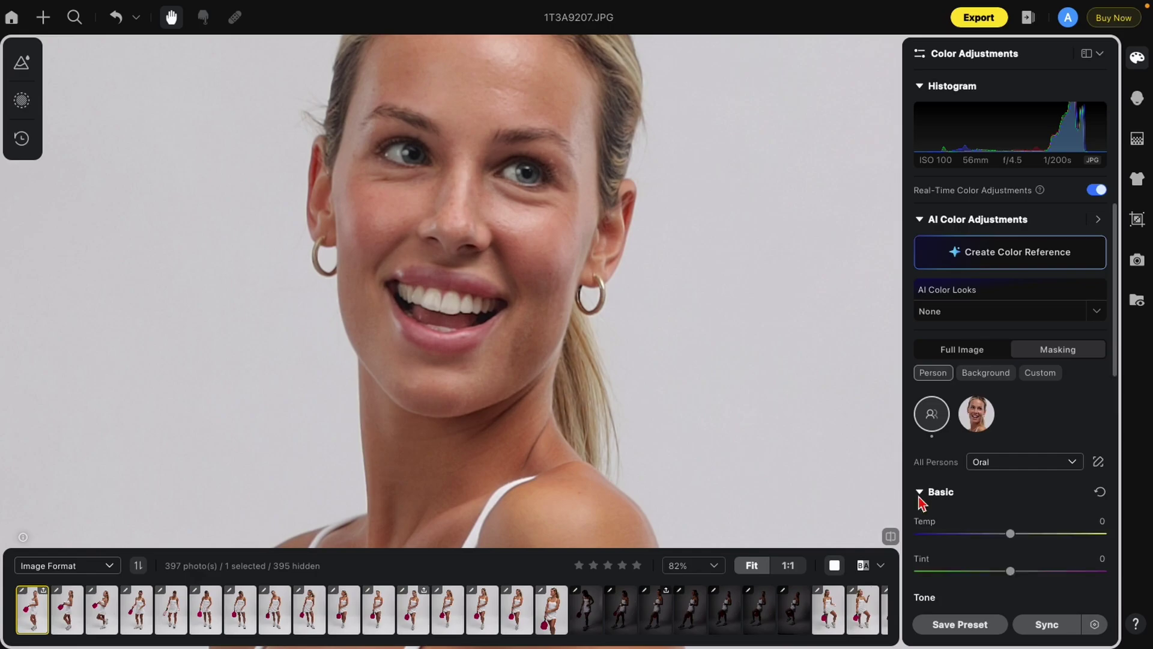
scroll(973, 519, down, 3)
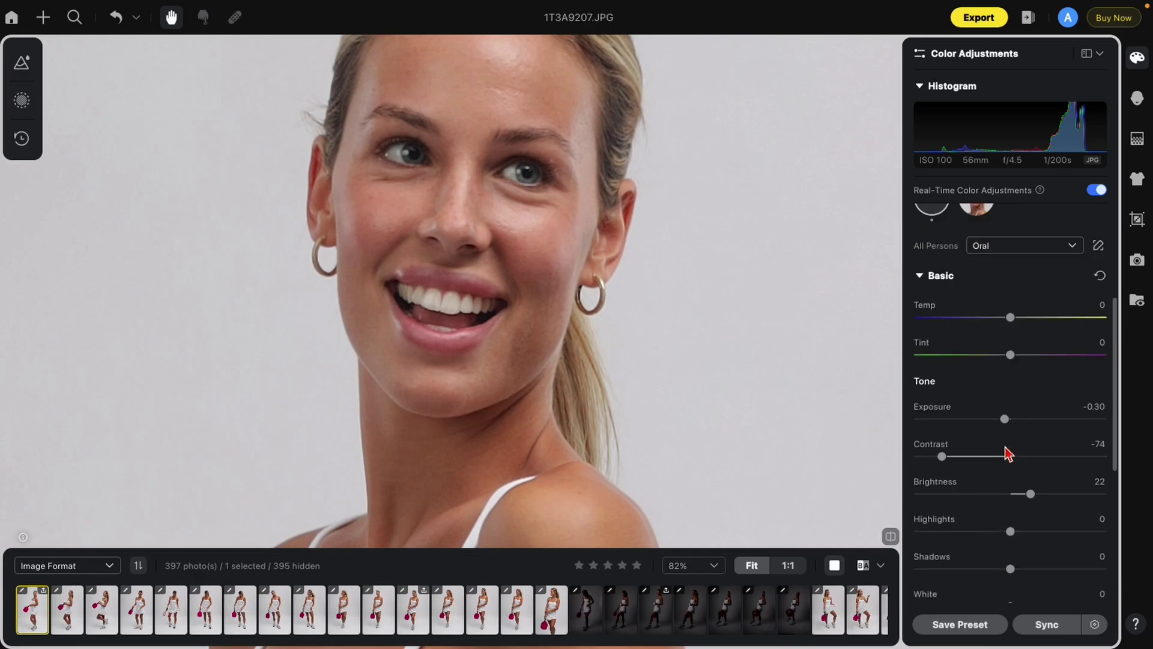
mouse_move(1004, 419)
mouse_down()
mouse_move(987, 420)
mouse_move(1035, 433)
mouse_move(989, 433)
mouse_up()
click(1024, 246)
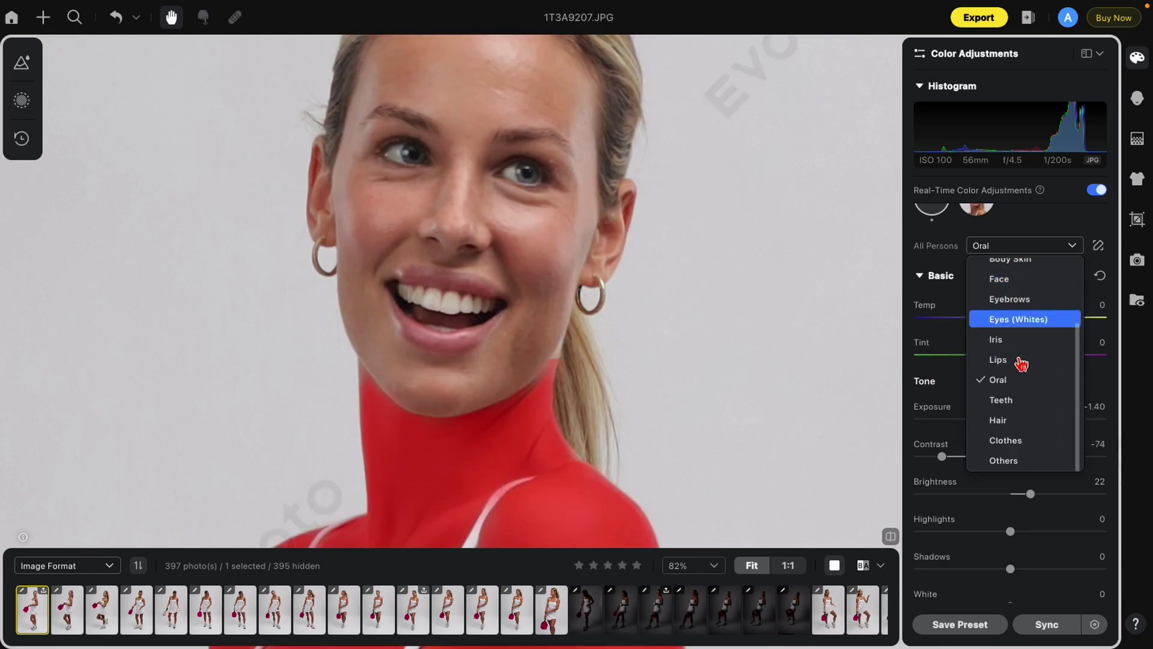
Switch the person mask from Oral to the Others region covering the pink paddle
click(736, 289)
scroll(733, 278, down, 5)
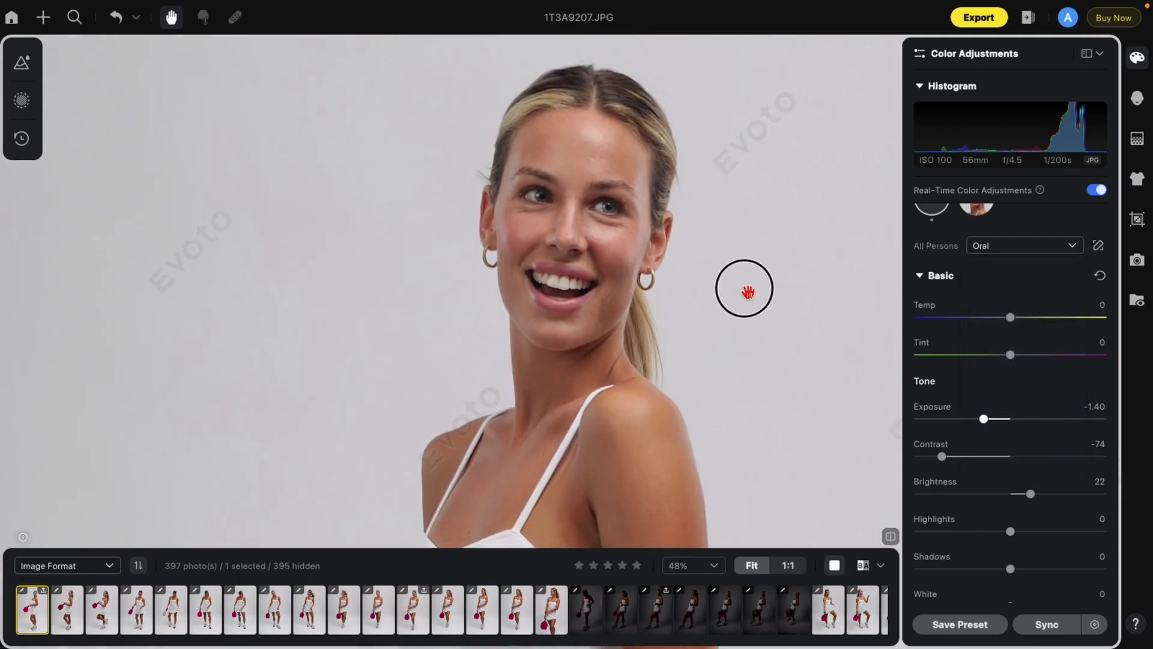
scroll(668, 162, down, 1)
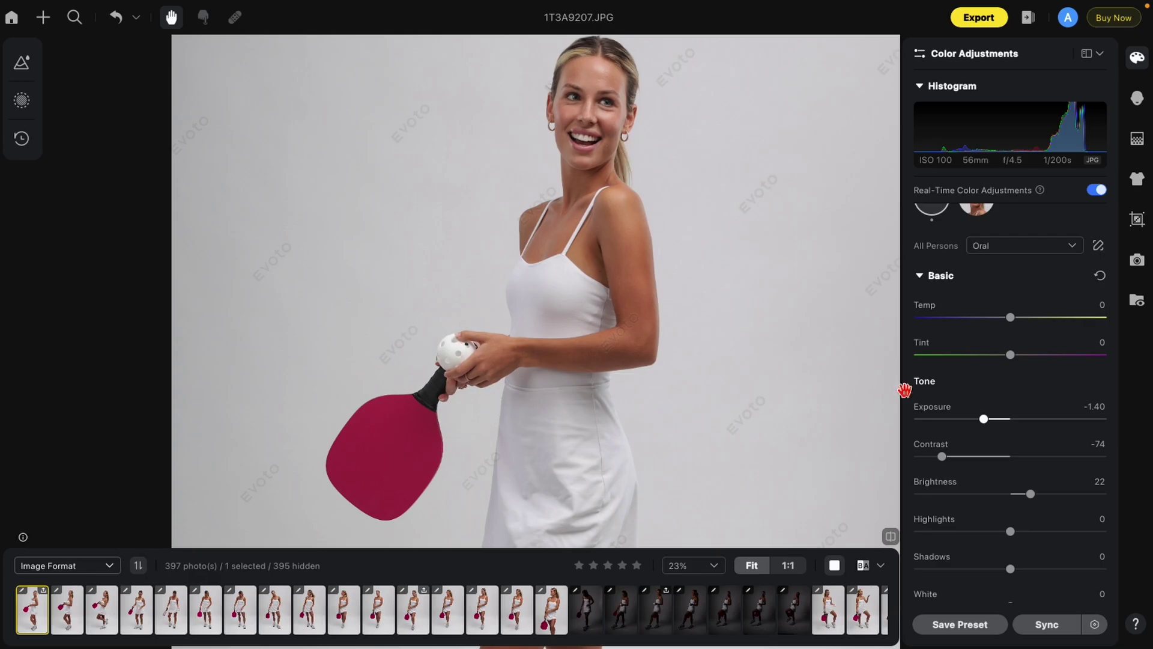
click(985, 246)
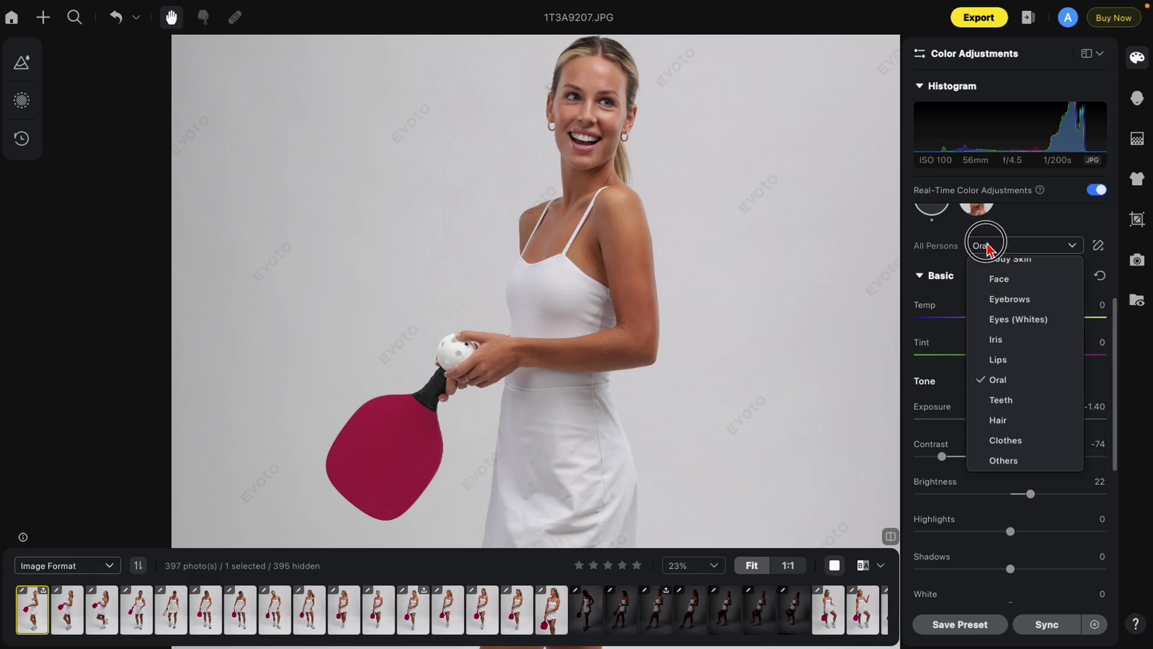
click(1003, 460)
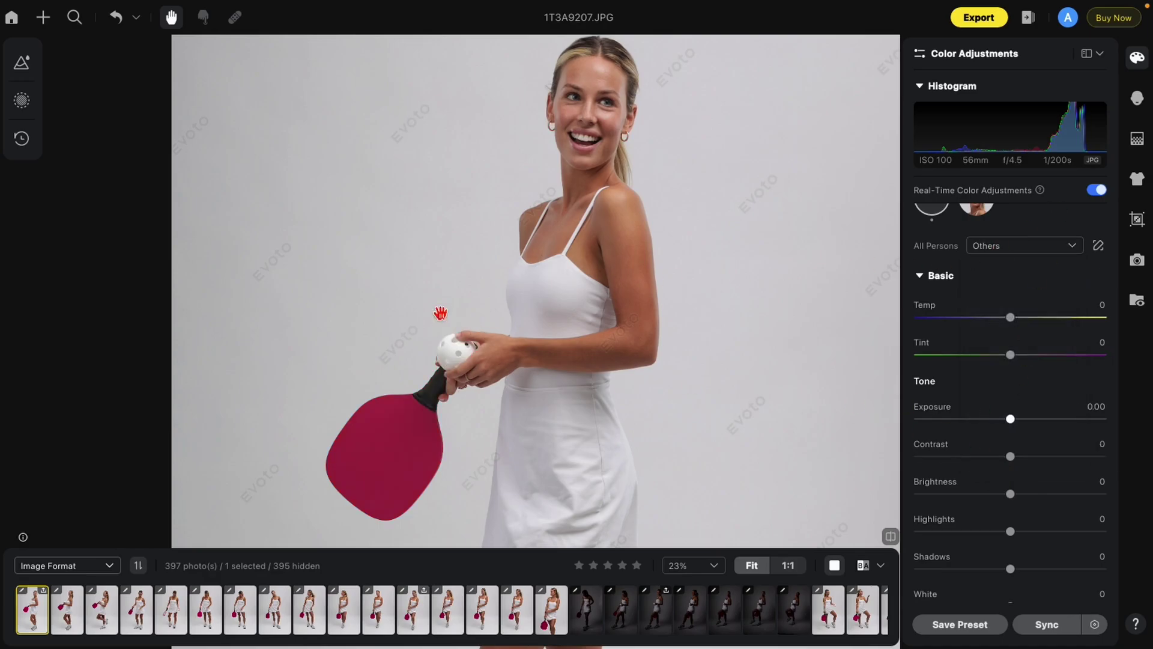
Refine the Others mask around the ball with a smaller brush, adding and erasing edges
click(1098, 246)
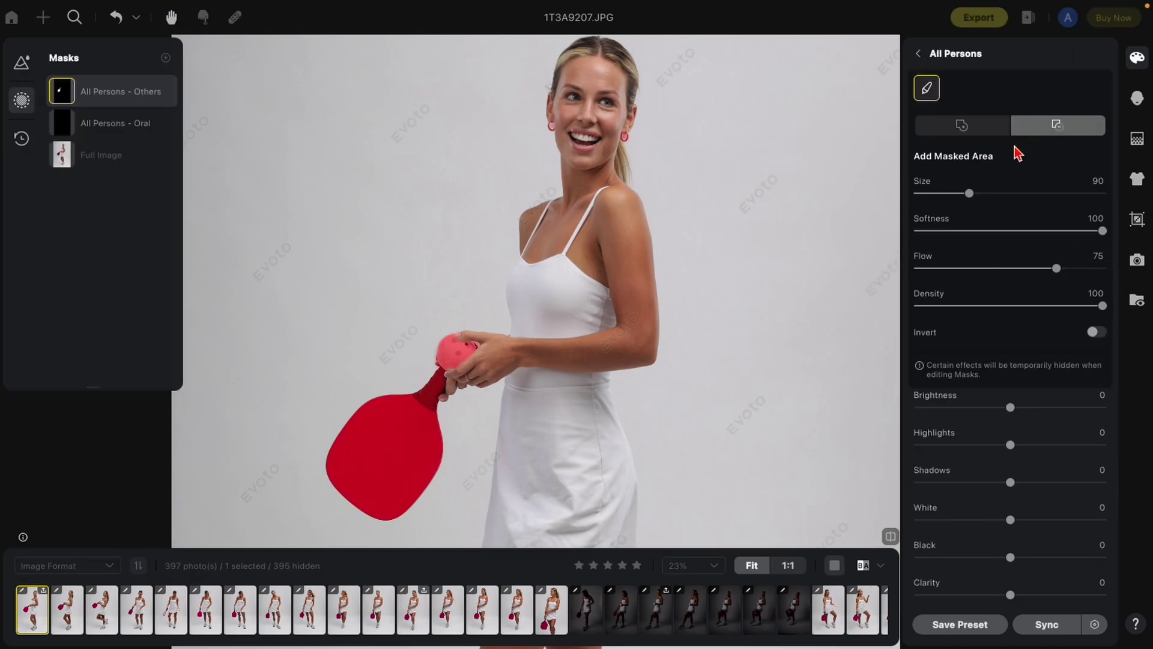
scroll(432, 425, up, 5)
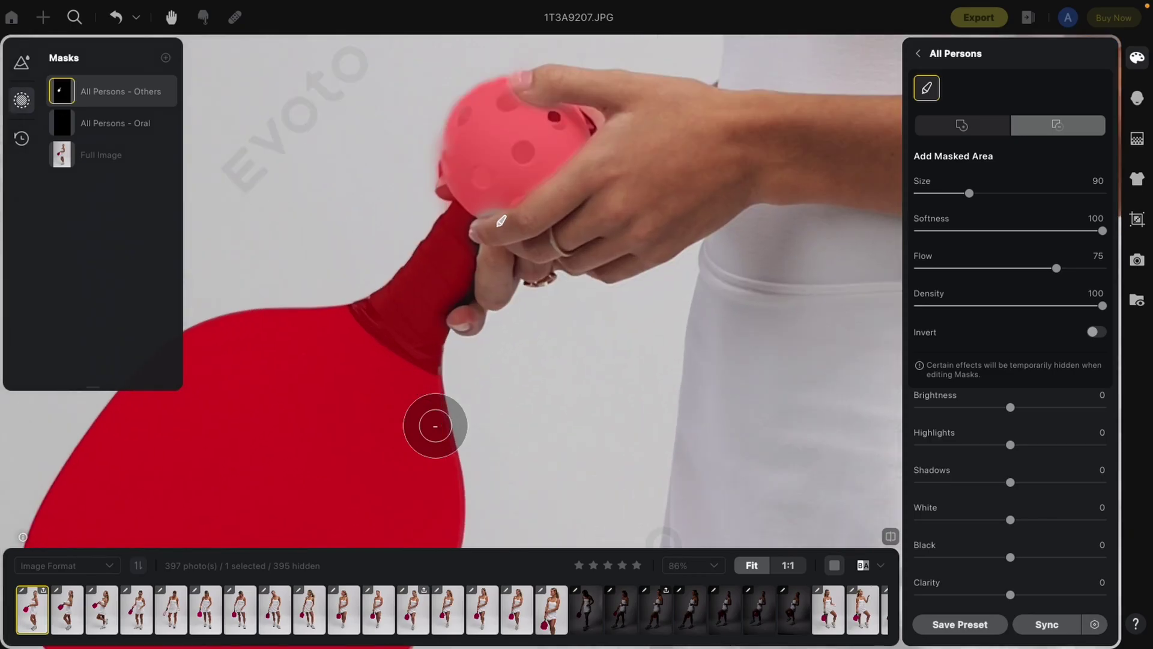
key(bracketleft)
key(bracketleft)
key(bracketleft)
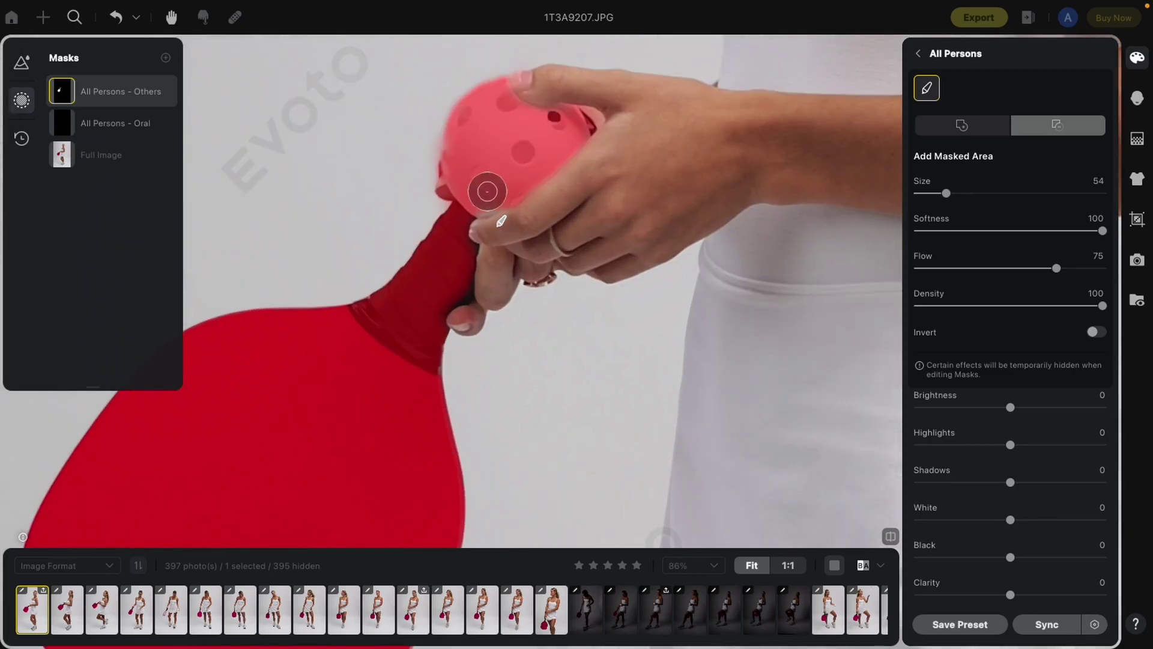
drag(487, 192, 463, 192)
click(974, 128)
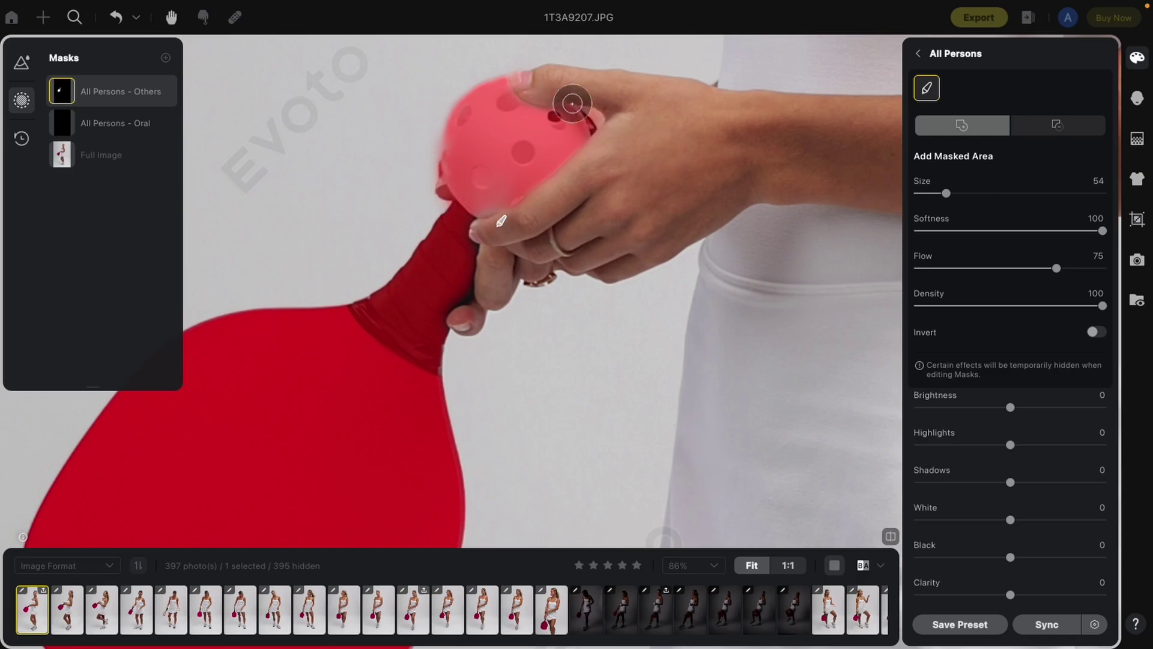
click(1067, 136)
drag(516, 72, 530, 77)
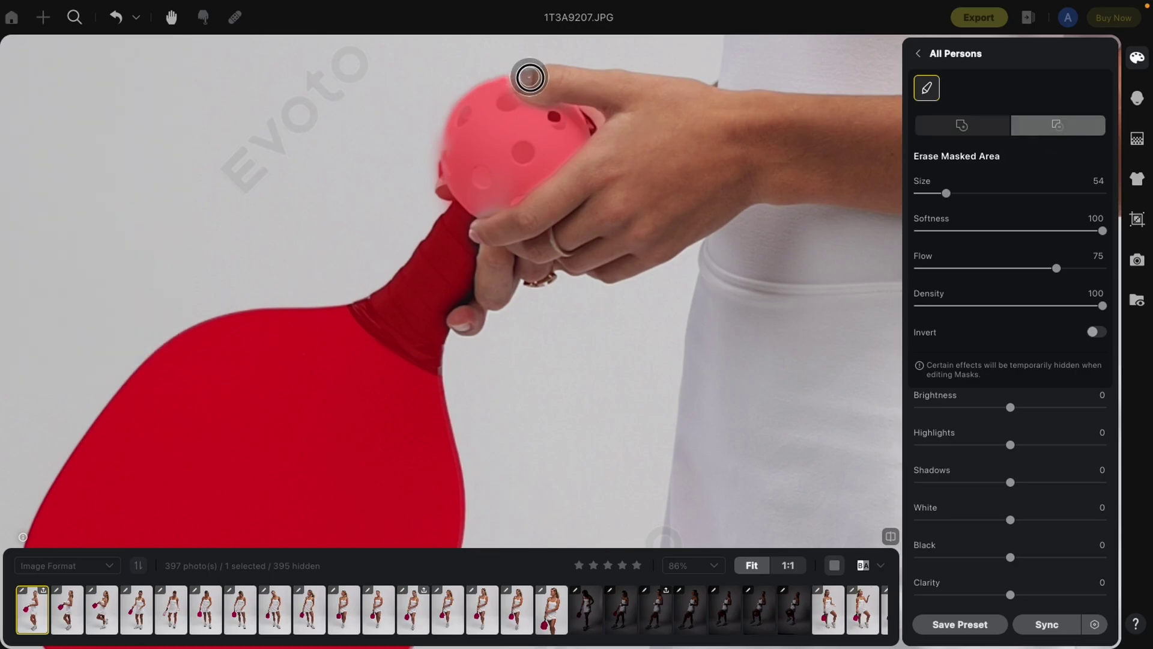
drag(427, 173, 433, 198)
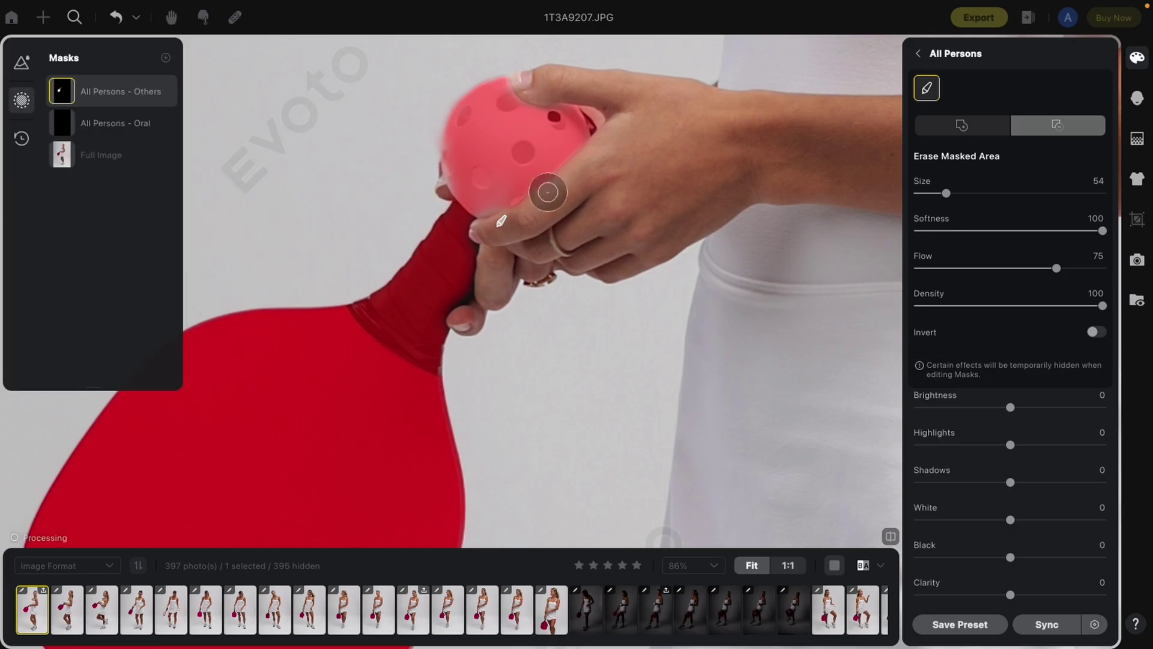
click(961, 133)
mouse_move(453, 146)
mouse_down()
mouse_move(462, 165)
mouse_move(421, 144)
mouse_up()
click(1066, 133)
Darken the paddle to maroon with Brightness -31, then compare against the Oral mask
scroll(736, 303, down, 5)
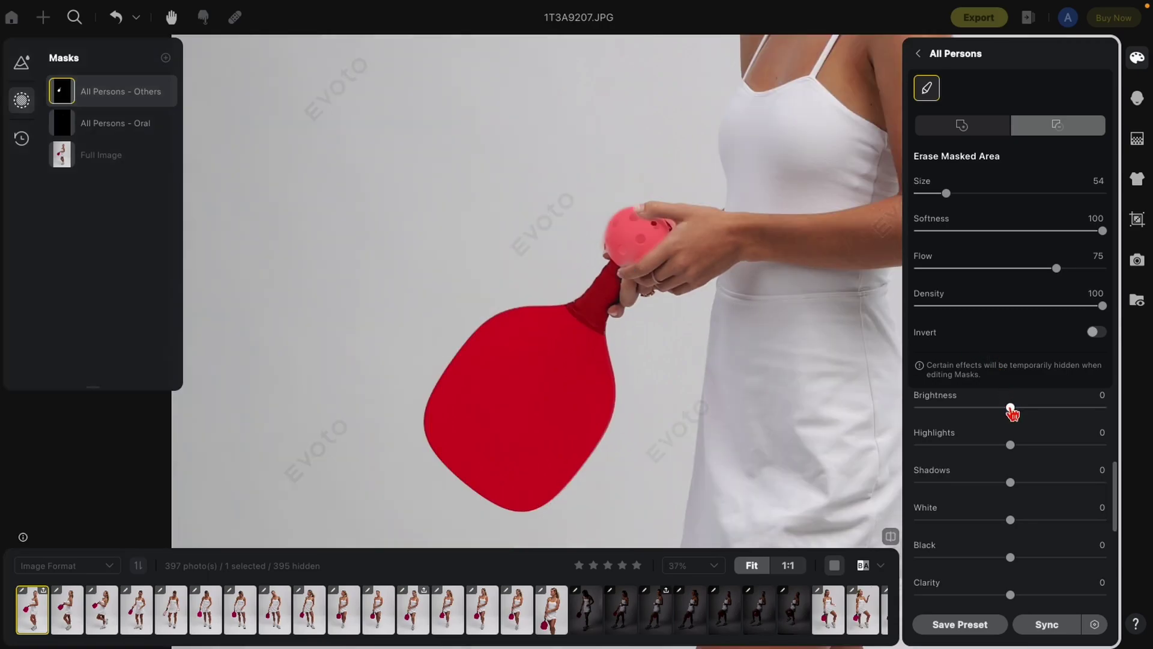
mouse_move(1009, 406)
mouse_down()
mouse_move(969, 408)
mouse_move(1035, 414)
mouse_move(988, 413)
mouse_up()
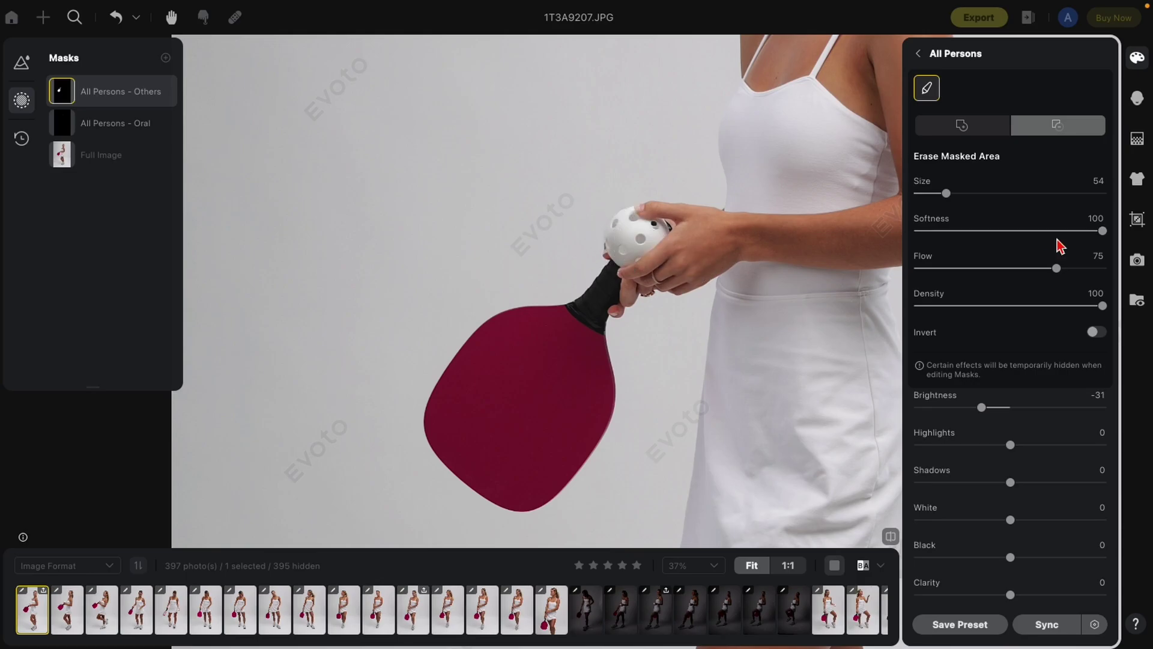
key(ctrl+0)
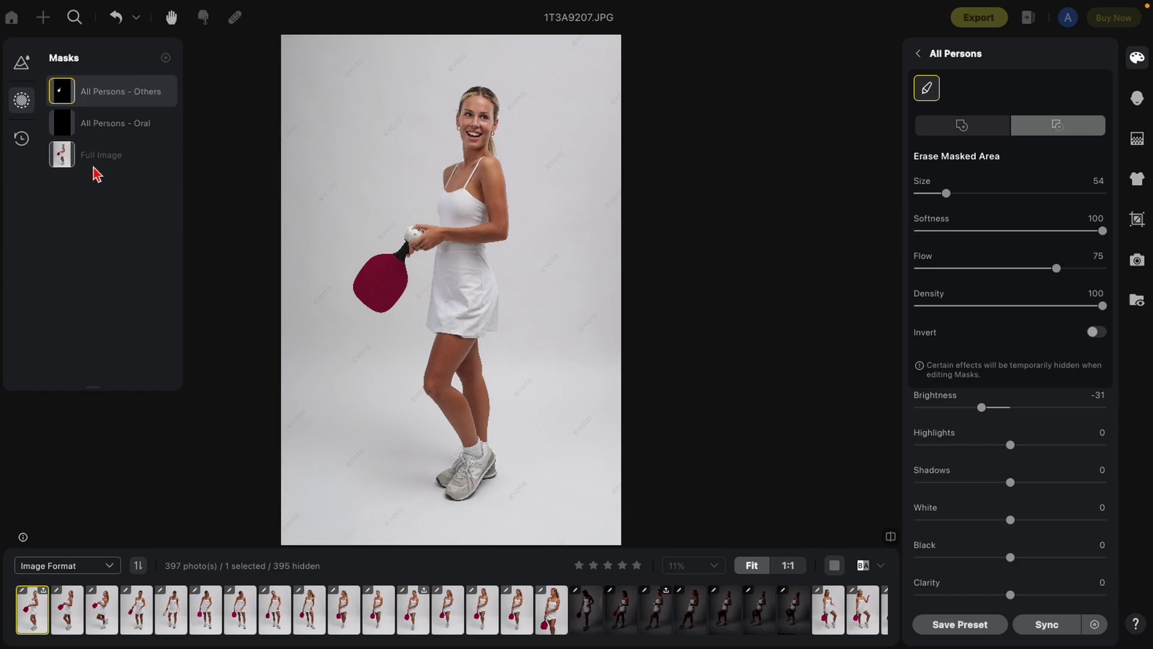
click(133, 131)
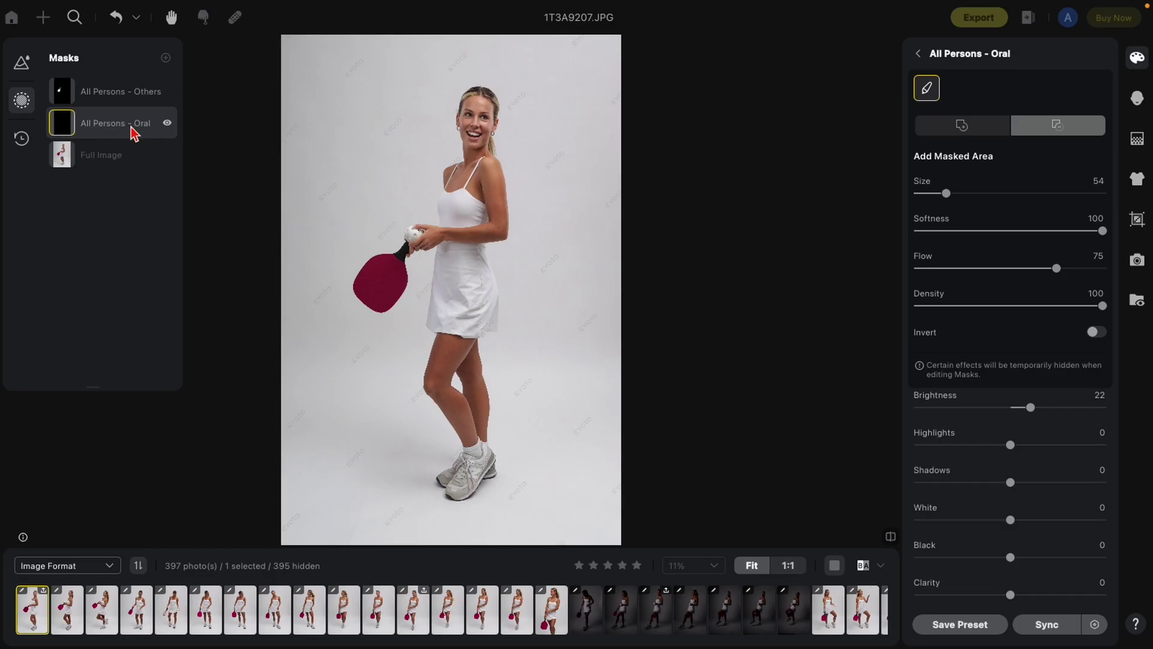
click(125, 102)
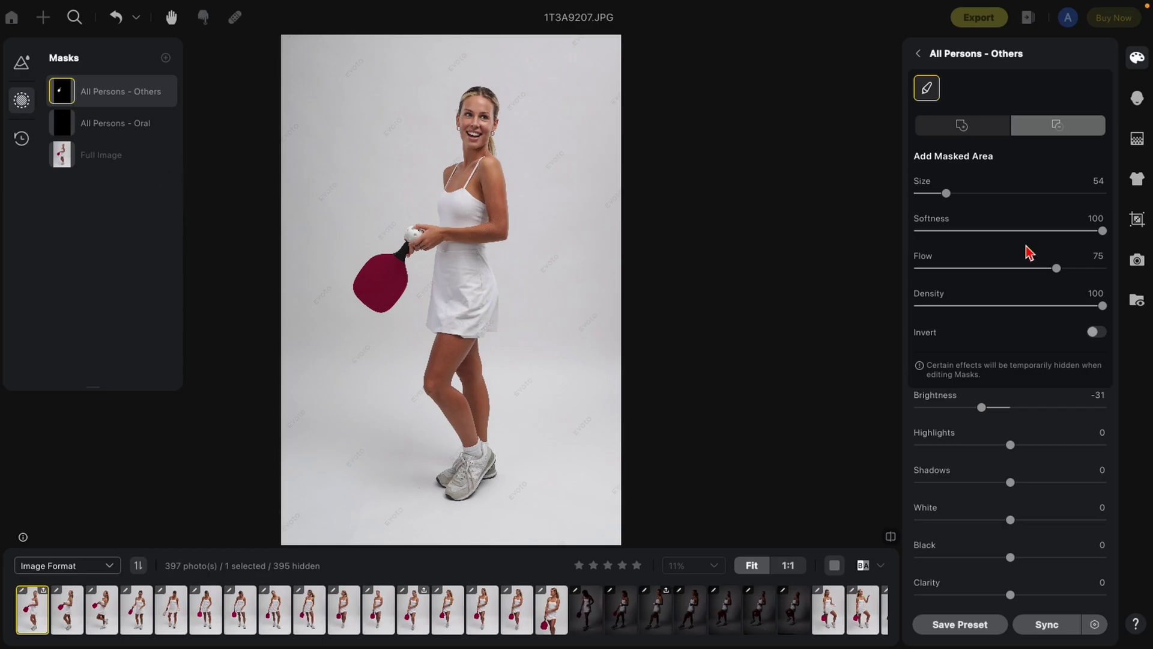
click(919, 53)
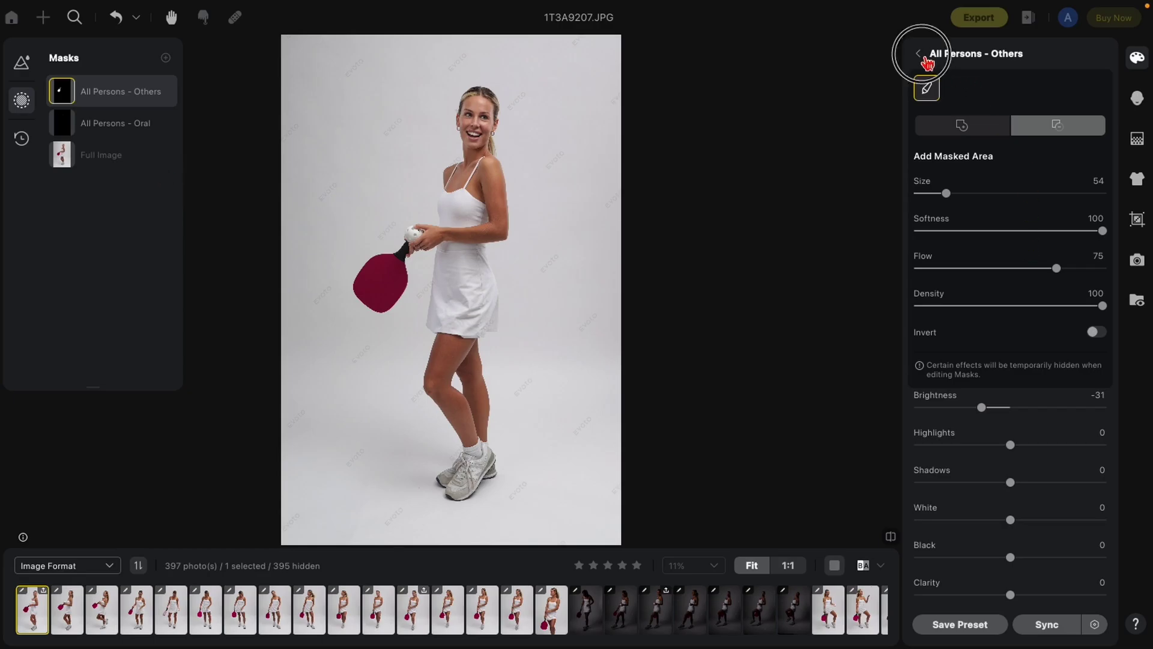
Add a Clothes mask with Exposure -1.75, Tint 78 and Temp -34
click(1024, 246)
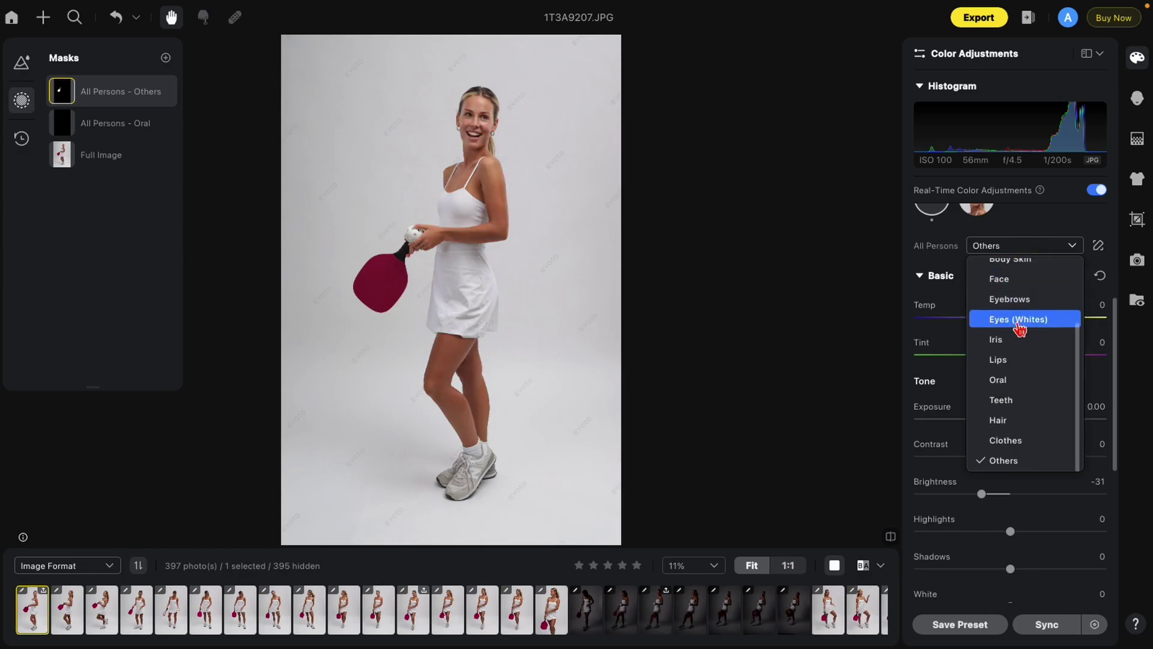
click(1013, 442)
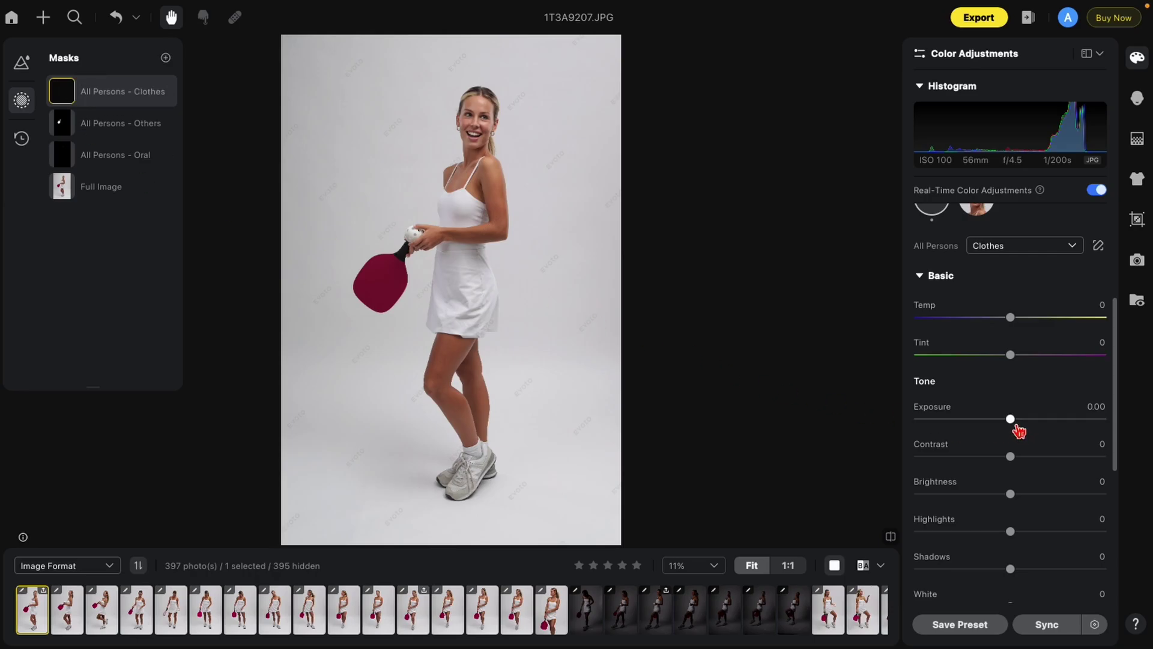
drag(1011, 421, 977, 420)
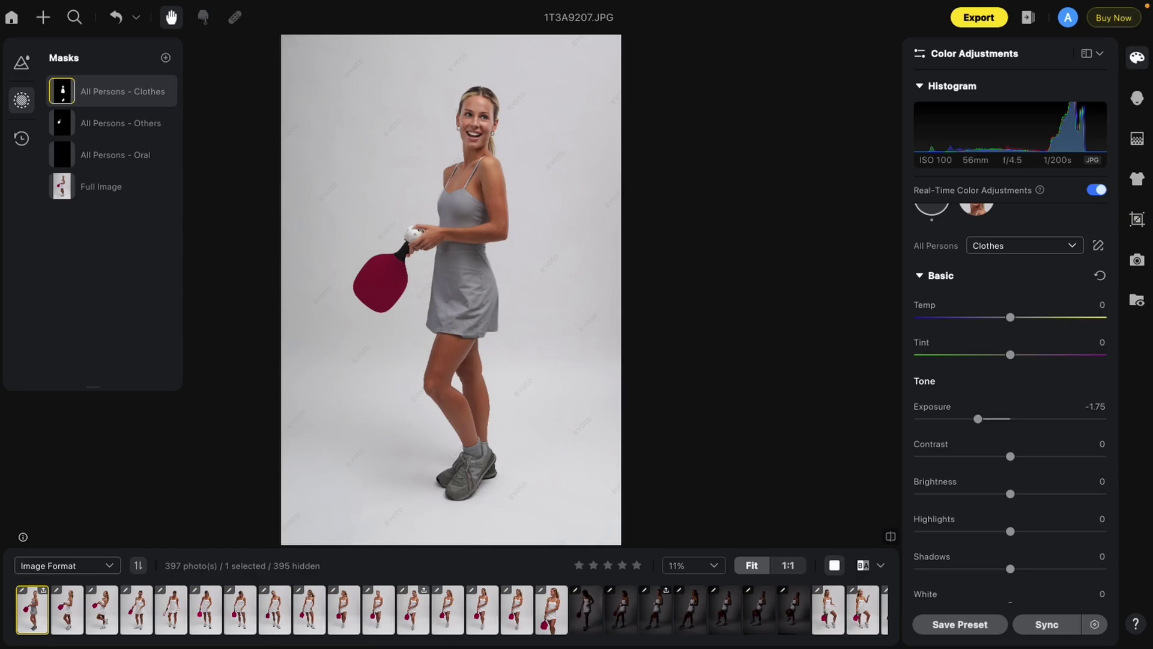
drag(1010, 354, 1082, 354)
drag(1015, 327, 979, 318)
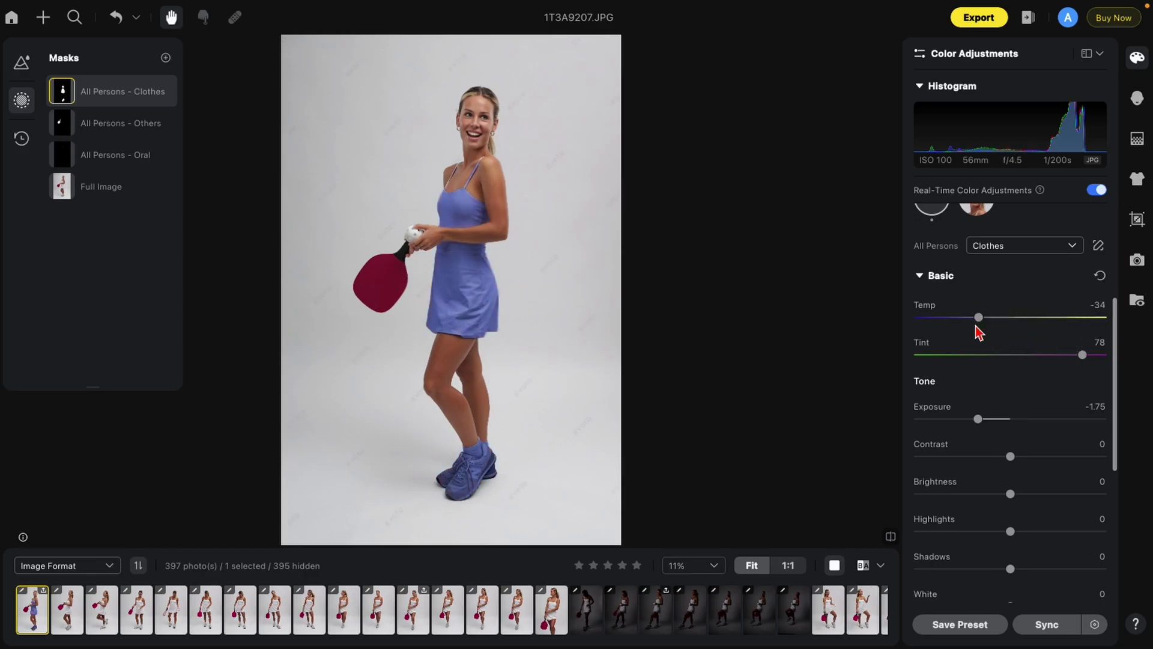
Compare the Others, Oral and Clothes mask settings by switching between them
click(147, 130)
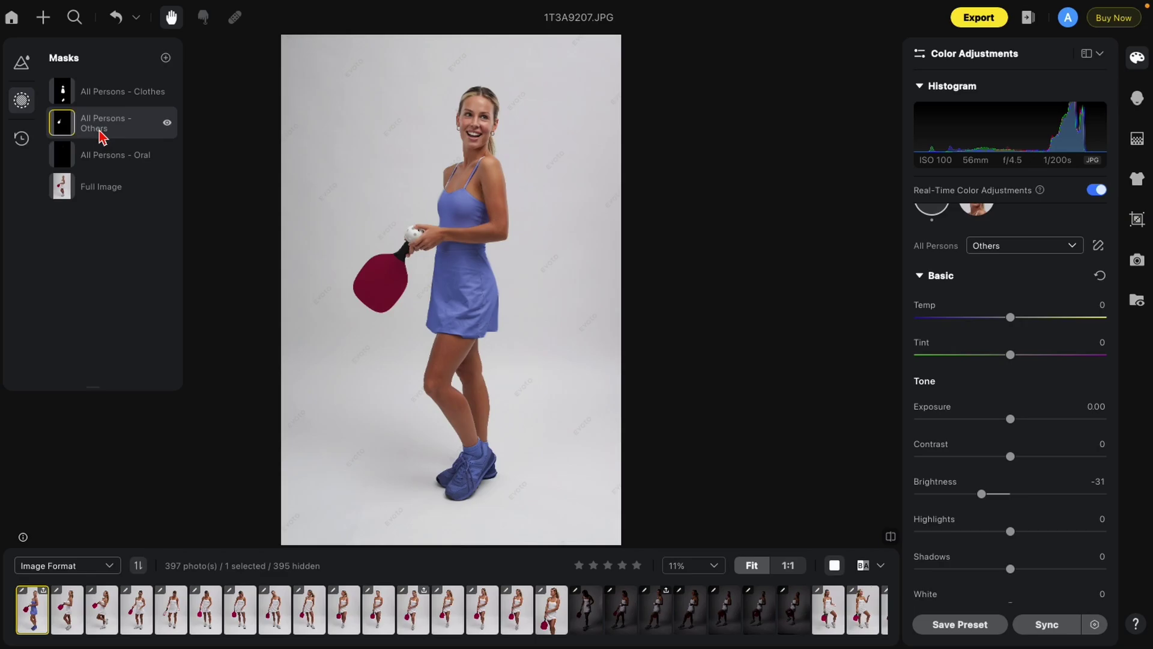
click(101, 156)
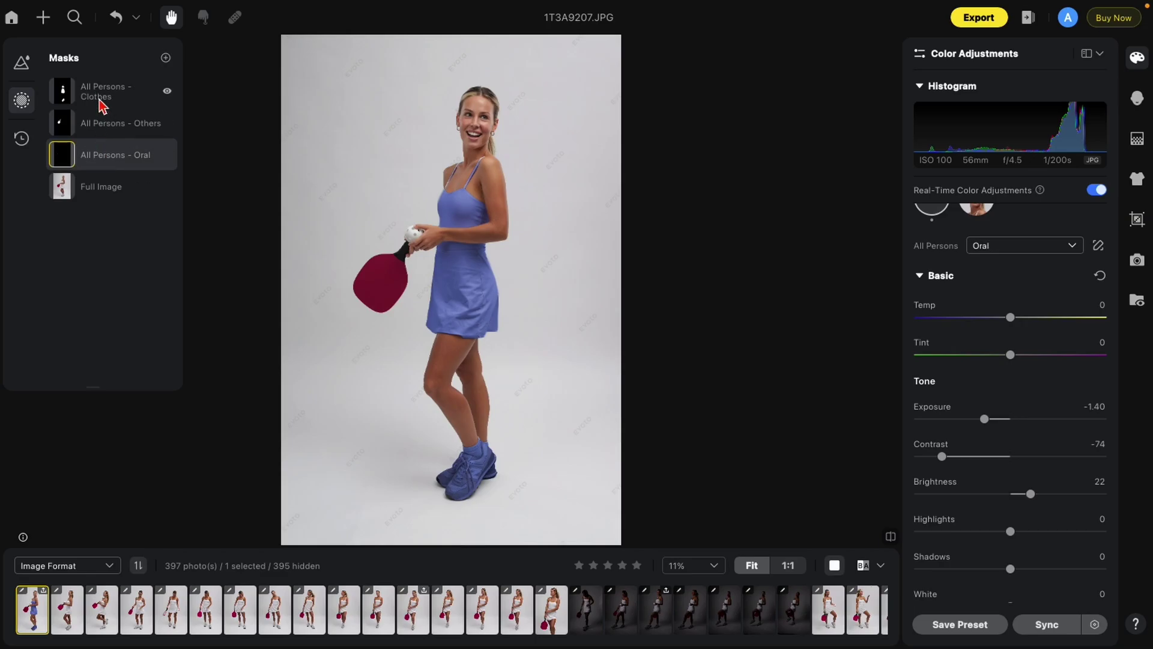
click(103, 107)
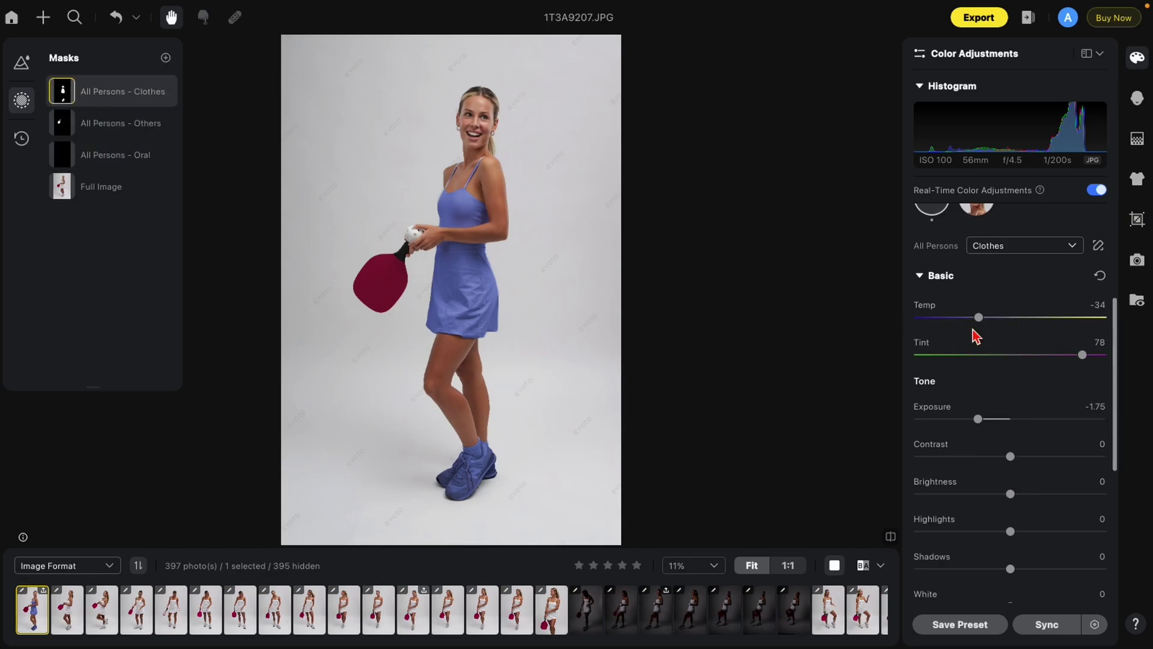
click(124, 134)
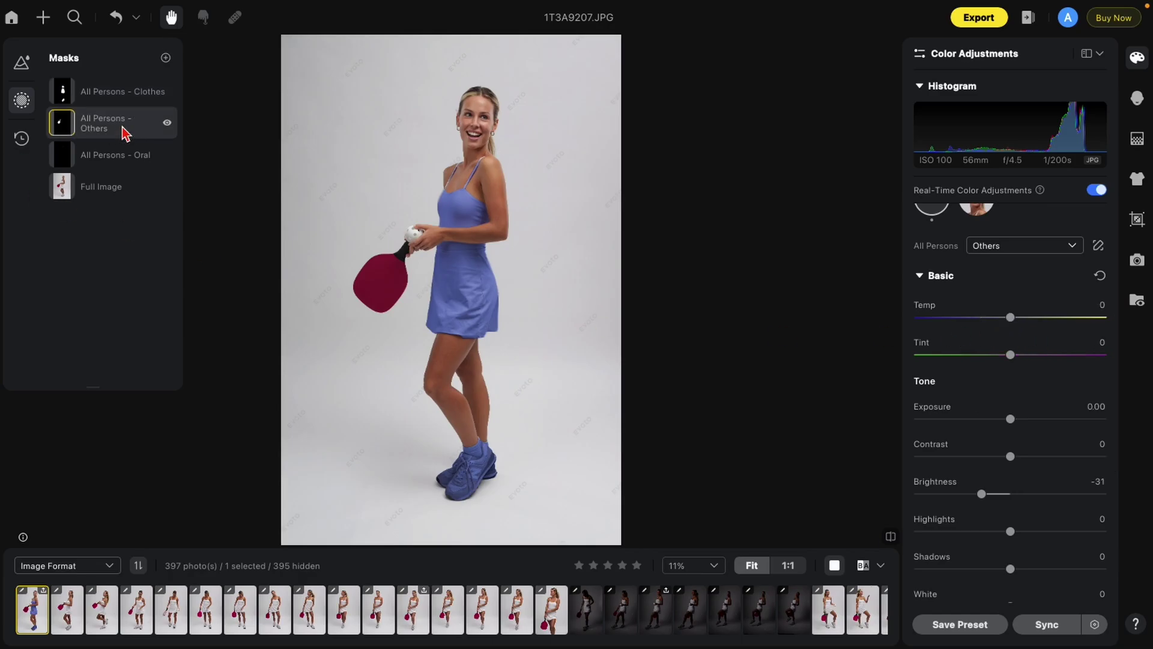
click(122, 157)
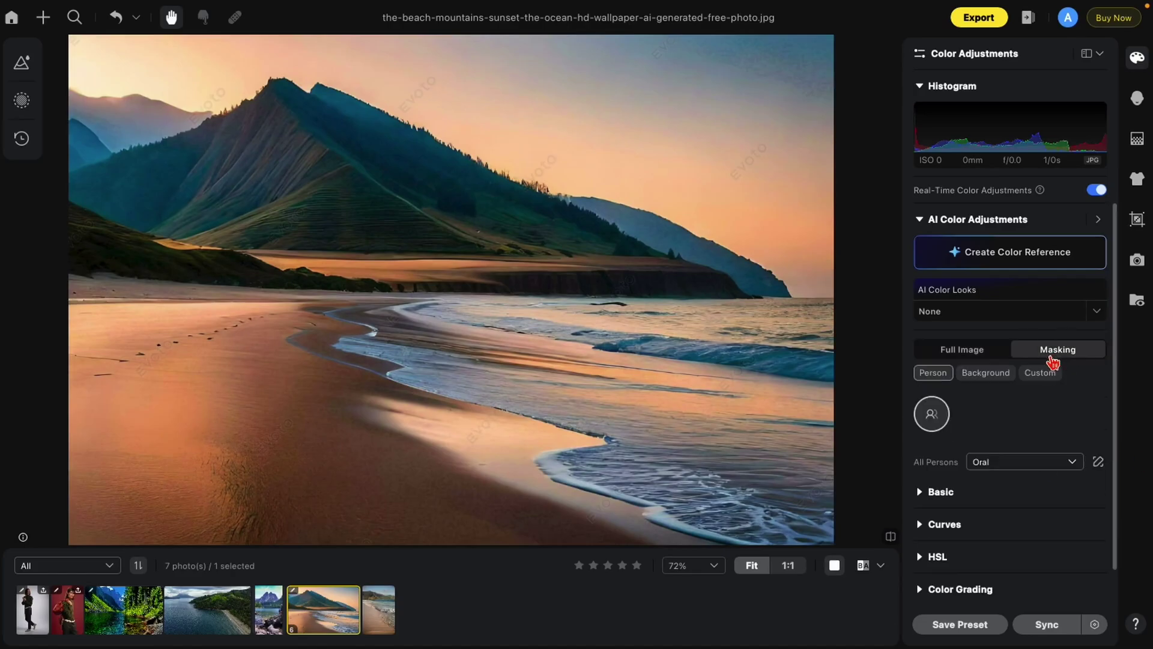
Add a Background mask on the beach photo and switch its region to Beach
click(982, 373)
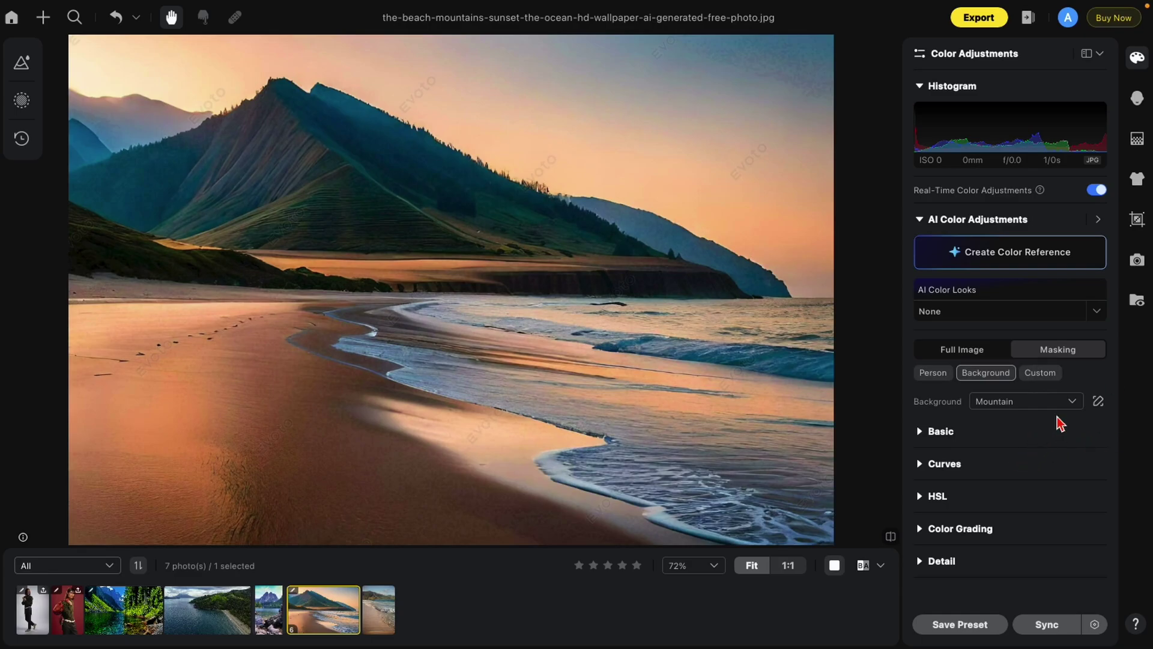
click(1057, 404)
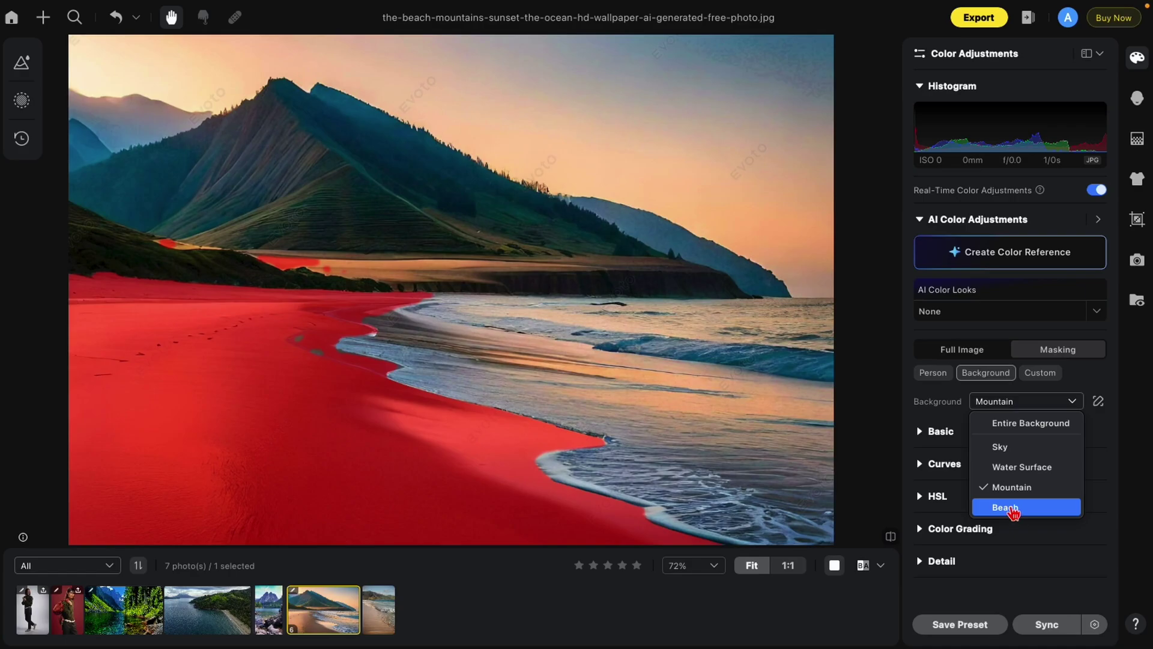
click(1013, 508)
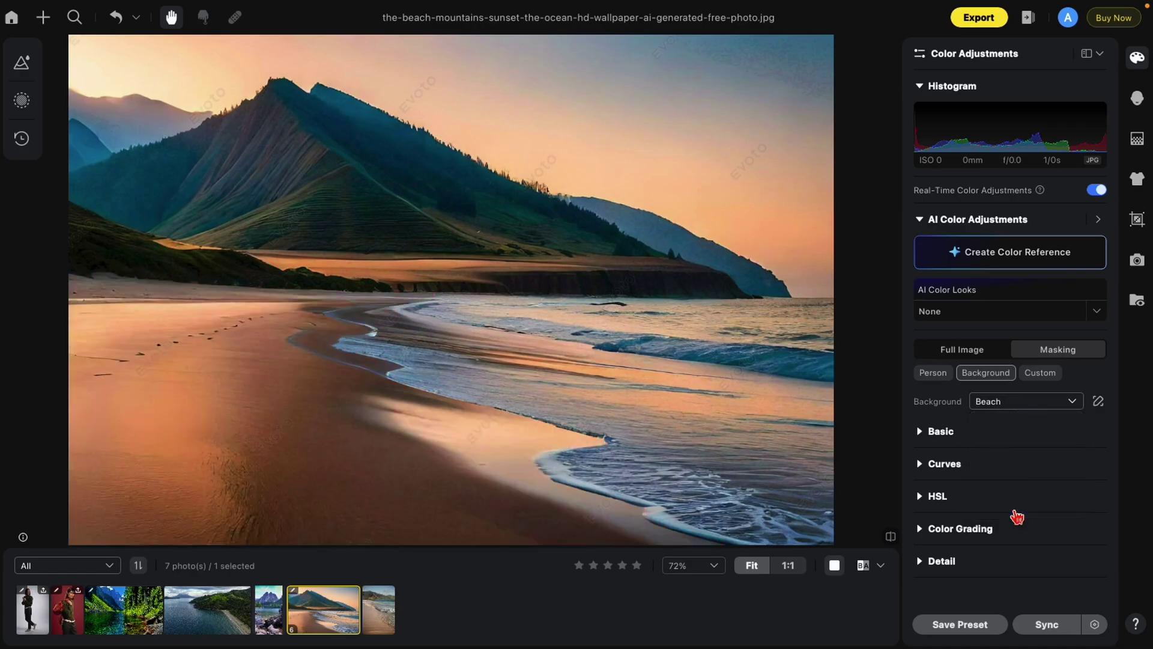
Brush more sand into the Beach mask and set Temp 64, Tint 65, Exposure 0.45, Contrast 13
click(1101, 405)
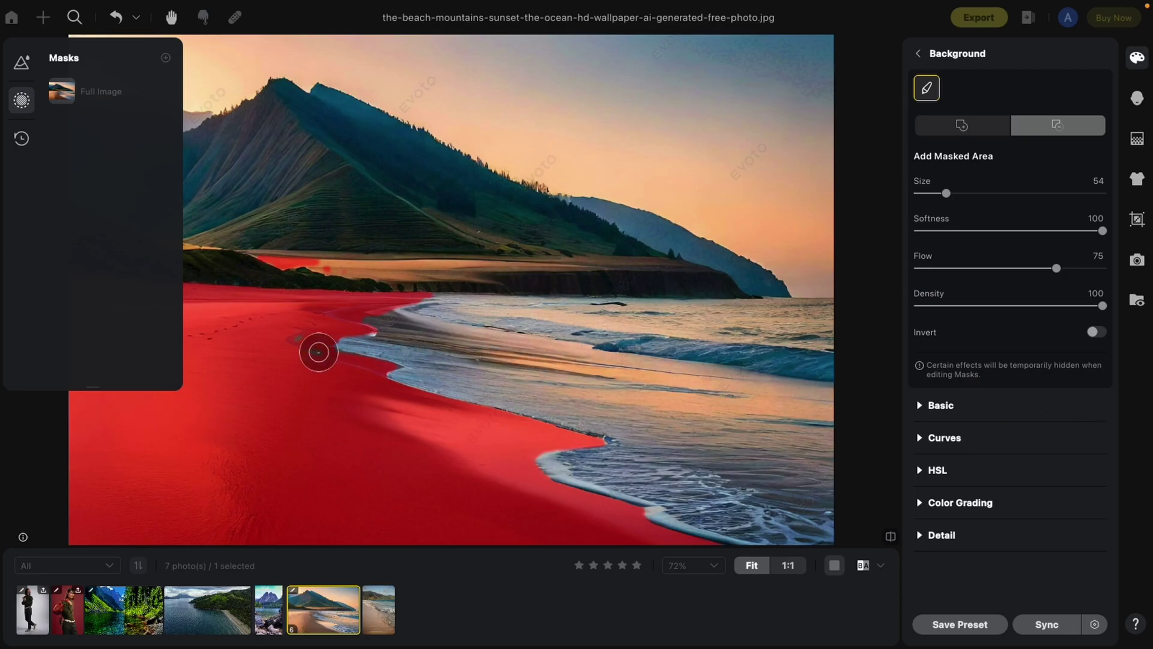
click(976, 130)
drag(290, 339, 315, 351)
click(985, 408)
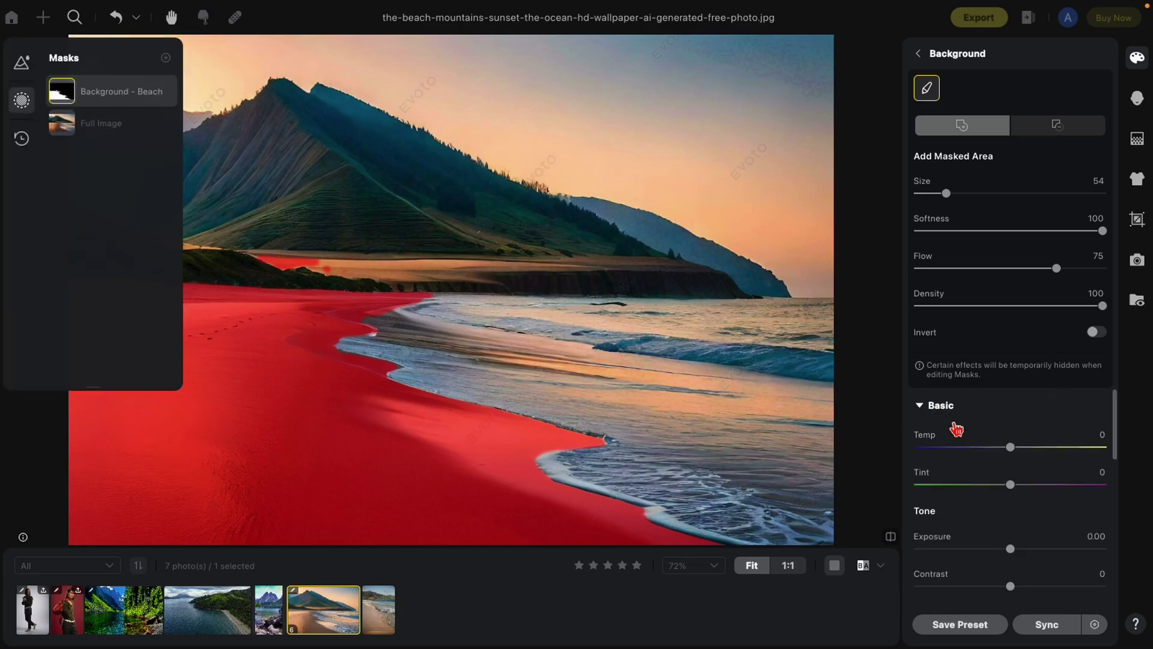
drag(1010, 447, 1076, 455)
drag(1019, 490, 1075, 493)
drag(1010, 548, 1019, 549)
mouse_move(1012, 587)
mouse_down()
mouse_move(1055, 594)
mouse_move(1025, 596)
mouse_up()
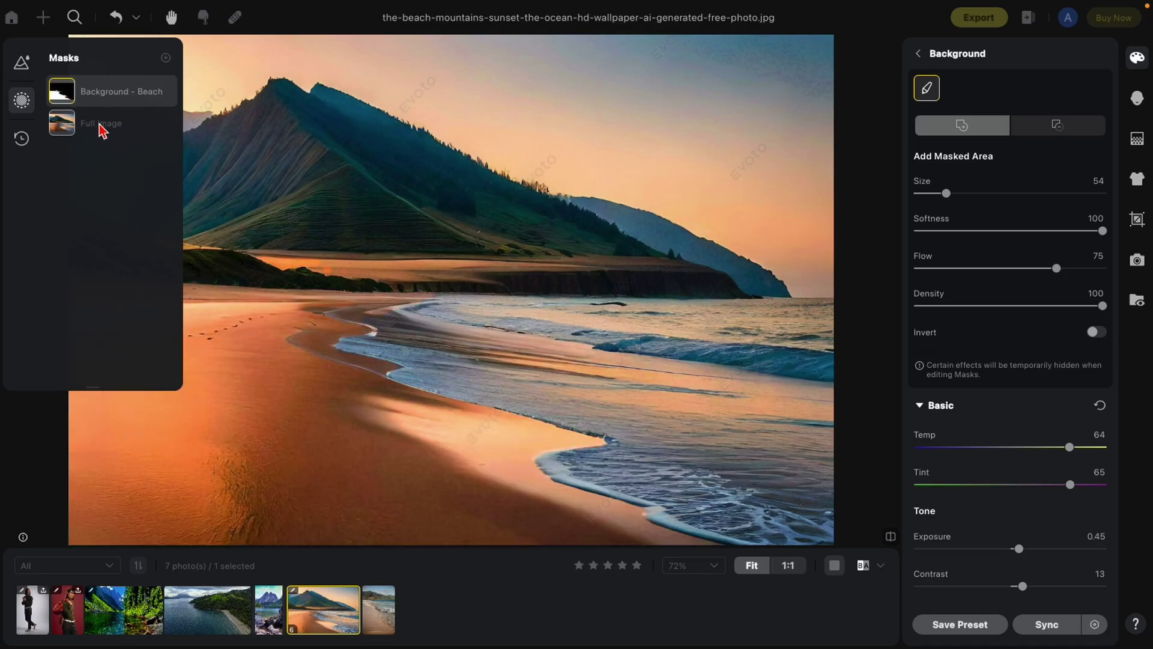
click(90, 96)
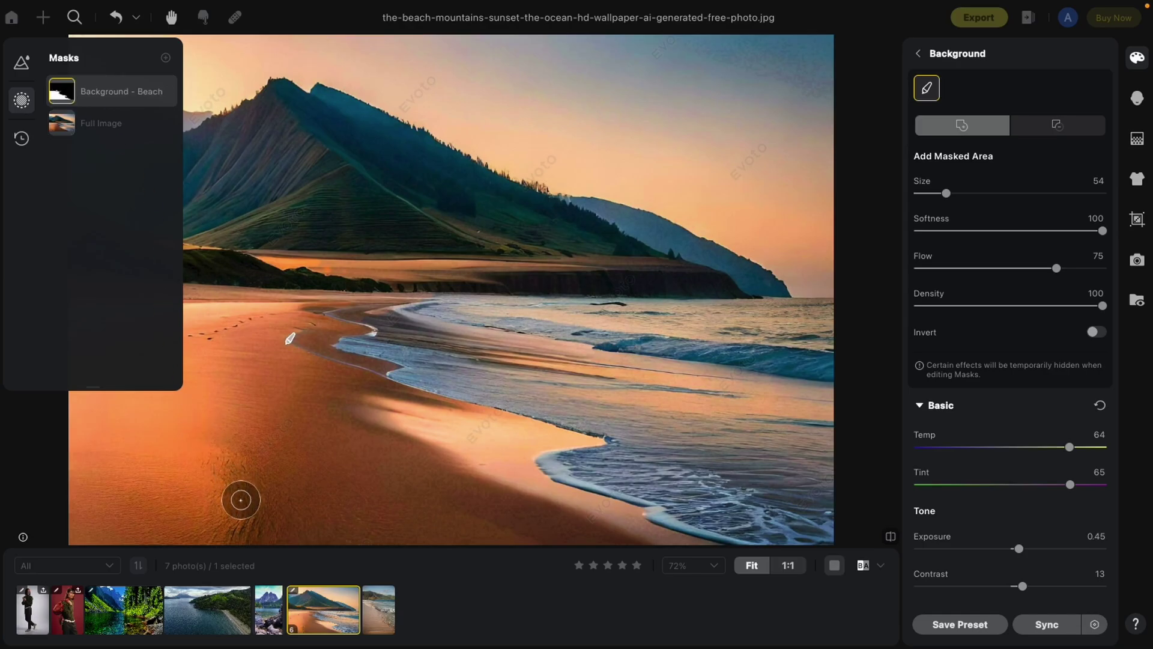
Open the aerial coastline photo and set its Beach mask to Exposure 0.75, Temp 53
click(211, 607)
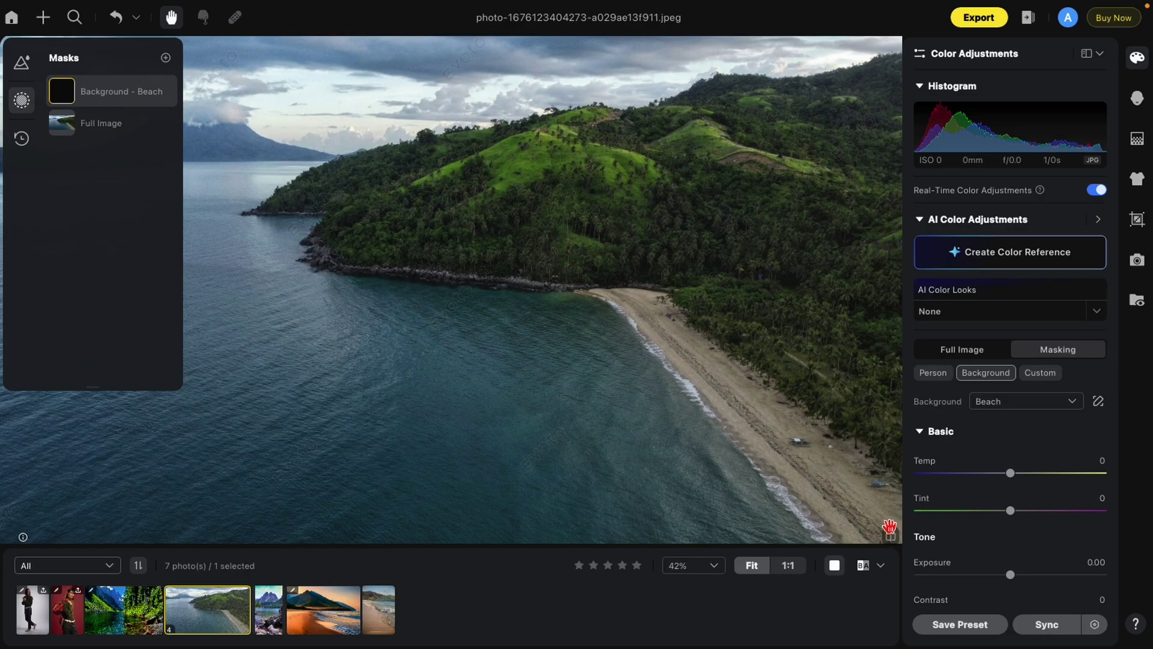
mouse_move(99, 87)
mouse_move(1010, 577)
mouse_down()
mouse_move(929, 582)
mouse_move(1030, 581)
mouse_up()
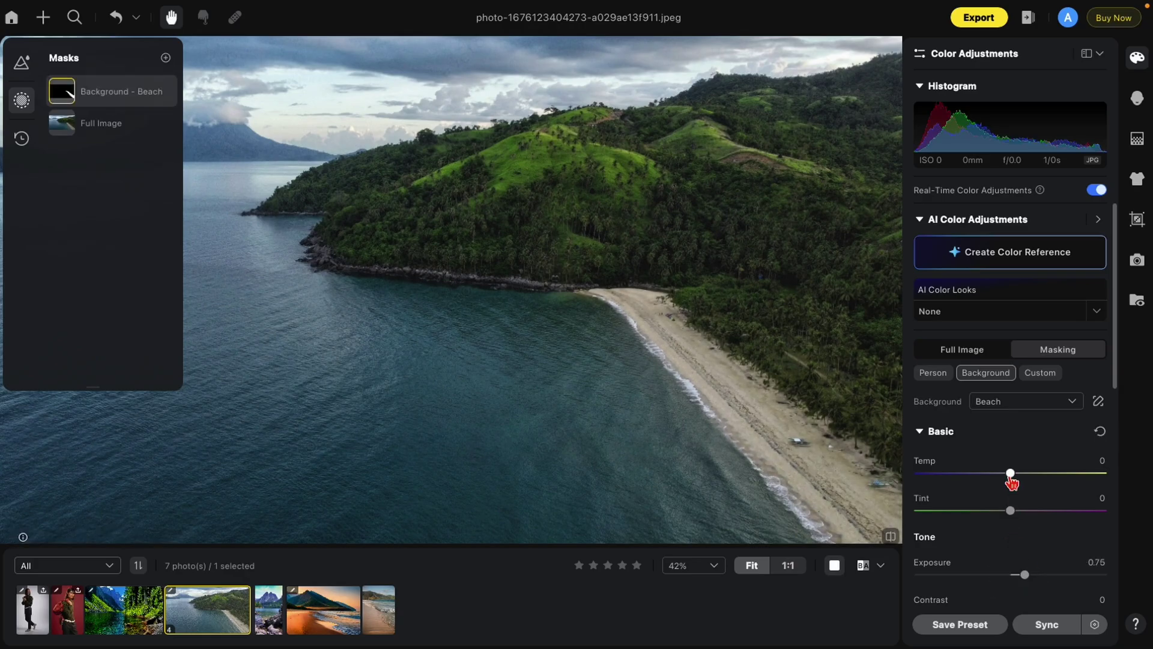
drag(1012, 480, 1065, 486)
click(1002, 402)
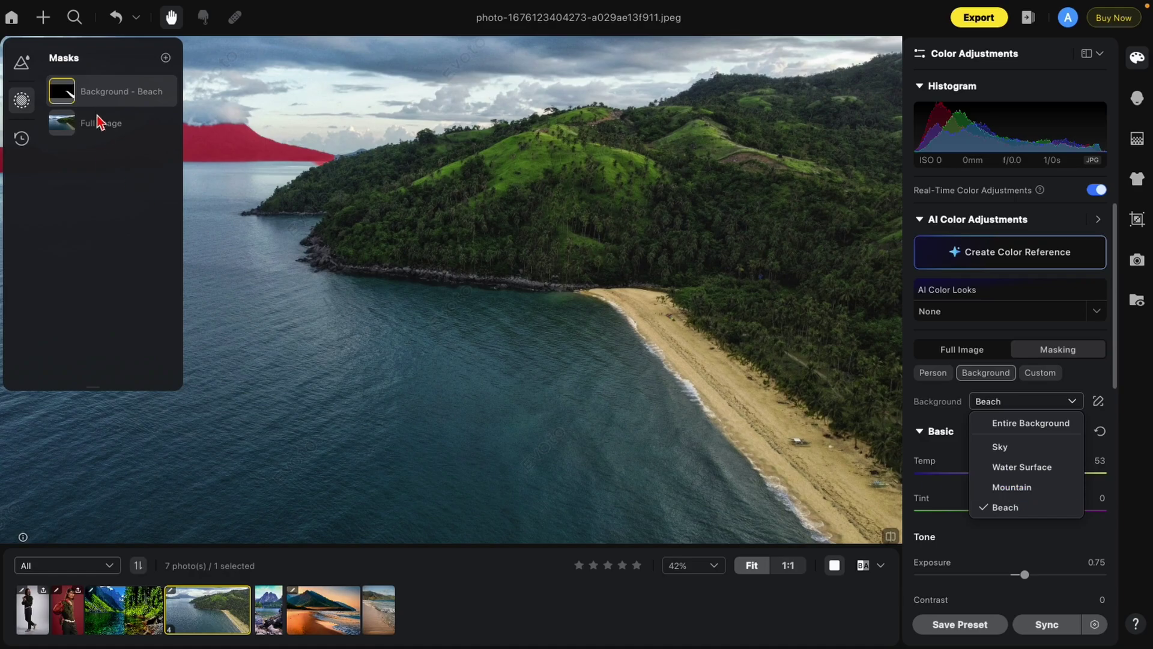
click(50, 91)
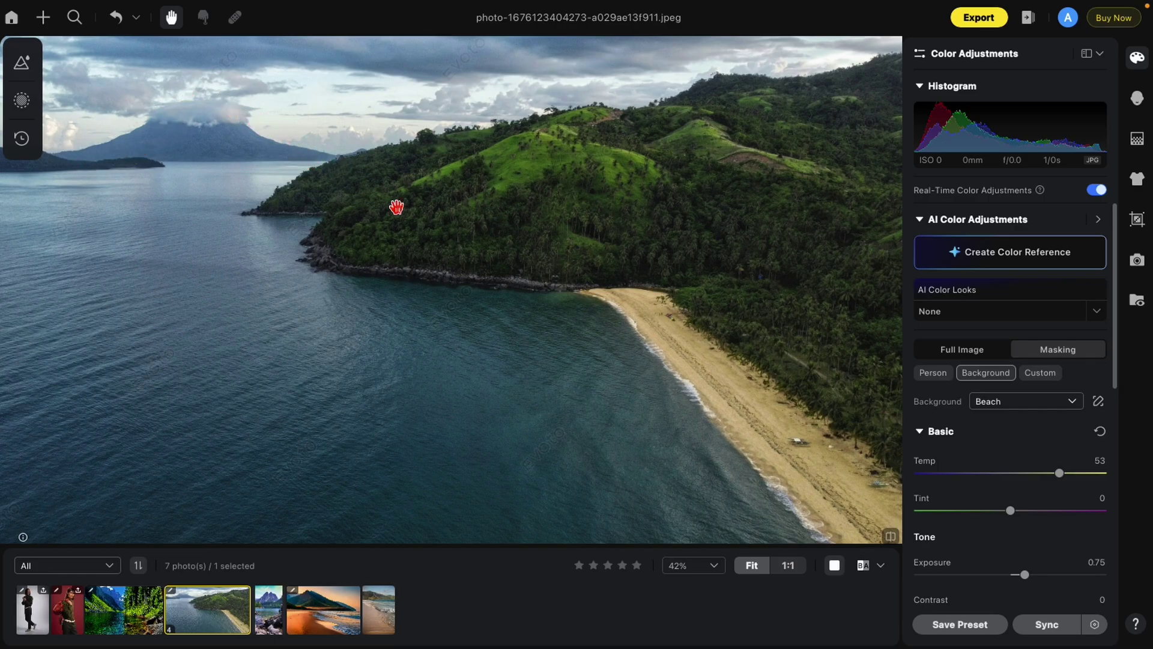
Switch the background mask to Mountain and darken it to Exposure -1.85
click(1045, 403)
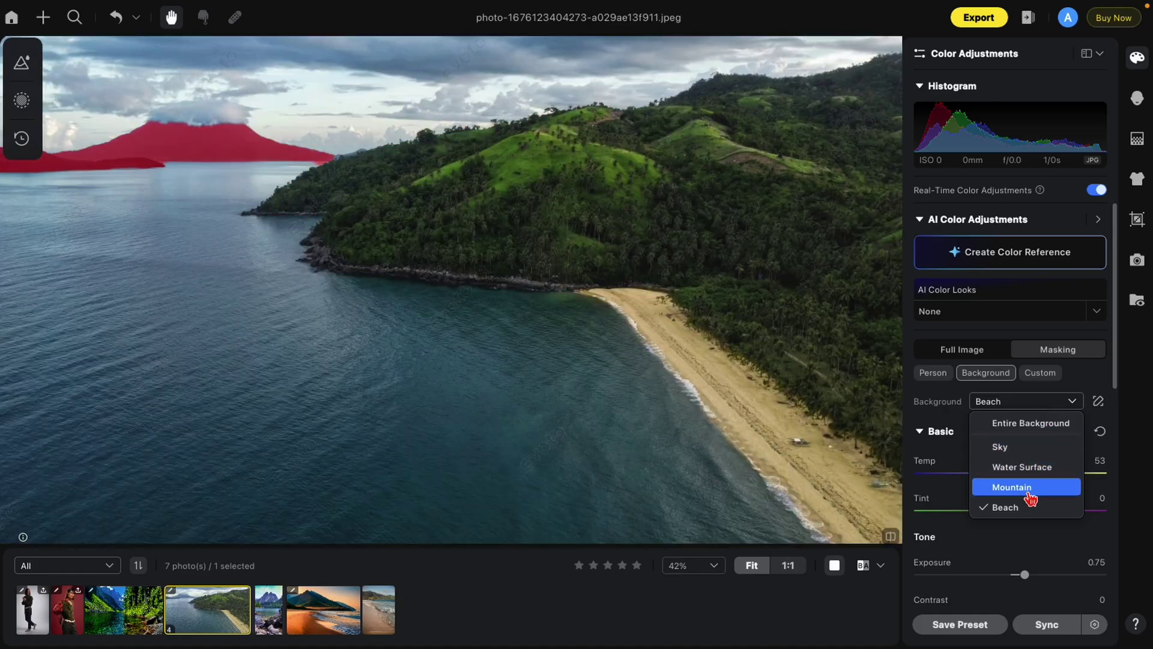
click(1028, 488)
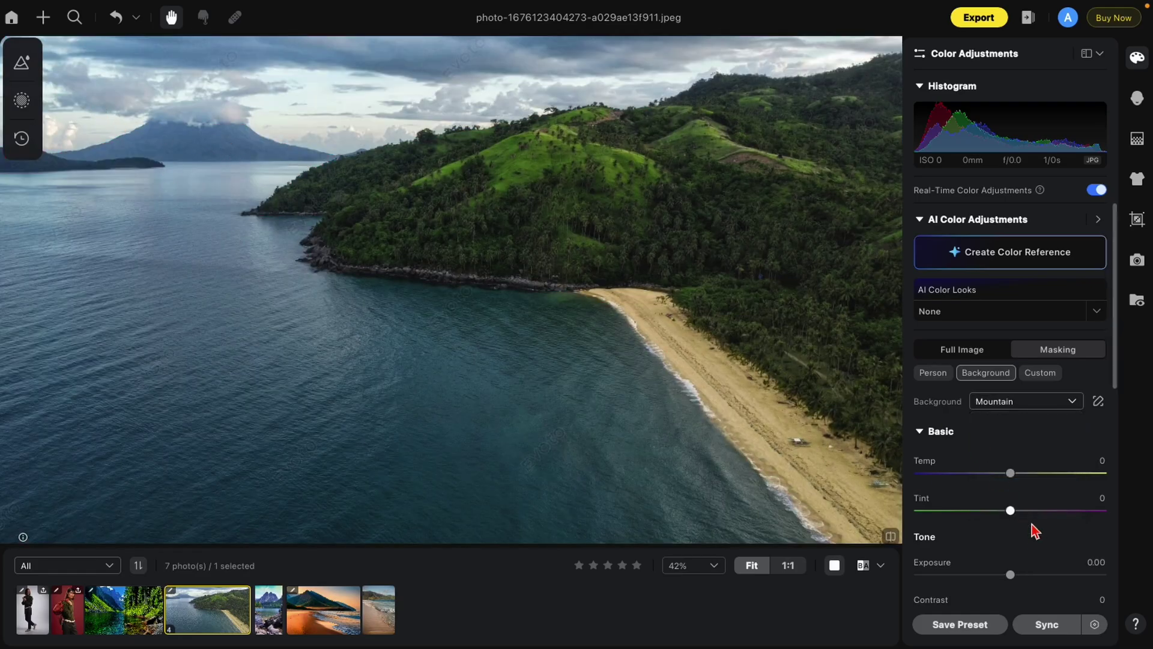
drag(1004, 580, 979, 578)
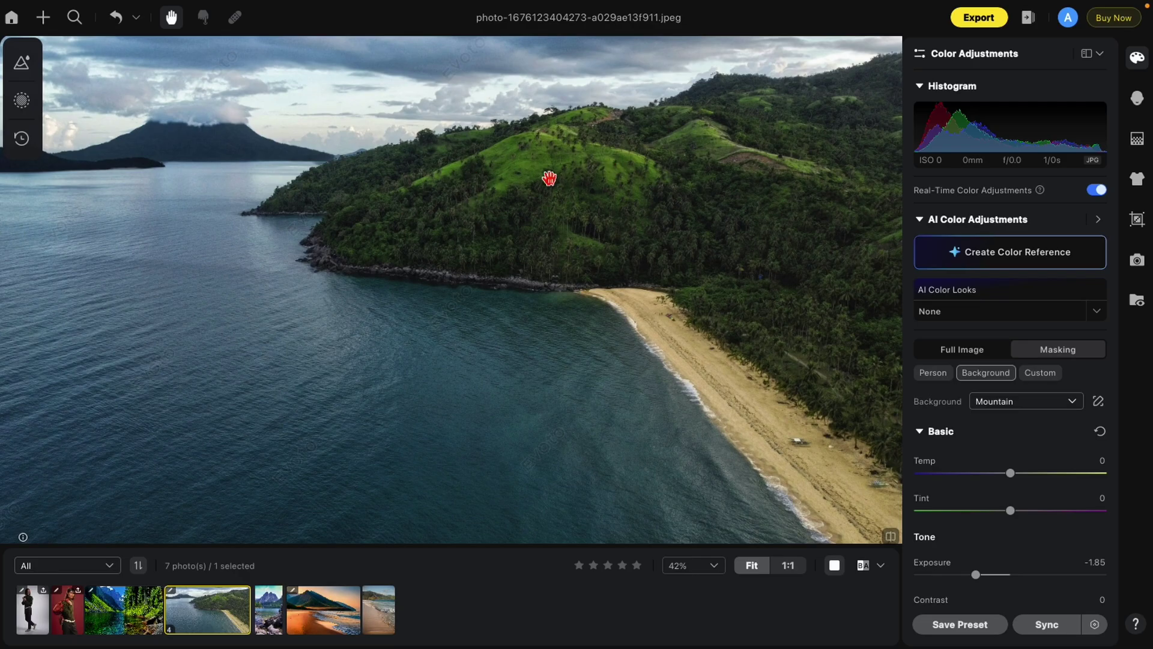
click(1097, 402)
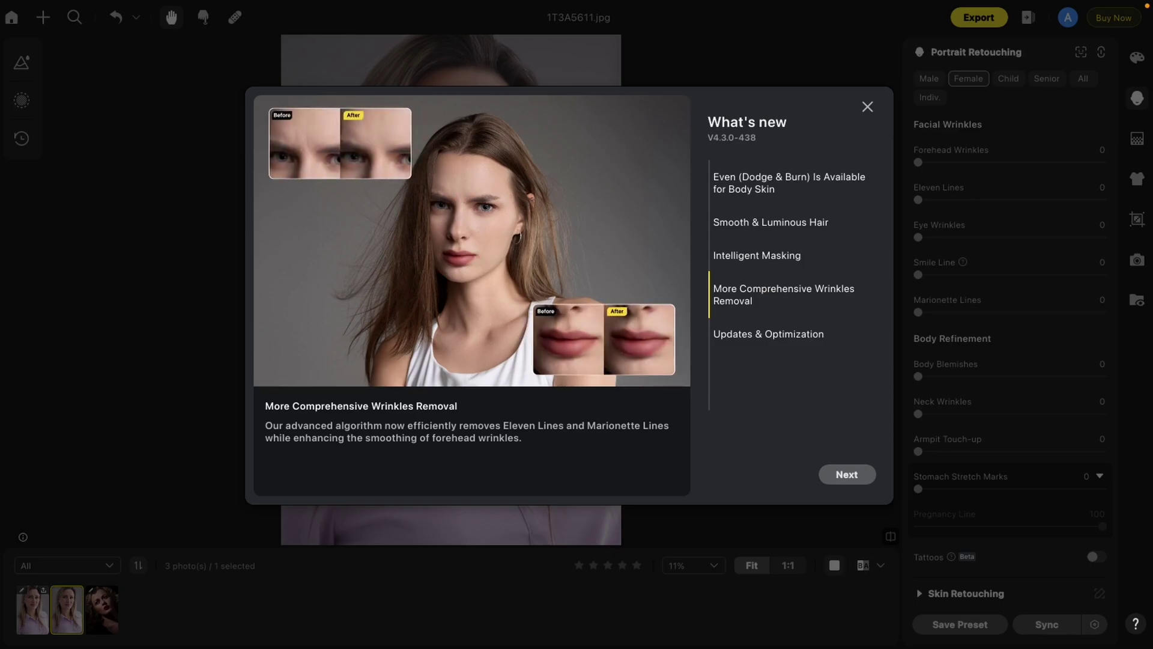
Dismiss the what's new announcement and drag the Facial Wrinkles Eleven Lines slider to 100
key(Escape)
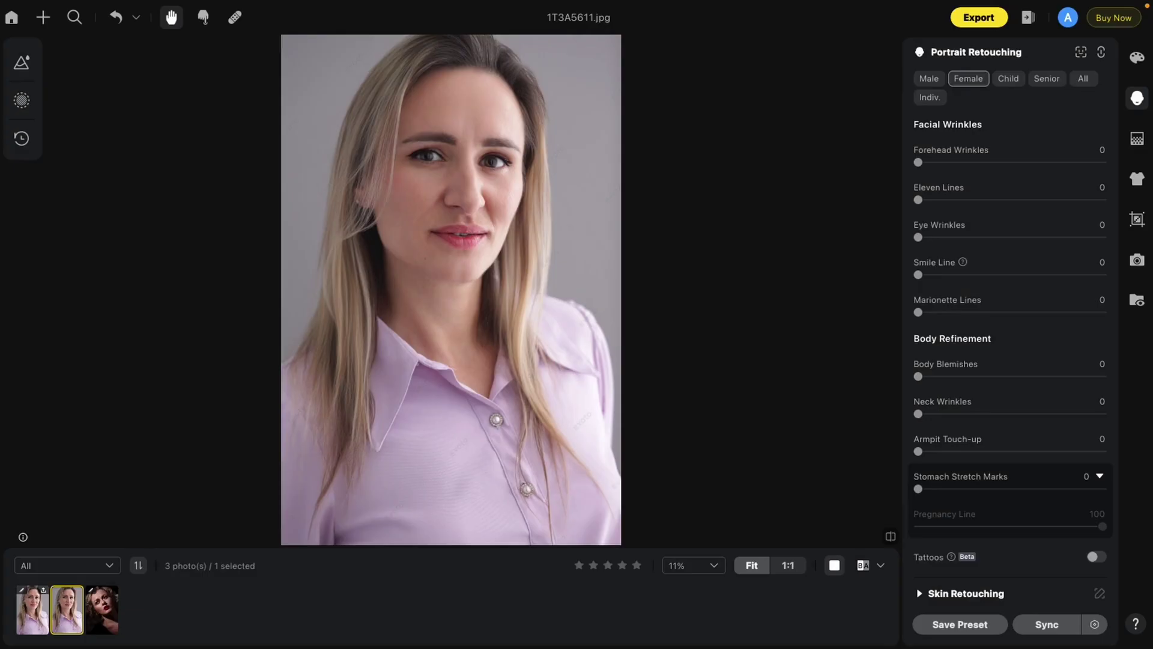
scroll(437, 85, up, 4)
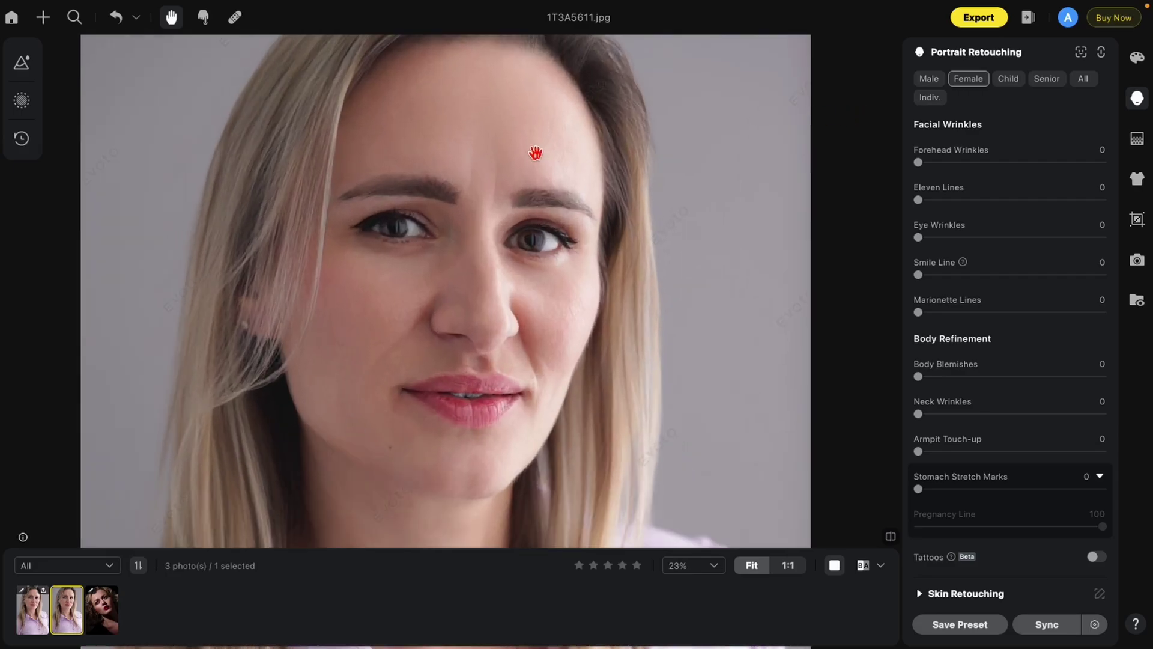
scroll(955, 361, up, 5)
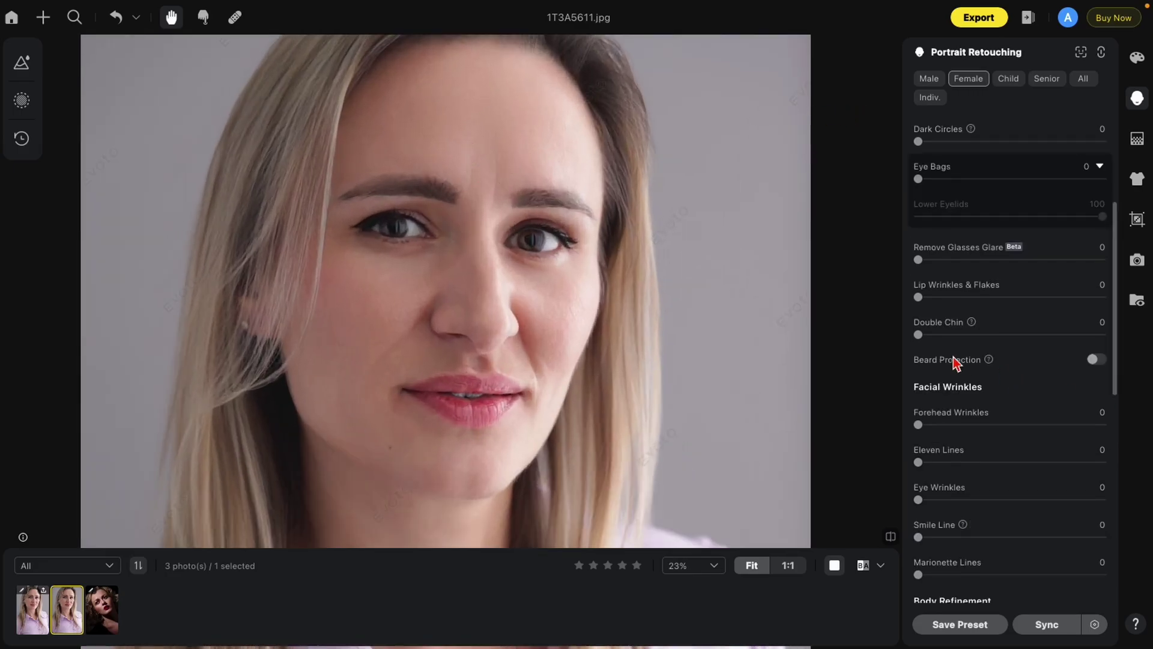
scroll(956, 363, down, 1)
scroll(957, 363, down, 1)
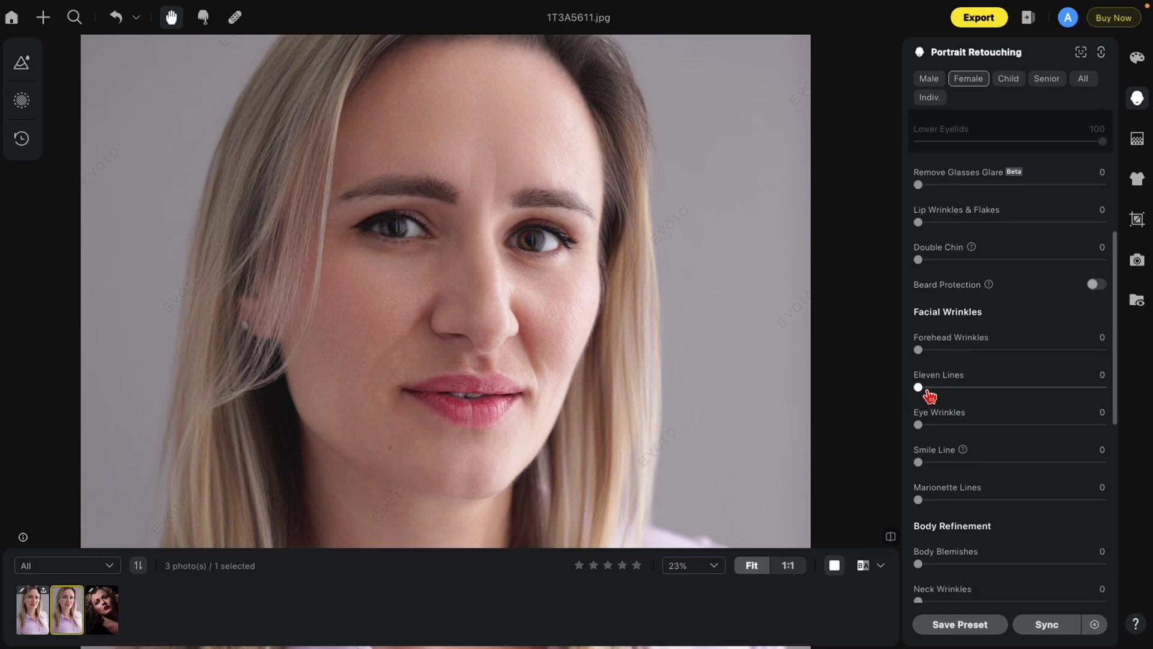
drag(918, 387, 1089, 415)
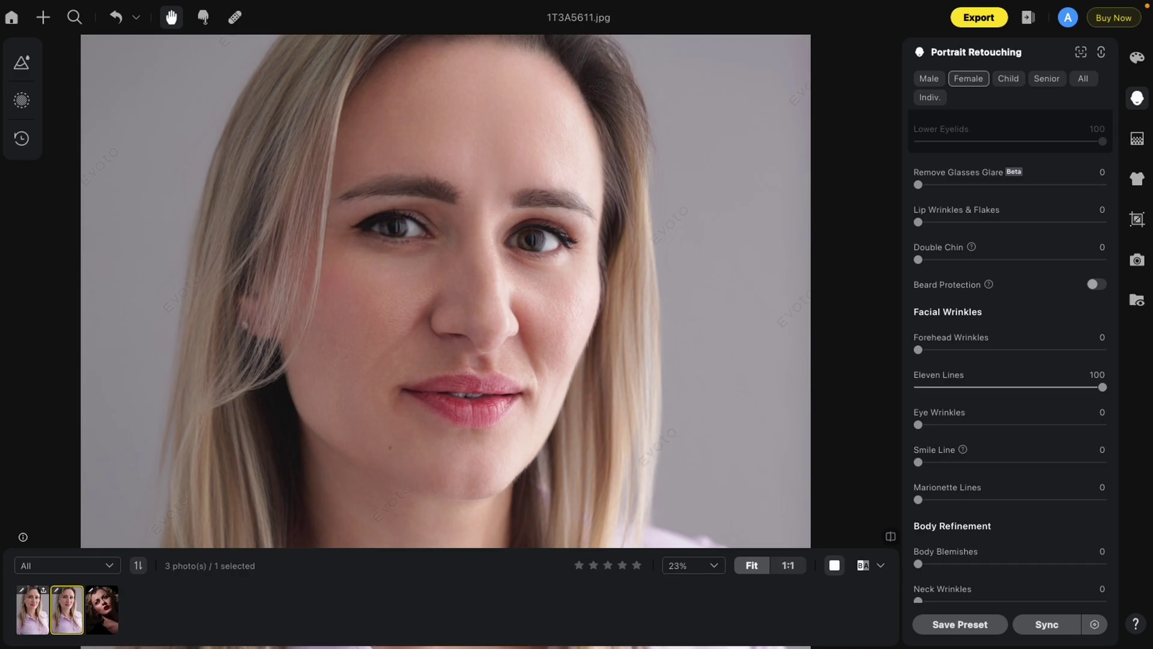
Expand Skin Retouching and set Facial Skin Even (Dodge & Burn) to 100
scroll(1076, 424, down, 5)
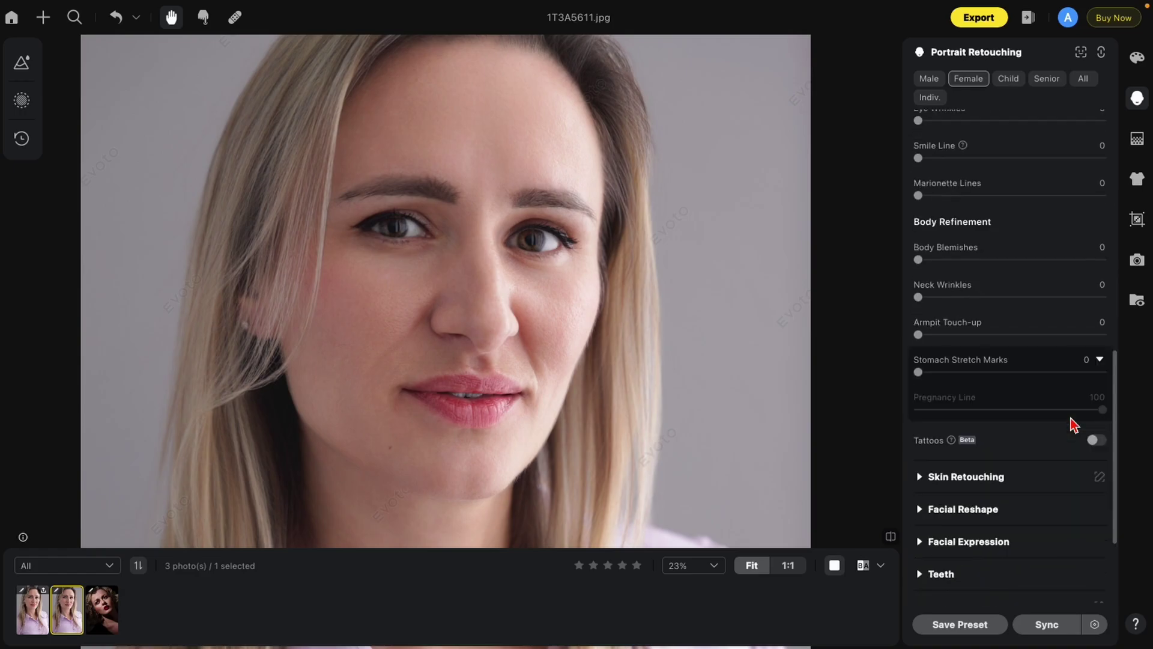
click(912, 460)
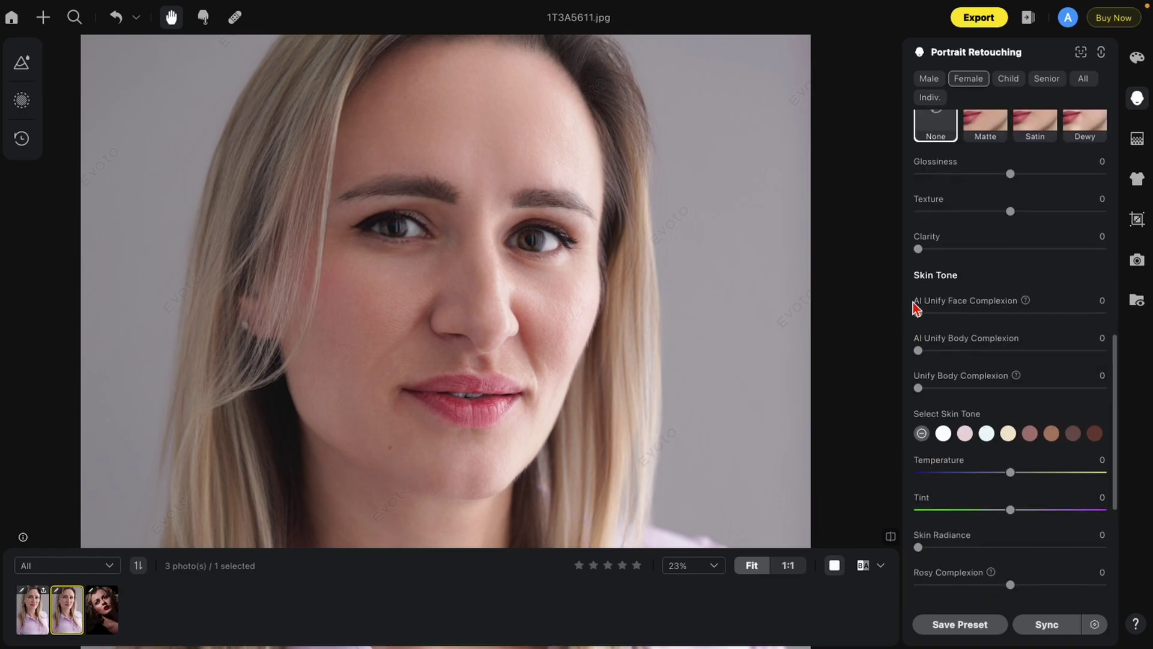
scroll(915, 308, up, 5)
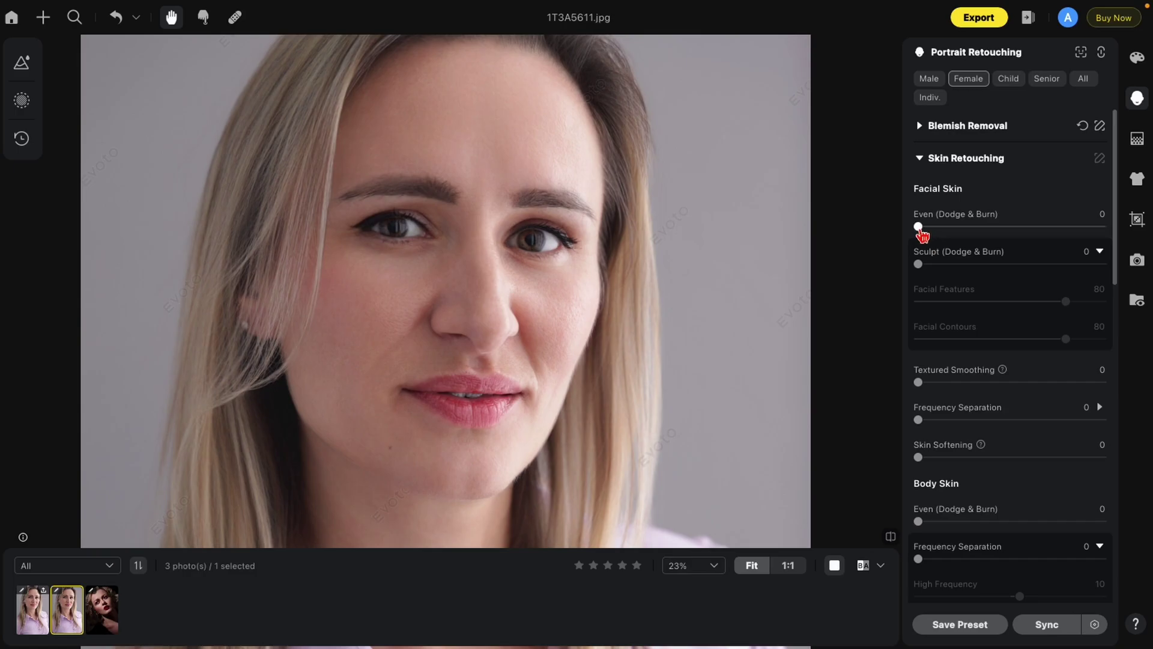
drag(918, 227, 1107, 236)
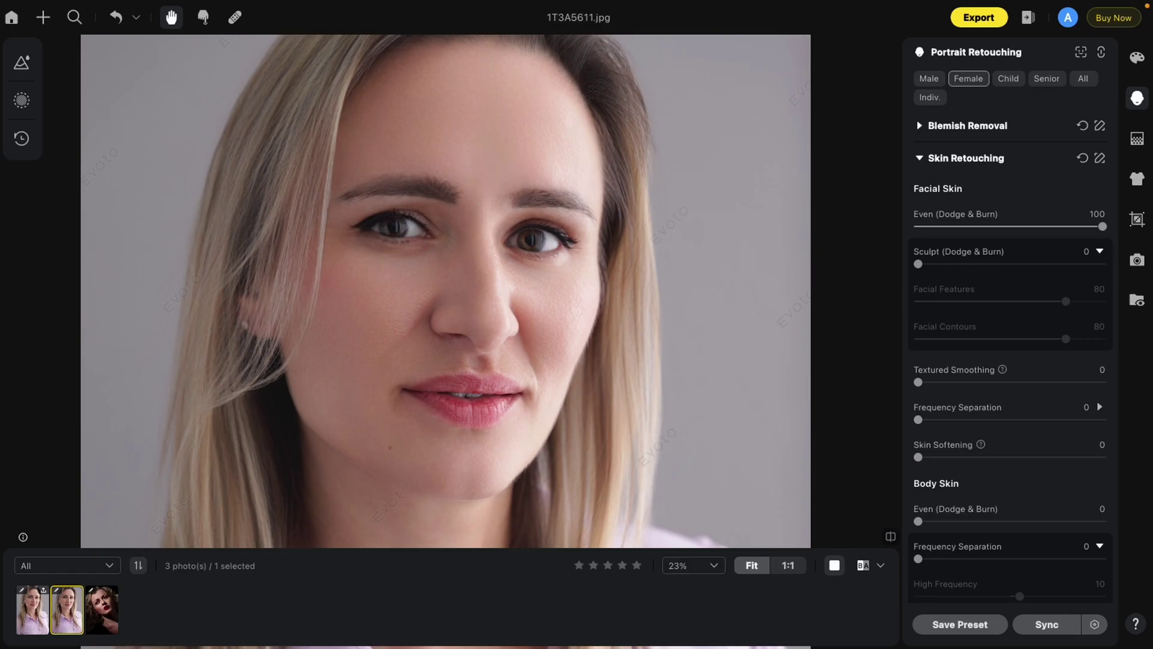
Erase the skin-evening mask from the face's right side to the lips and beside the nose, then apply it
click(1099, 158)
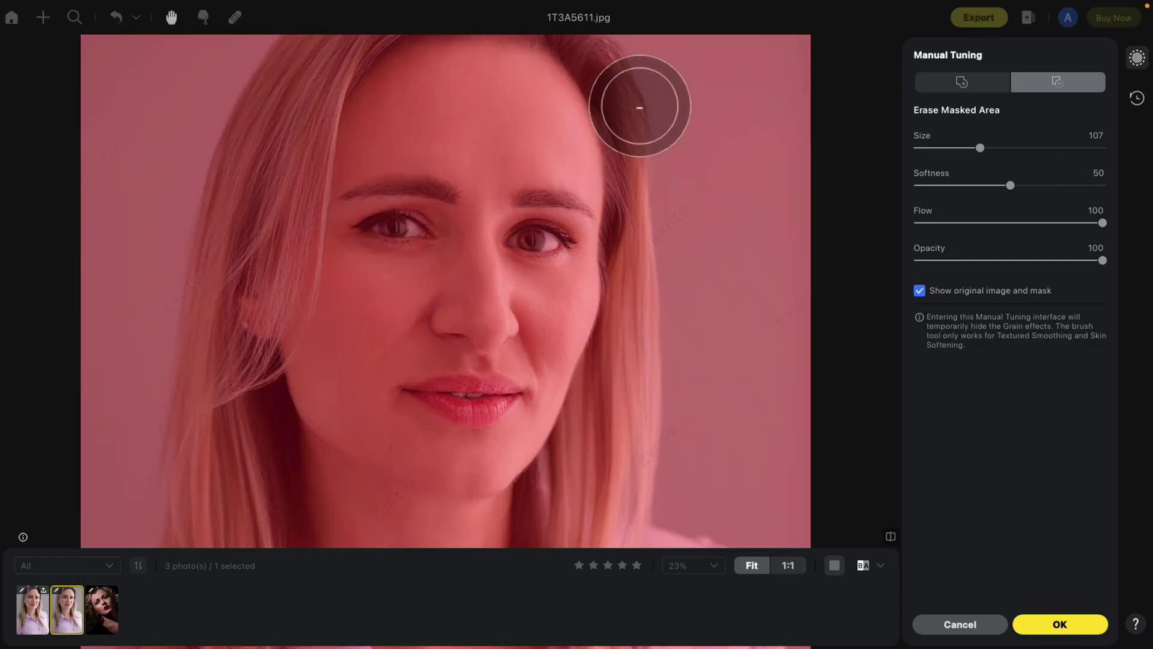
mouse_move(593, 116)
mouse_down()
mouse_move(605, 245)
mouse_move(523, 431)
mouse_move(381, 352)
mouse_move(399, 103)
mouse_move(543, 97)
mouse_move(379, 144)
mouse_up()
mouse_move(459, 278)
mouse_down()
mouse_move(574, 295)
mouse_move(571, 285)
mouse_move(543, 330)
mouse_up()
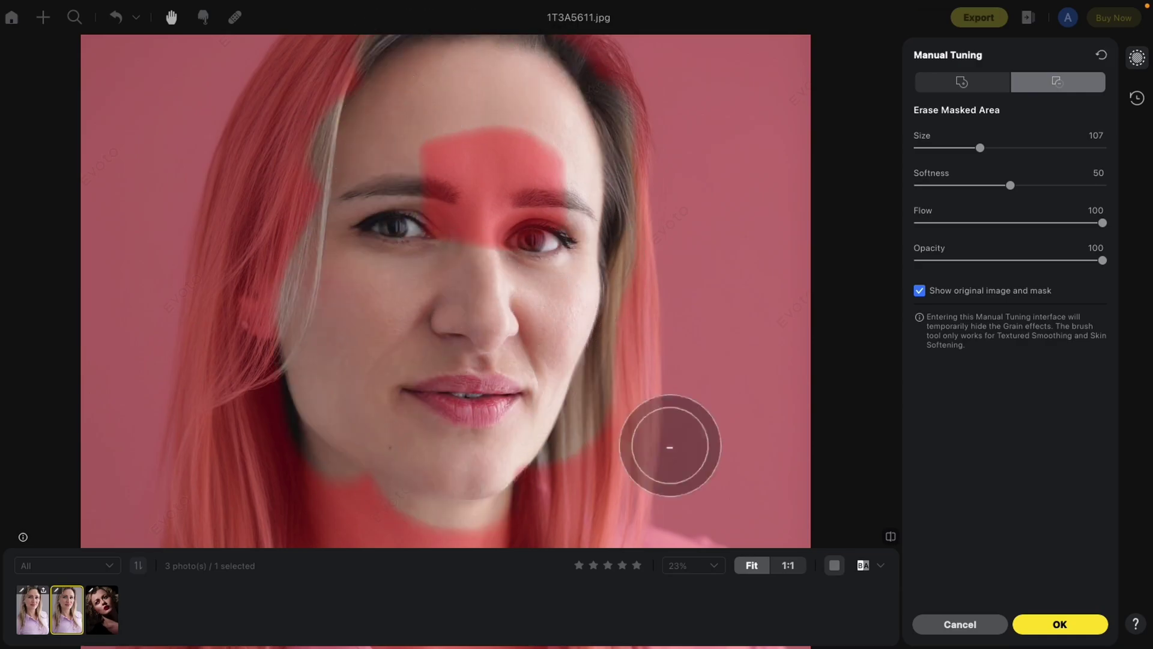
click(1087, 636)
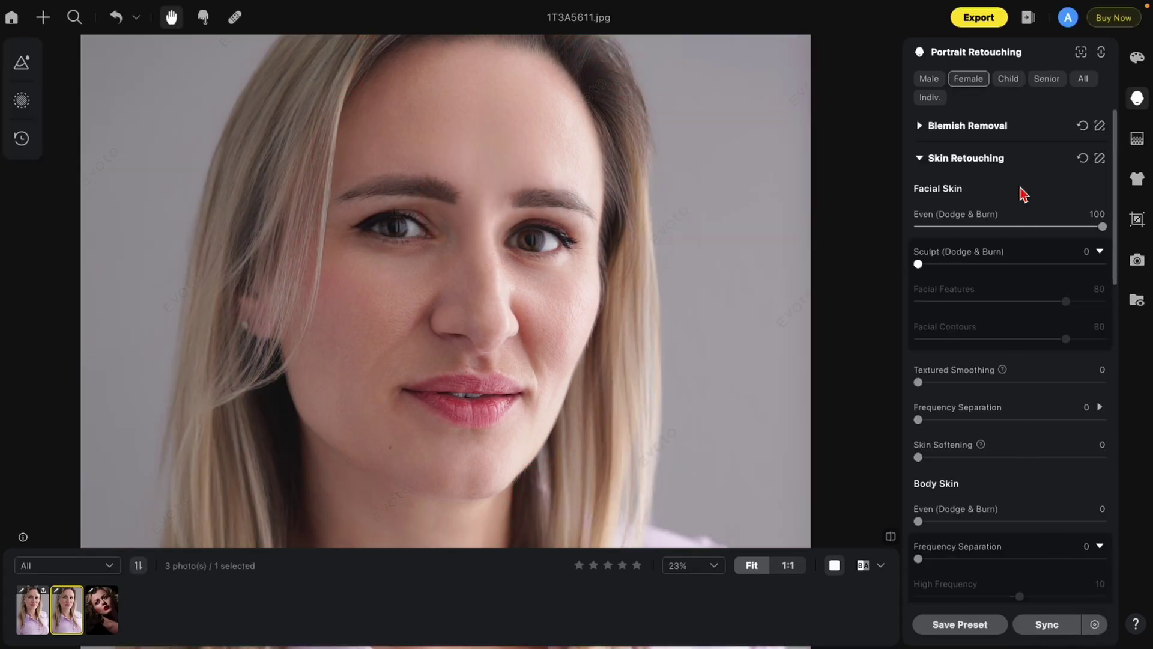
Compare the retouched face against the original several times
click(892, 538)
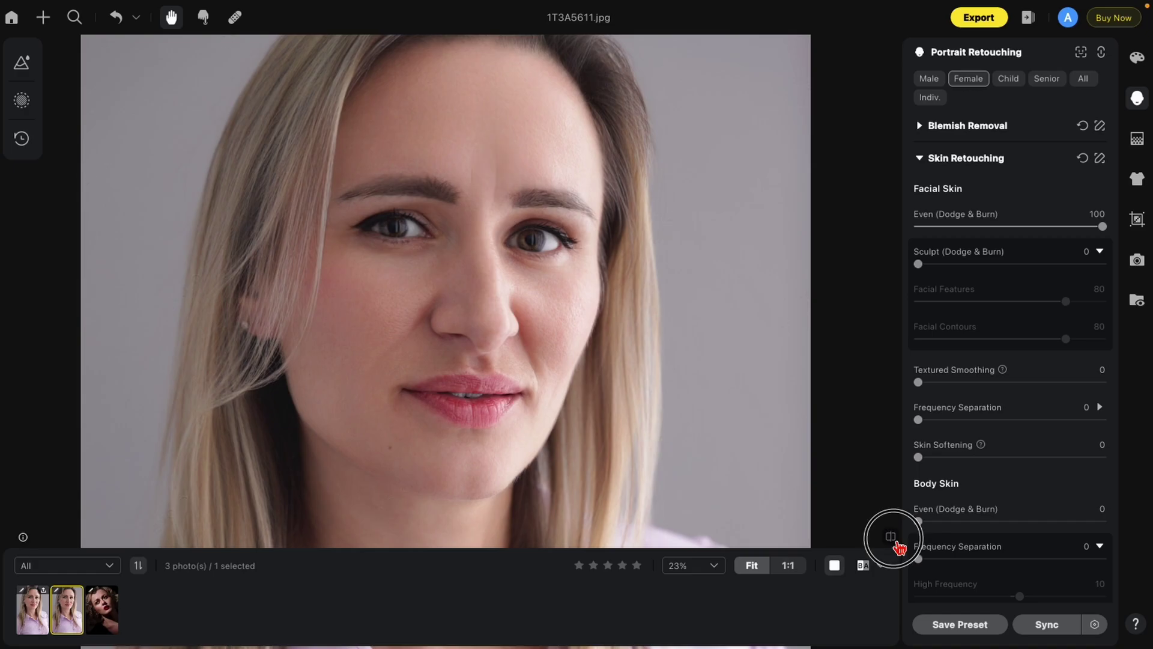
click(894, 539)
click(895, 541)
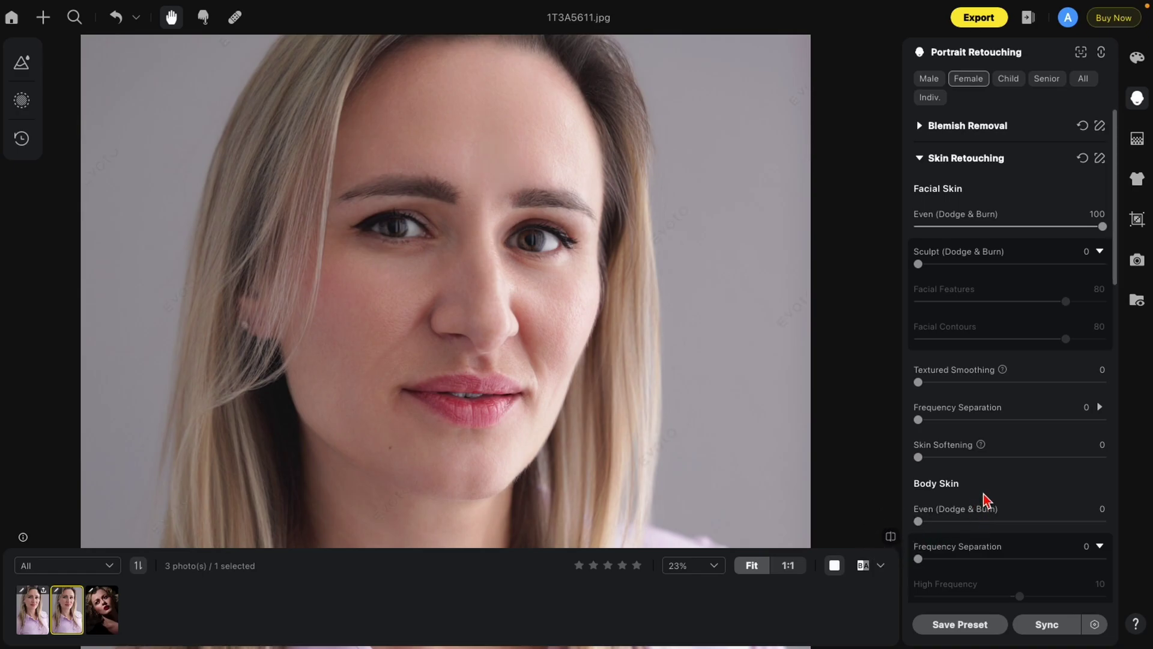
Raise Marionette Lines to 100, compare with the original, then lower it to 60
click(921, 128)
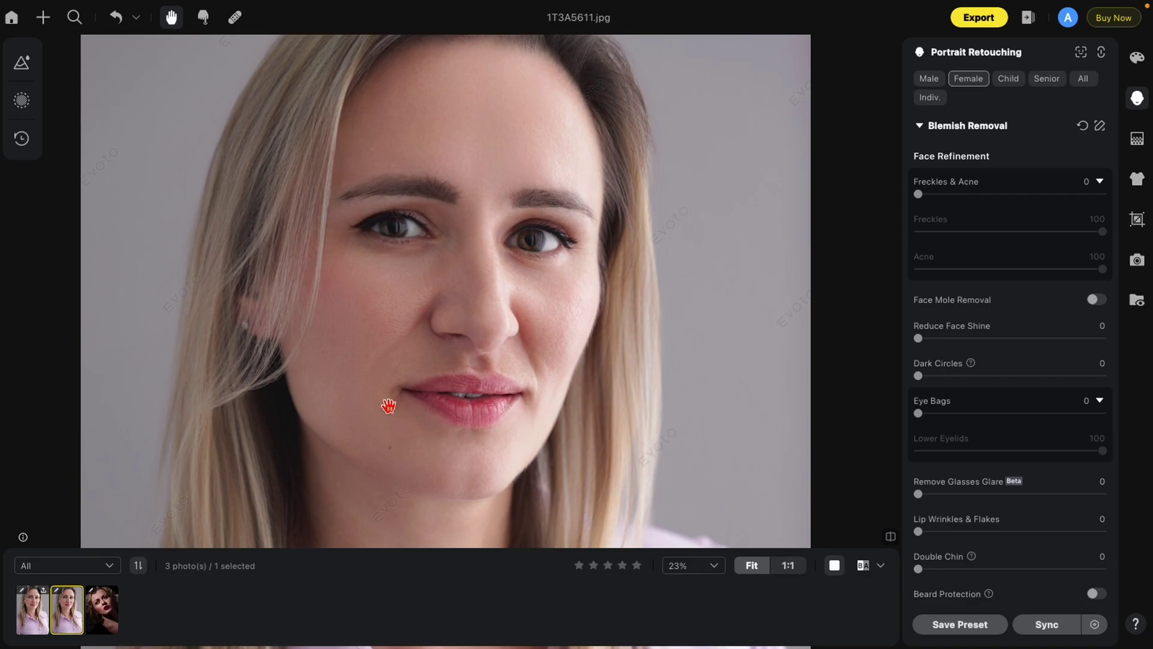
scroll(1007, 318, down, 6)
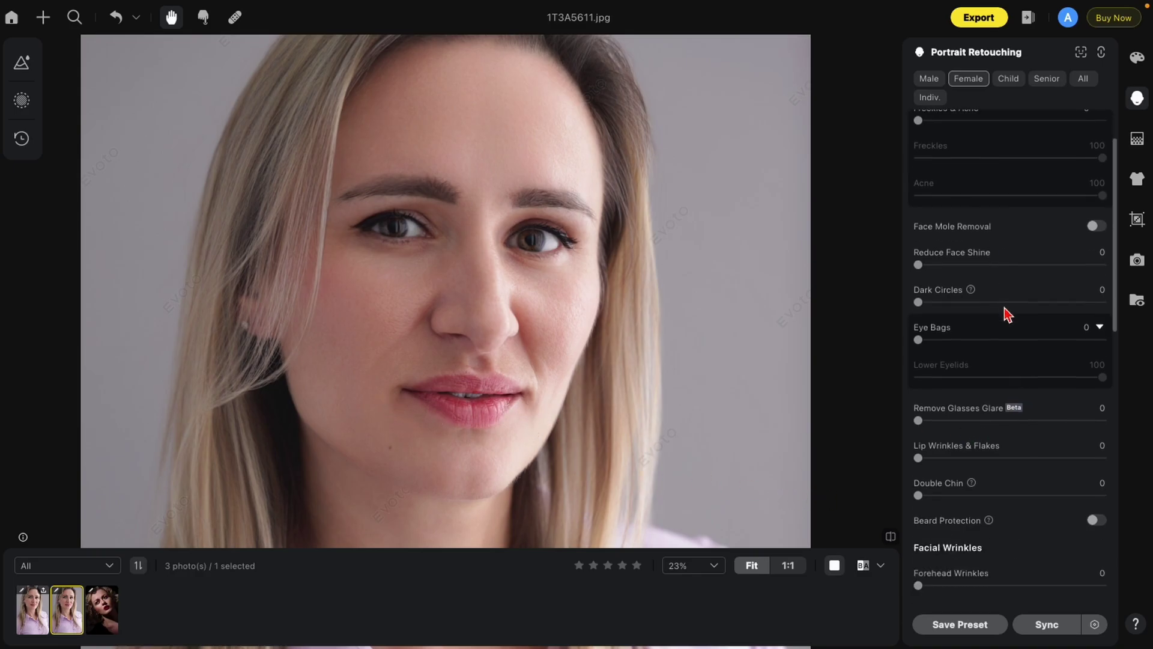
scroll(1004, 307, down, 4)
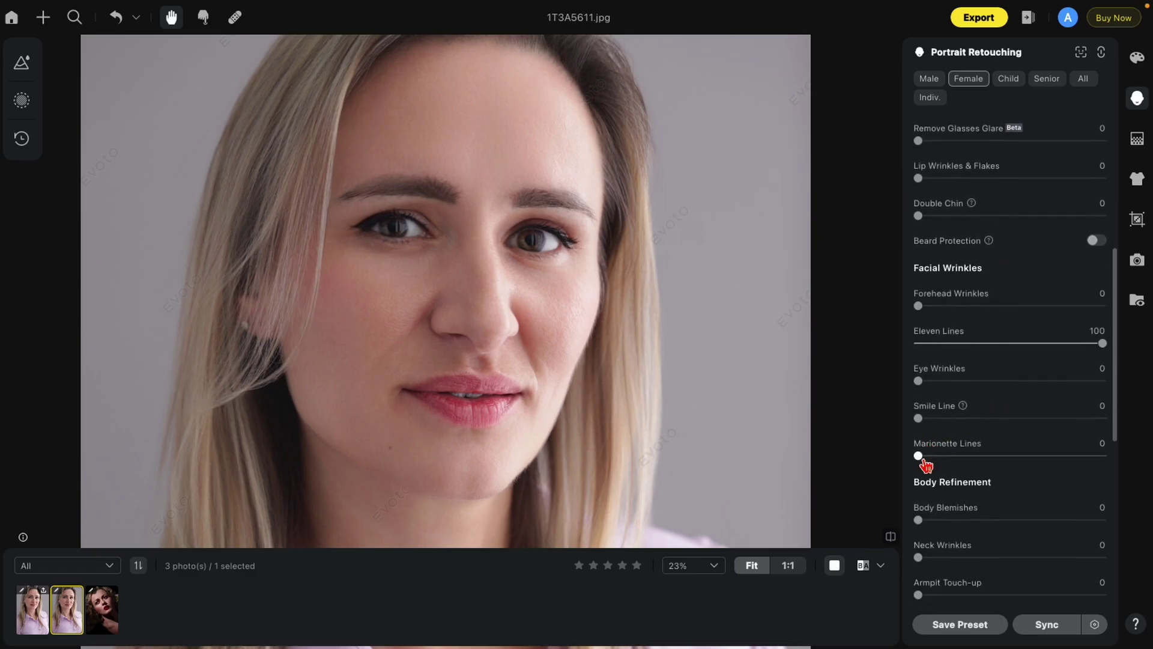
drag(928, 459, 1151, 473)
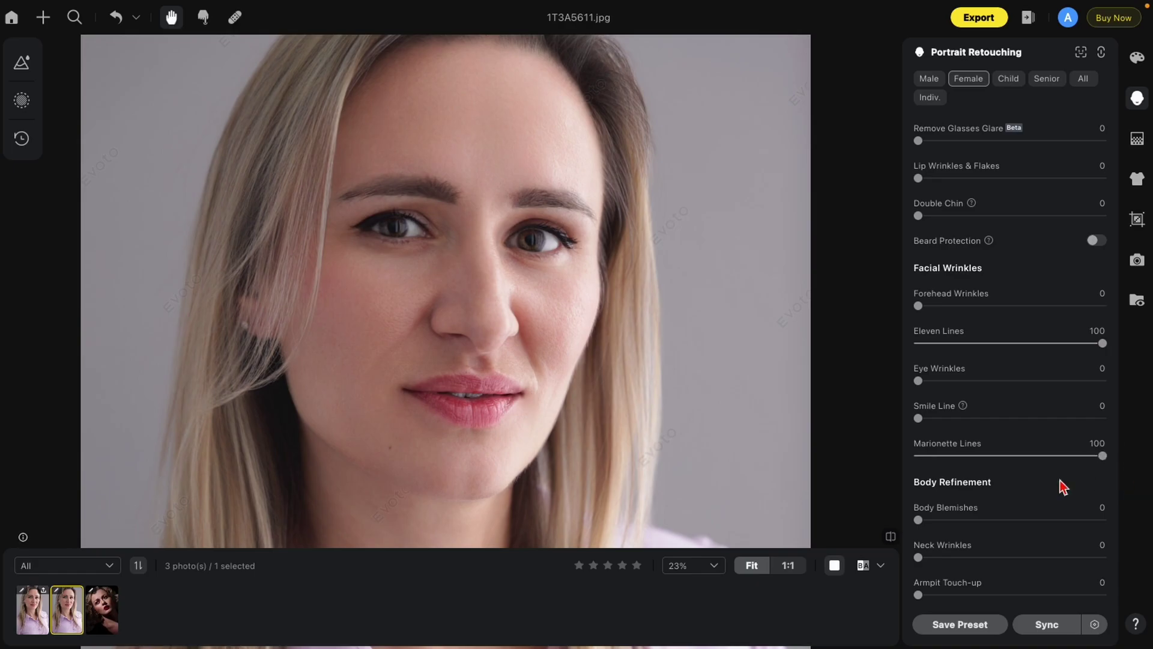
click(892, 539)
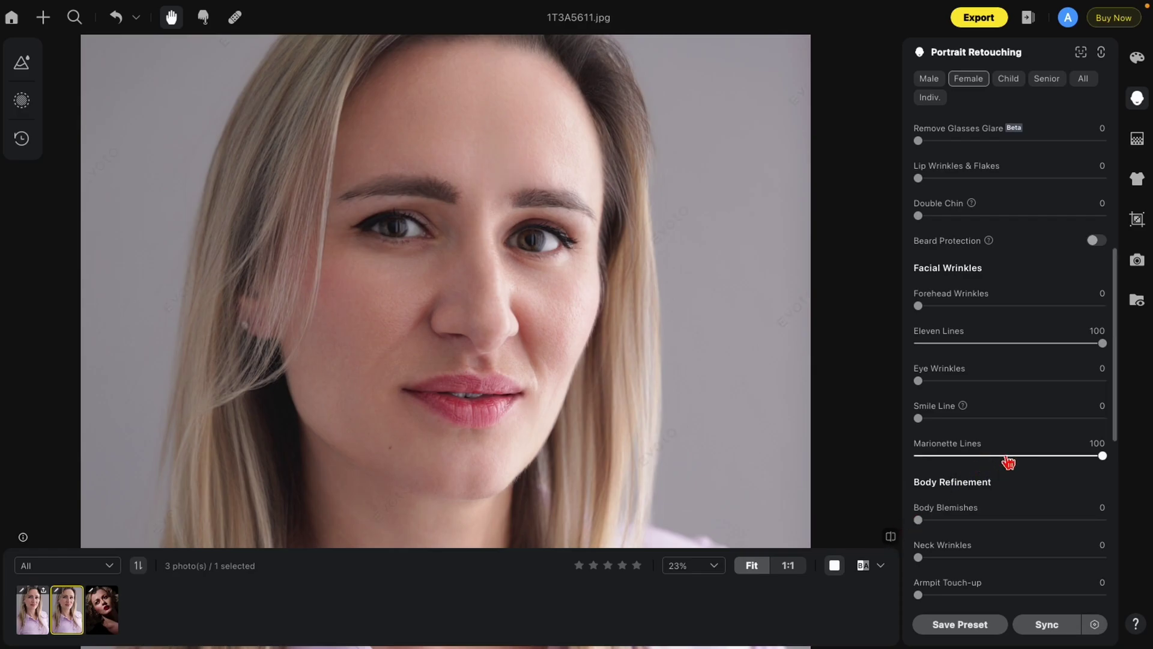
drag(1105, 459, 1030, 463)
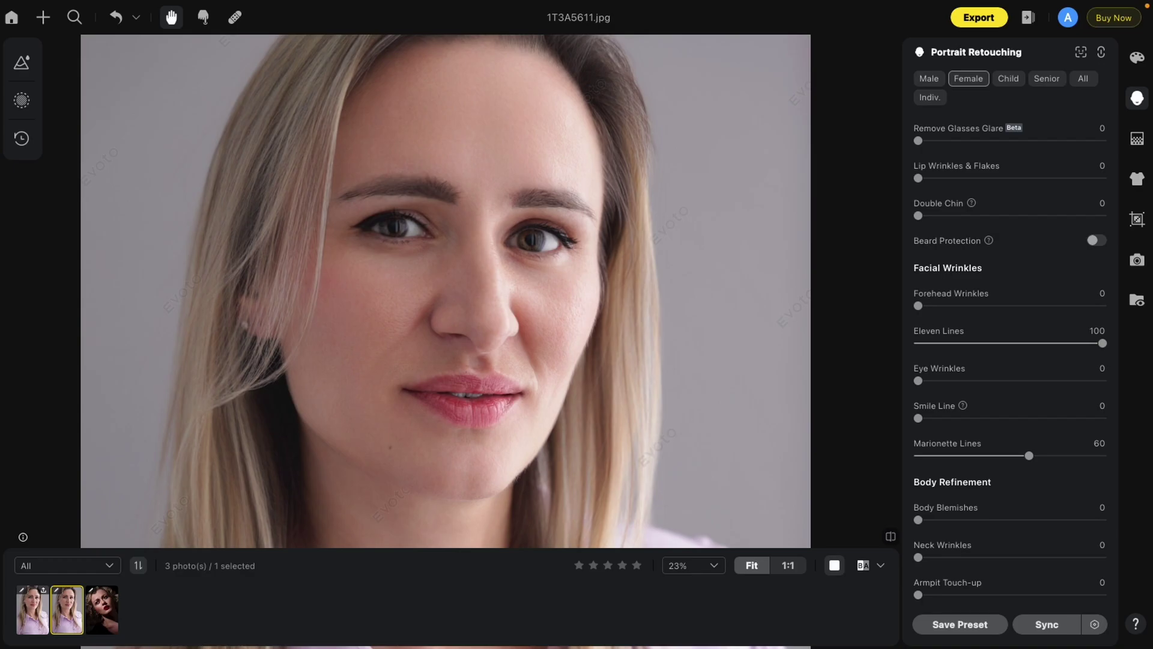